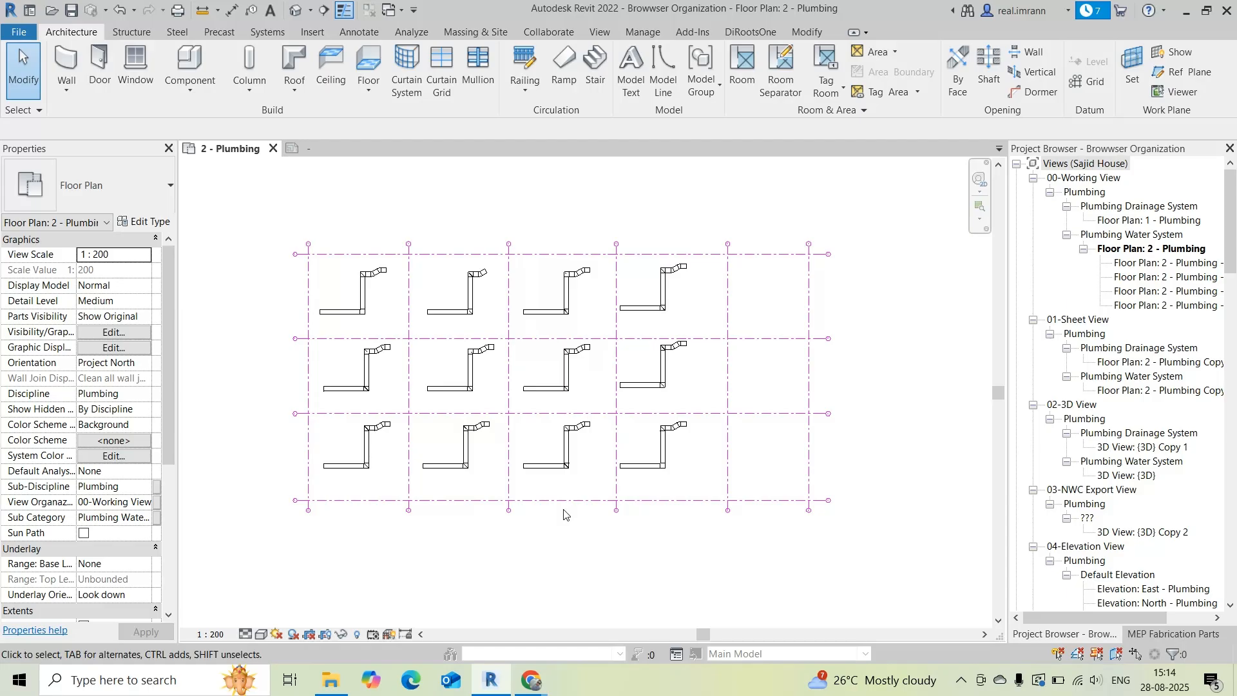
- Examine the grid layout and the duct groups across the 2 - Plumbing floor plan
{"action": "scroll", "coordinate": [566, 420], "scroll_direction": "up", "scroll_amount": 3}
{"action": "scroll", "coordinate": [505, 431], "scroll_direction": "down", "scroll_amount": 5}
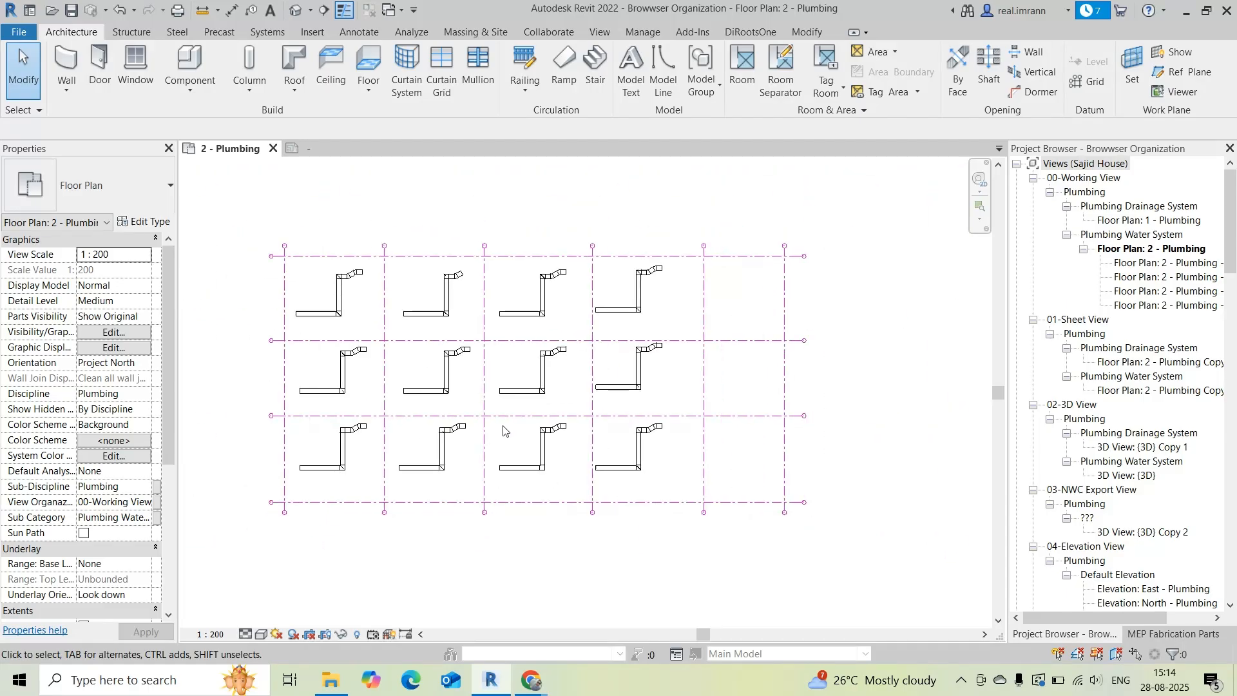
{"action": "scroll", "coordinate": [505, 431], "scroll_direction": "down", "scroll_amount": 1}
{"action": "scroll", "coordinate": [620, 381], "scroll_direction": "up", "scroll_amount": 2}
{"action": "middle_click_drag", "start_coordinate": [710, 407], "coordinate": [806, 397]}
{"action": "scroll", "coordinate": [698, 418], "scroll_direction": "up", "scroll_amount": 1}
{"action": "scroll", "coordinate": [698, 420], "scroll_direction": "up", "scroll_amount": 1}
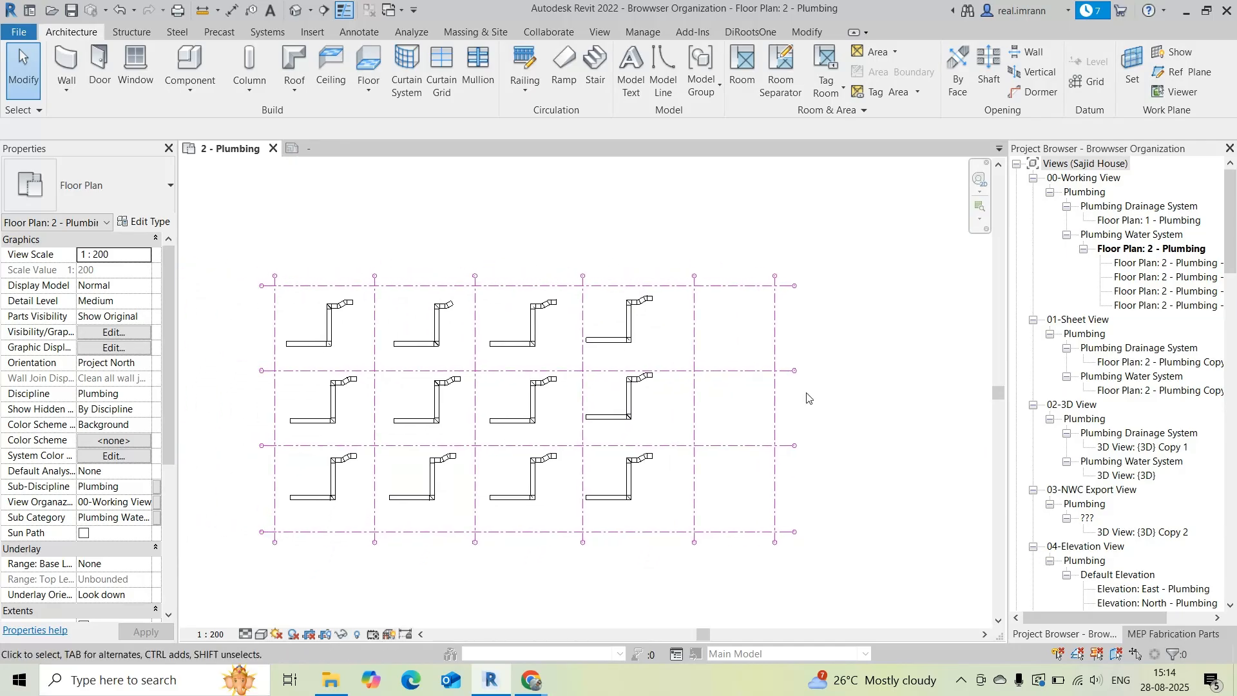
{"action": "middle_click_drag", "start_coordinate": [801, 409], "coordinate": [809, 370]}
{"action": "scroll", "coordinate": [769, 383], "scroll_direction": "up", "scroll_amount": 1}
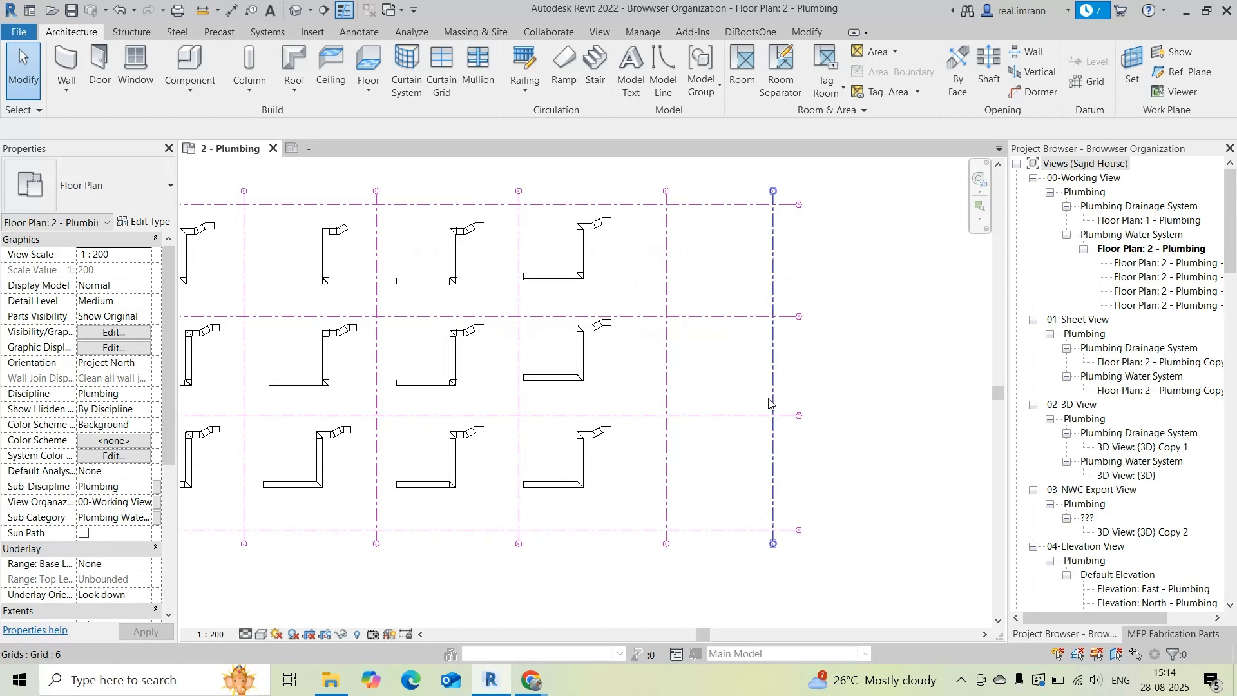
{"action": "scroll", "coordinate": [768, 399], "scroll_direction": "down", "scroll_amount": 2}
{"action": "middle_click_drag", "start_coordinate": [667, 427], "coordinate": [570, 433]}
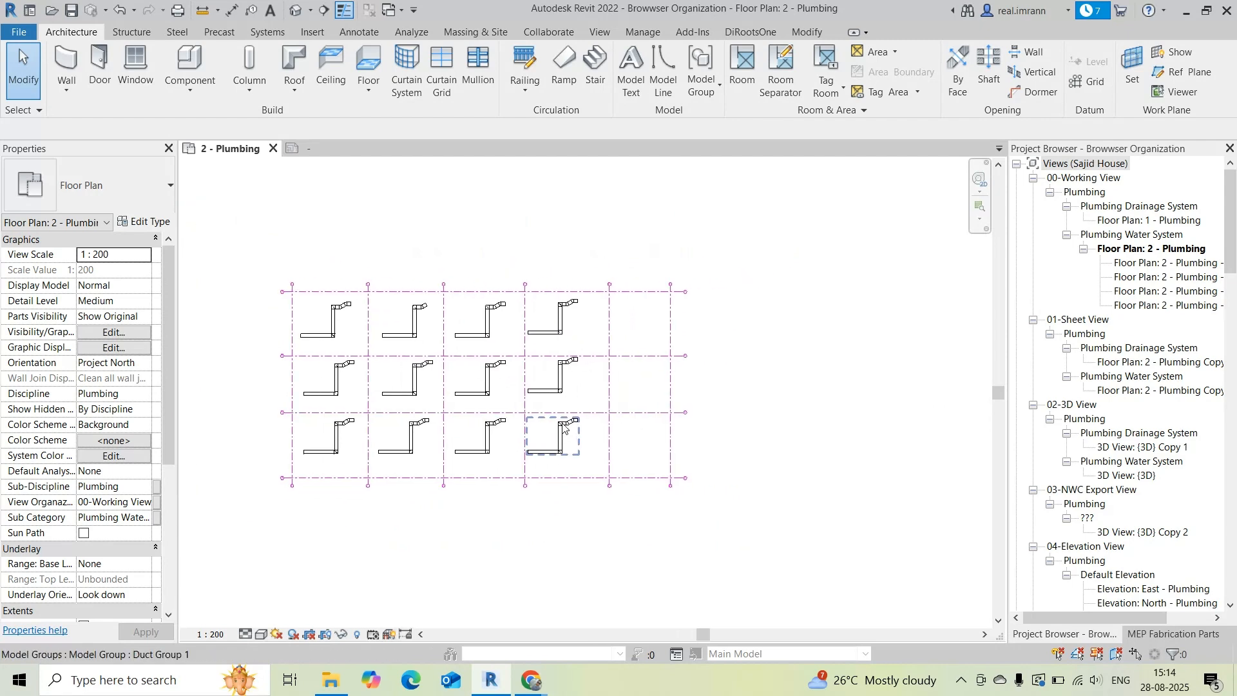
{"action": "scroll", "coordinate": [567, 432], "scroll_direction": "up", "scroll_amount": 2}
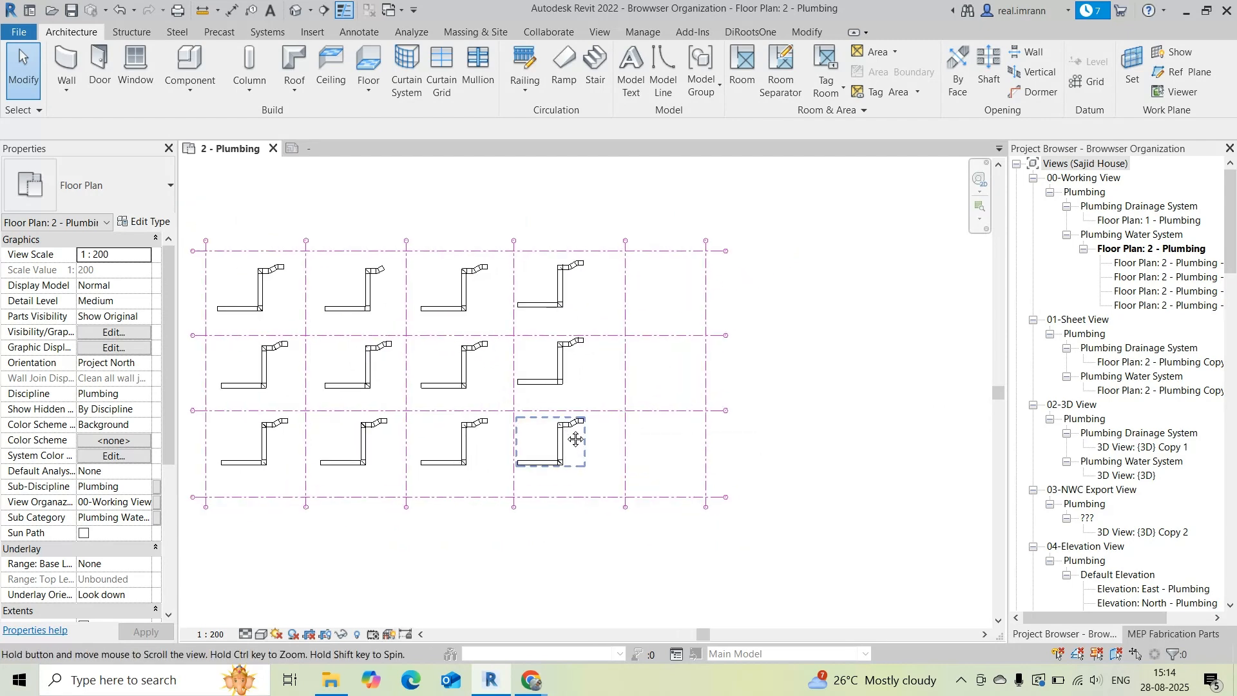
{"action": "middle_click_drag", "start_coordinate": [575, 440], "coordinate": [622, 465]}
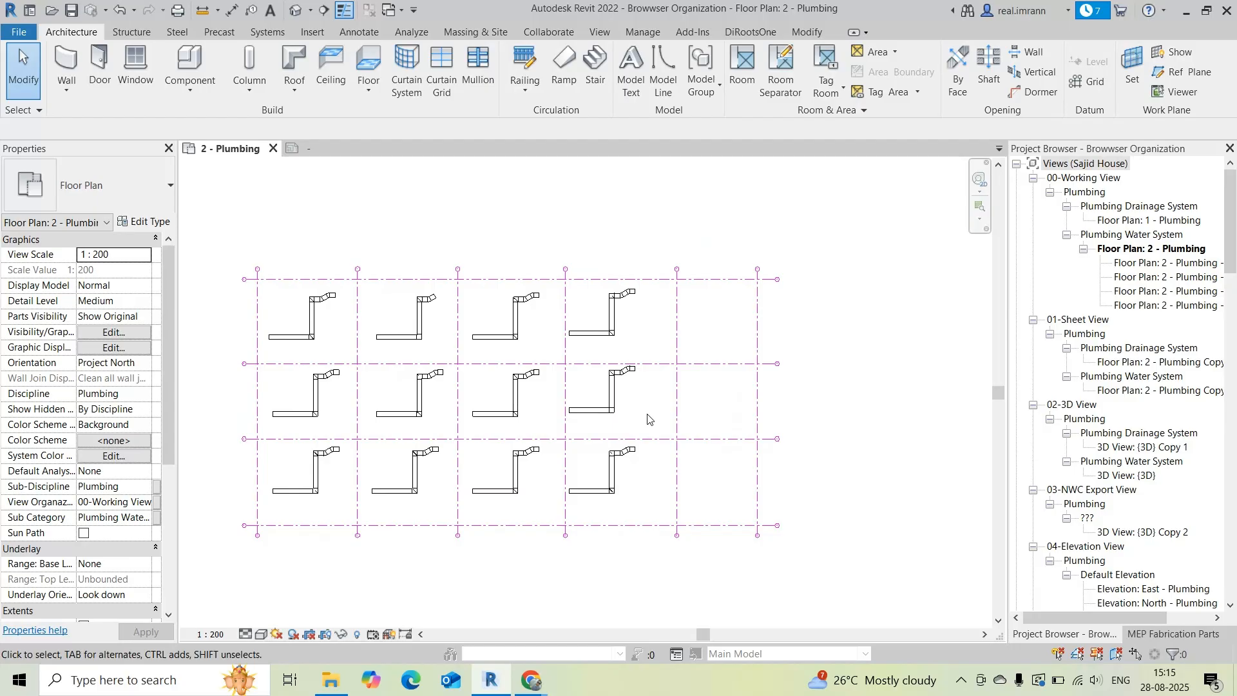
{"action": "scroll", "coordinate": [648, 419], "scroll_direction": "up", "scroll_amount": 1}
{"action": "middle_click_drag", "start_coordinate": [649, 419], "coordinate": [716, 410]}
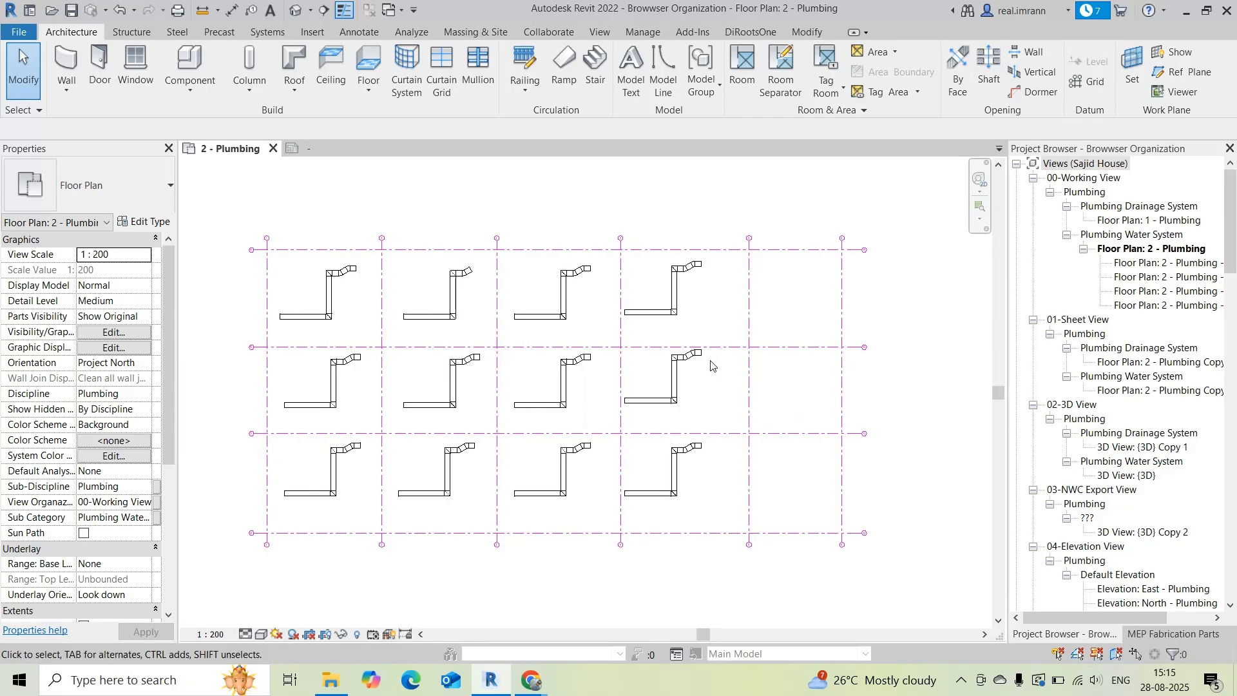
{"action": "middle_click_drag", "start_coordinate": [711, 366], "coordinate": [709, 373]}
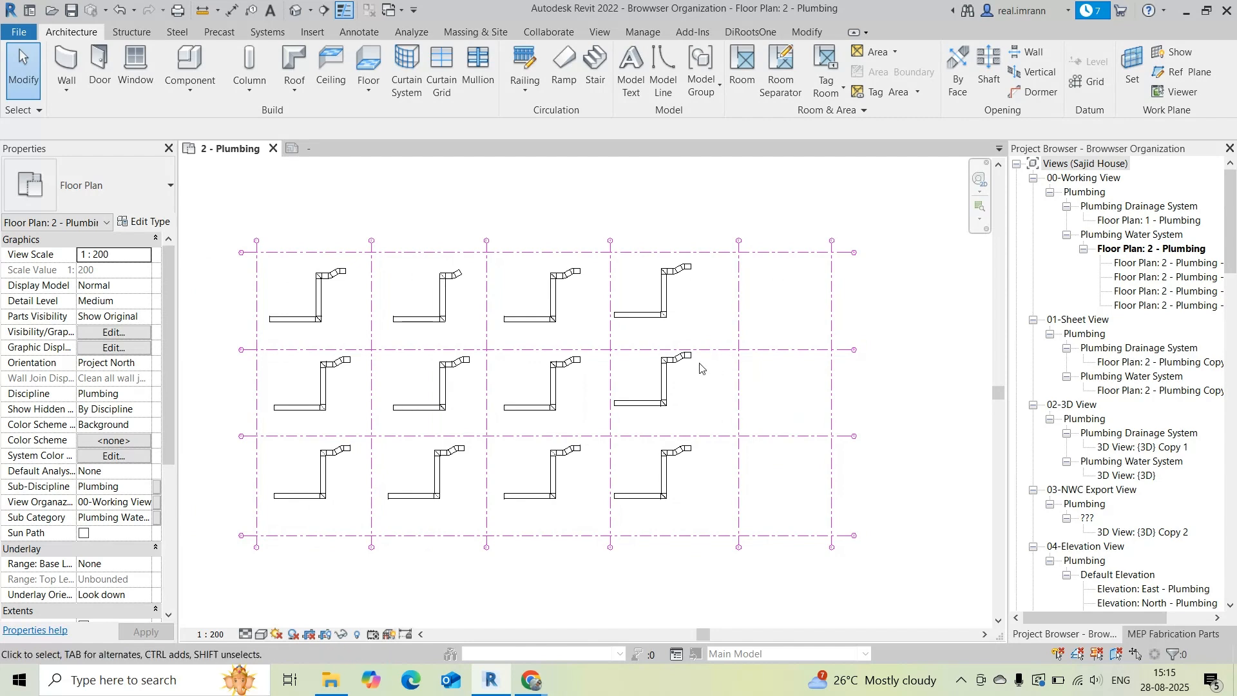
{"action": "scroll", "coordinate": [738, 351], "scroll_direction": "down", "scroll_amount": 2}
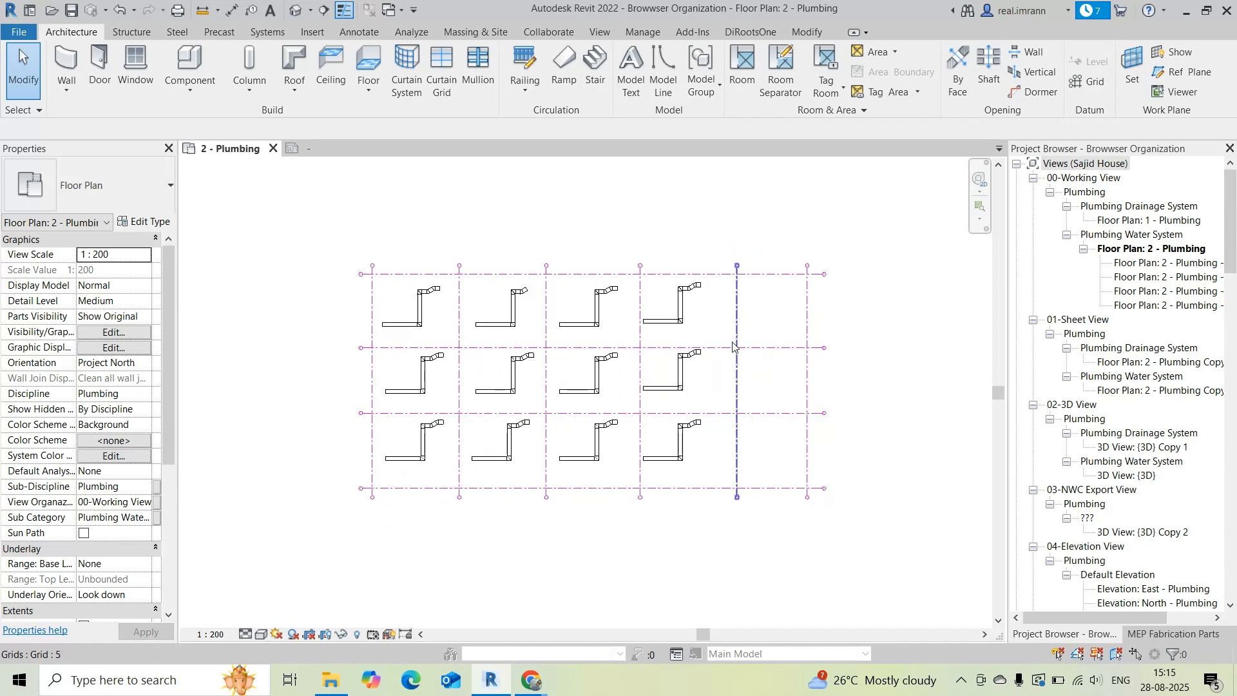
{"action": "middle_click_drag", "start_coordinate": [738, 351], "coordinate": [771, 411]}
{"action": "scroll", "coordinate": [731, 386], "scroll_direction": "up", "scroll_amount": 2}
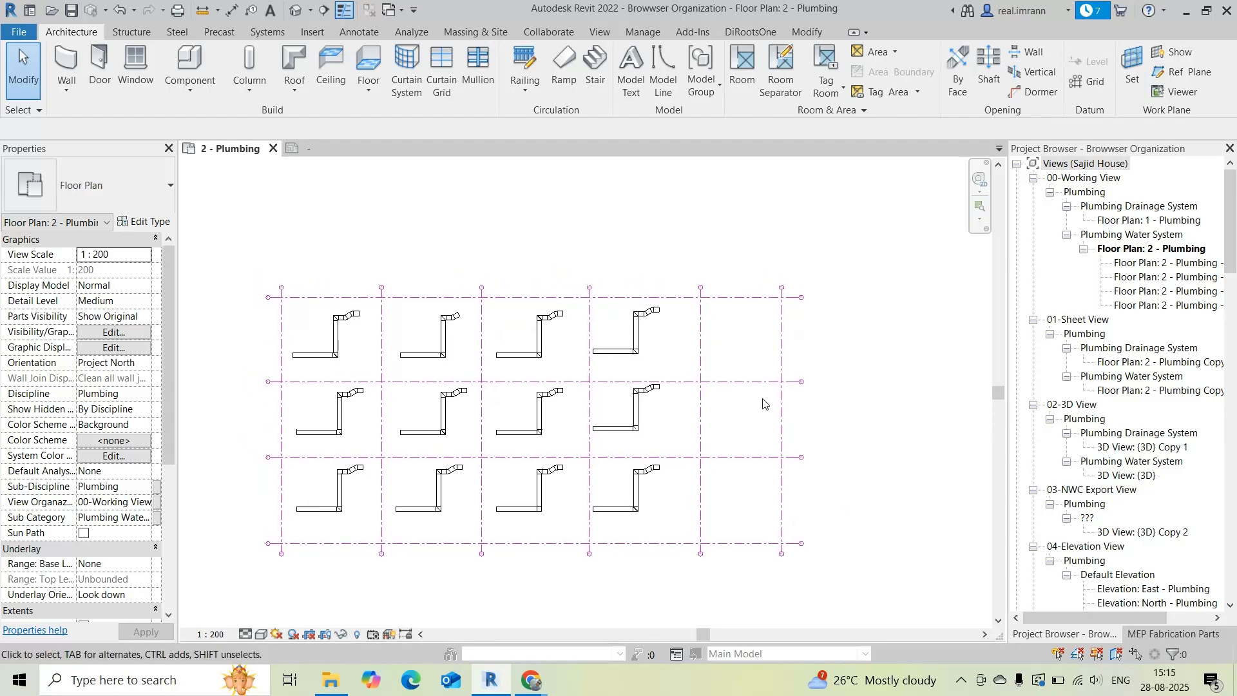
{"action": "scroll", "coordinate": [580, 336], "scroll_direction": "up", "scroll_amount": 2}
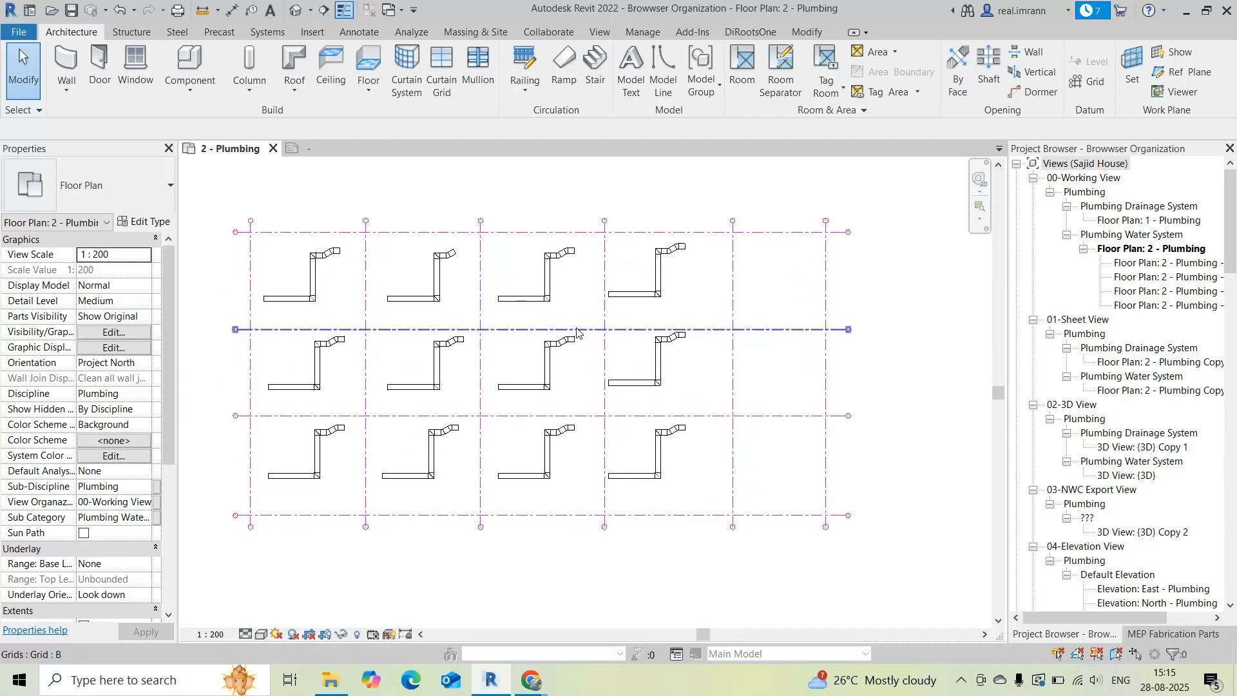
{"action": "middle_click_drag", "start_coordinate": [578, 331], "coordinate": [576, 390]}
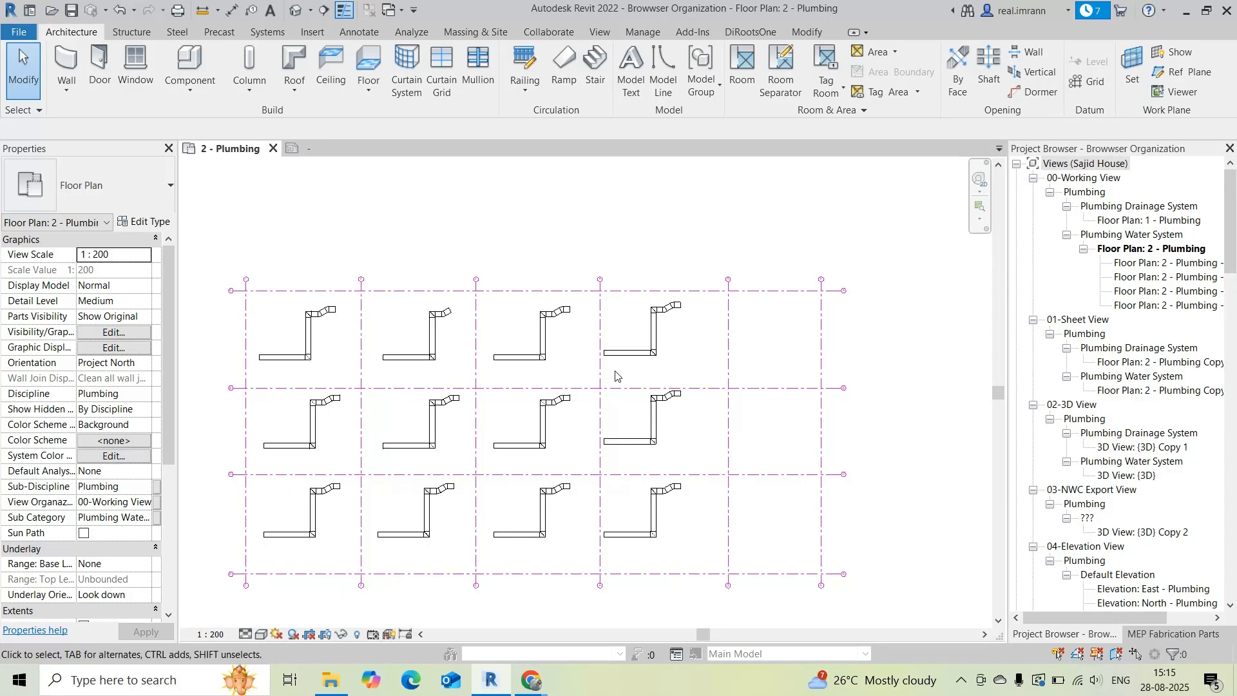
{"action": "middle_click_drag", "start_coordinate": [590, 266], "coordinate": [640, 260]}
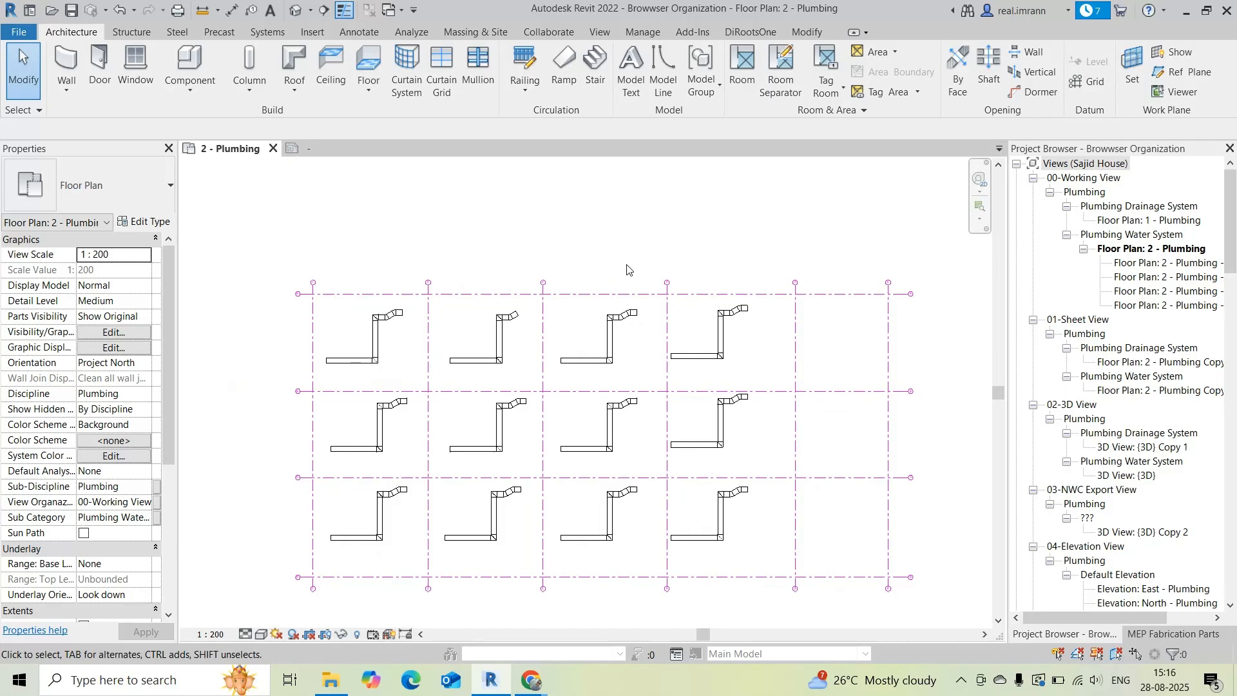
{"action": "middle_click_drag", "start_coordinate": [570, 257], "coordinate": [520, 236]}
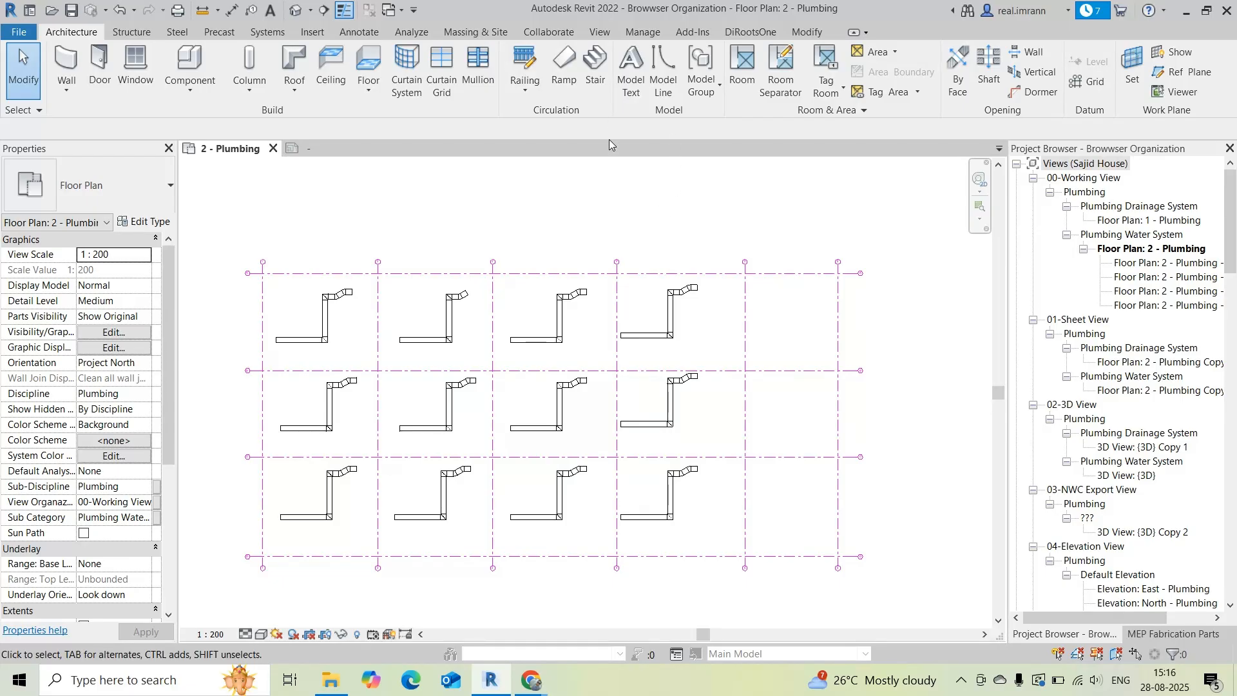
- Draw a scope box around the first three grid bays from the left, enclosing all three rows of duct groups
{"action": "left_click", "coordinate": [599, 33]}
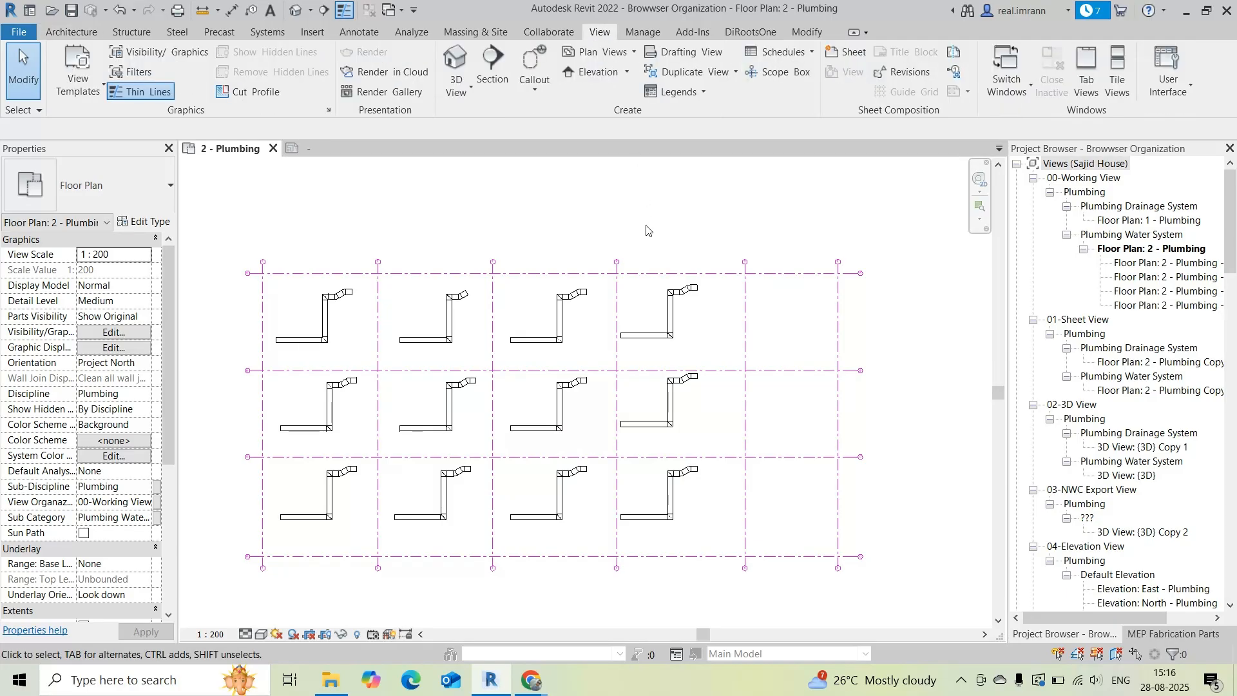
{"action": "left_click", "coordinate": [785, 72]}
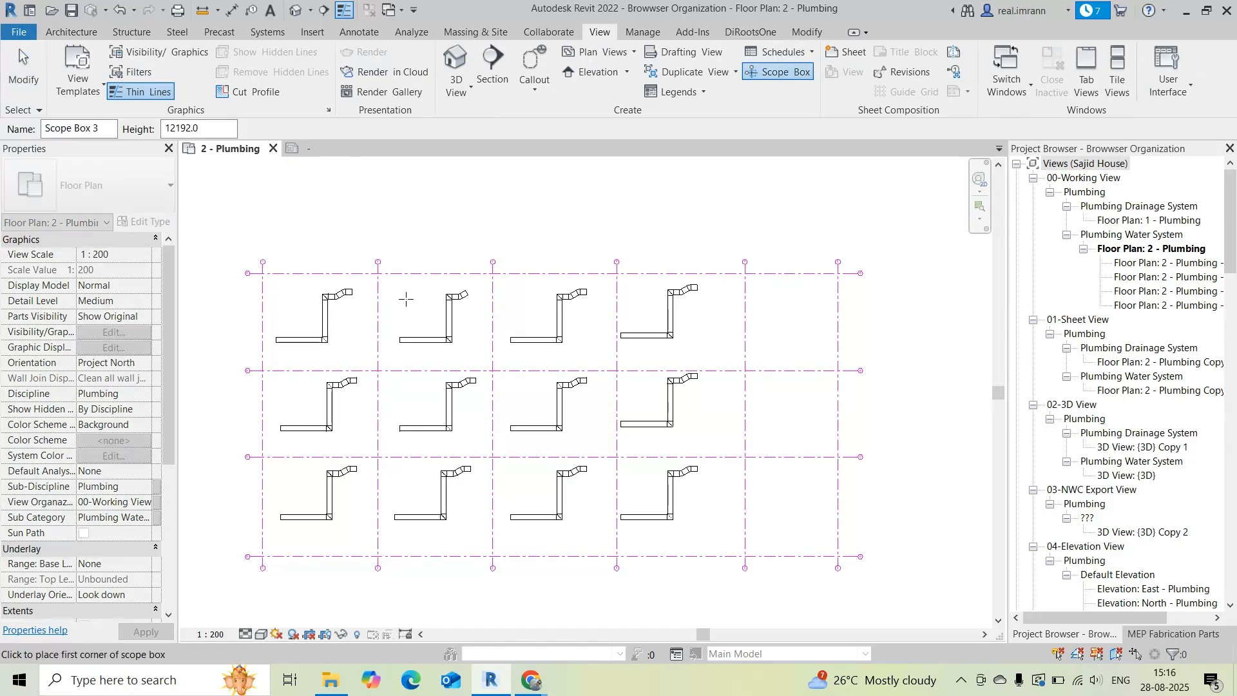
{"action": "scroll", "coordinate": [525, 271], "scroll_direction": "down", "scroll_amount": 1}
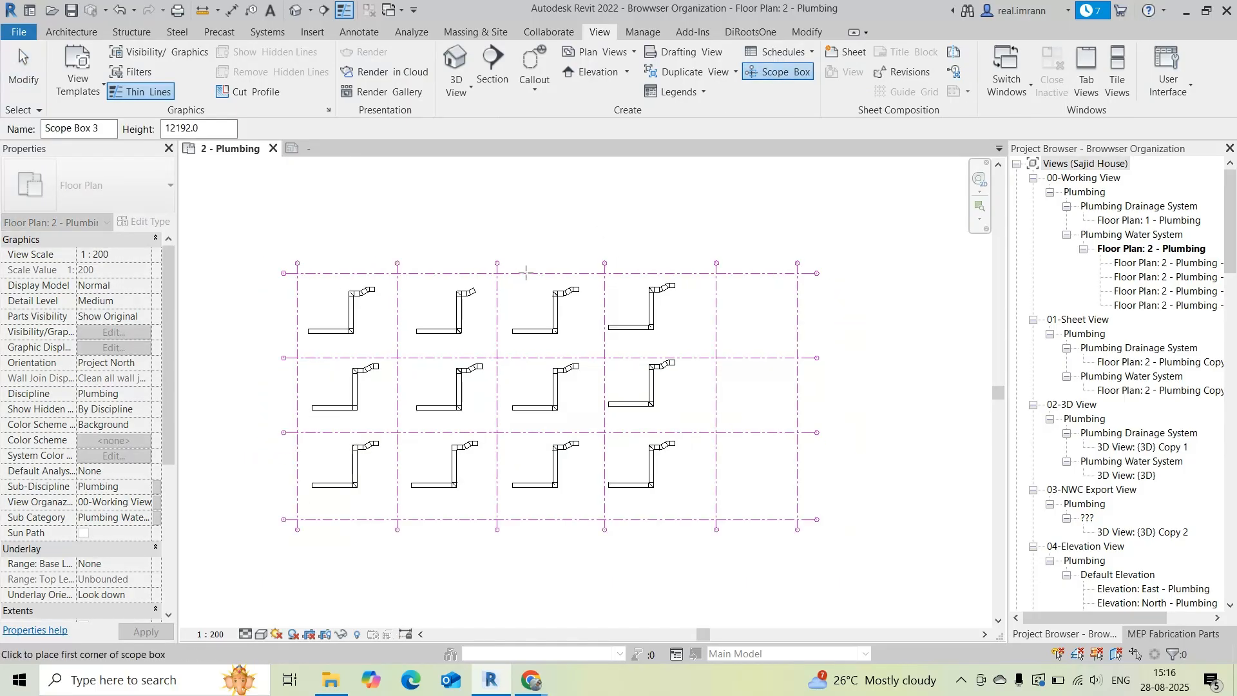
{"action": "left_click", "coordinate": [270, 253]}
{"action": "scroll", "coordinate": [611, 548], "scroll_direction": "up", "scroll_amount": 1}
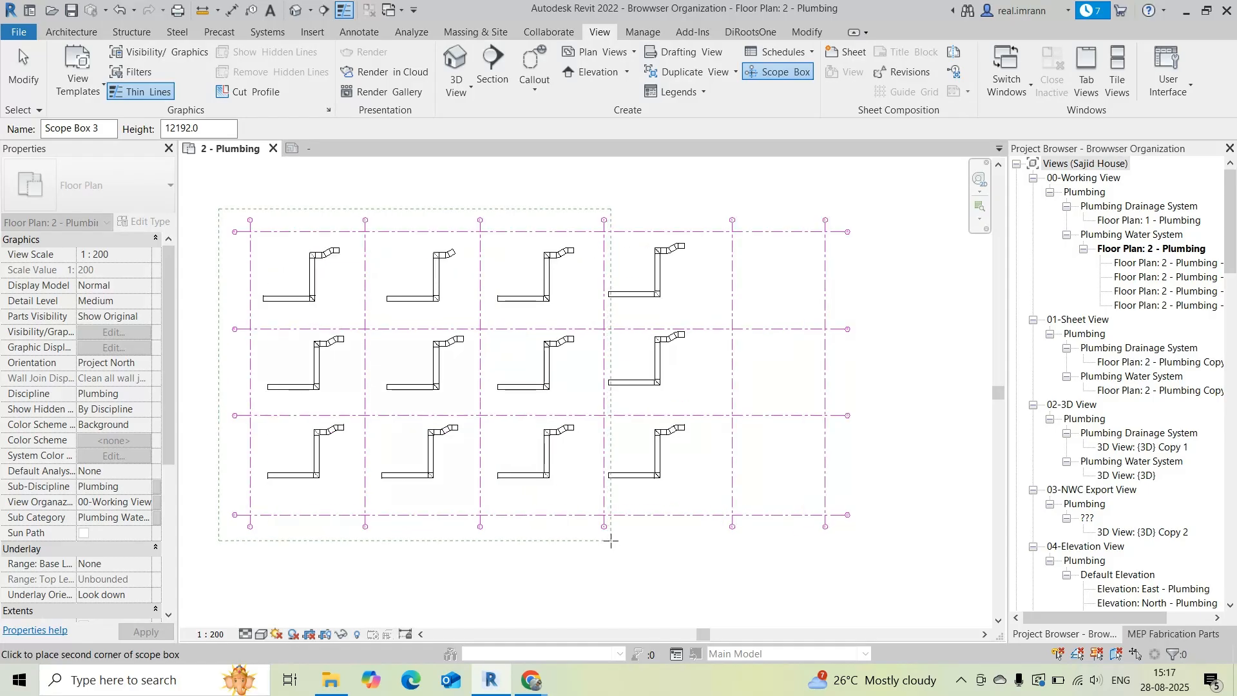
{"action": "left_click", "coordinate": [607, 544]}
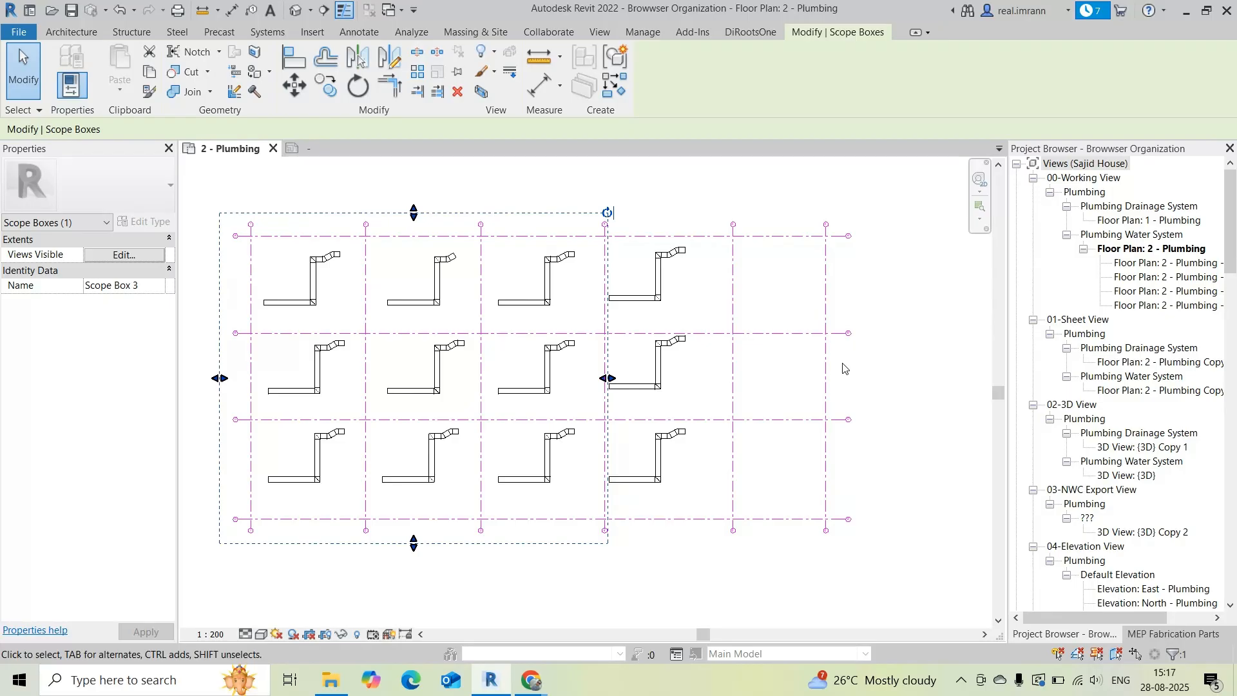
- Rename the new scope box as Existing
{"action": "middle_click_drag", "start_coordinate": [844, 367], "coordinate": [728, 366]}
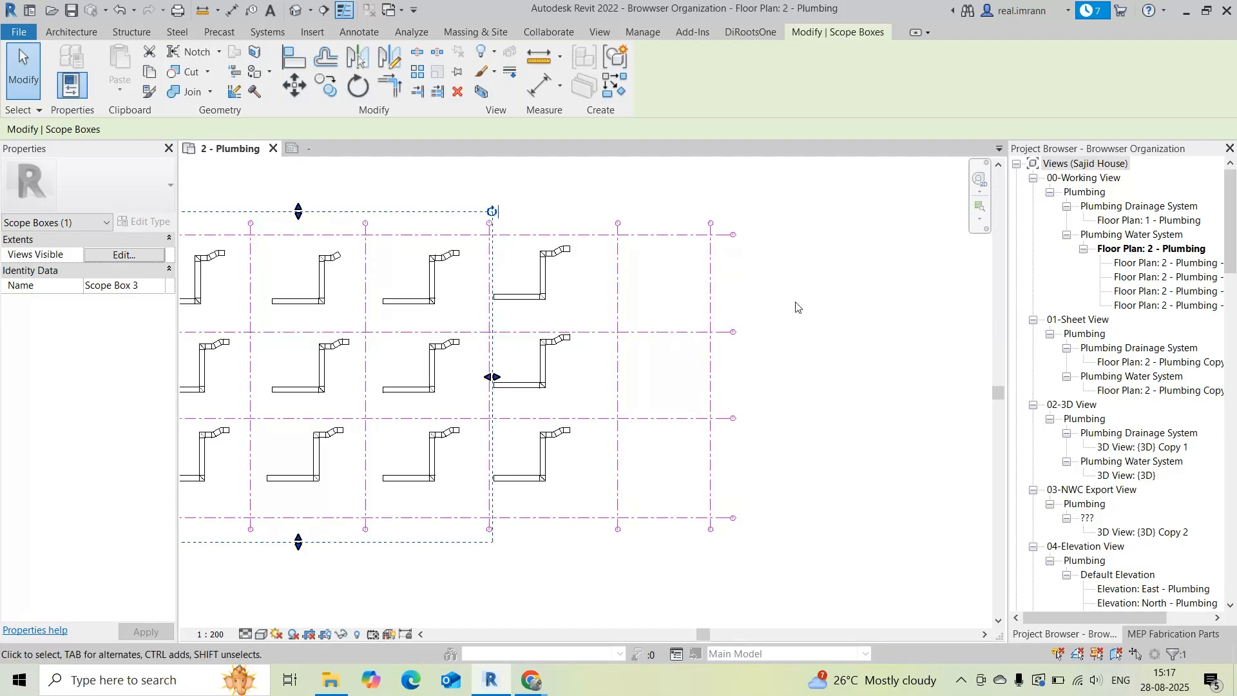
{"action": "scroll", "coordinate": [796, 306], "scroll_direction": "down", "scroll_amount": 1}
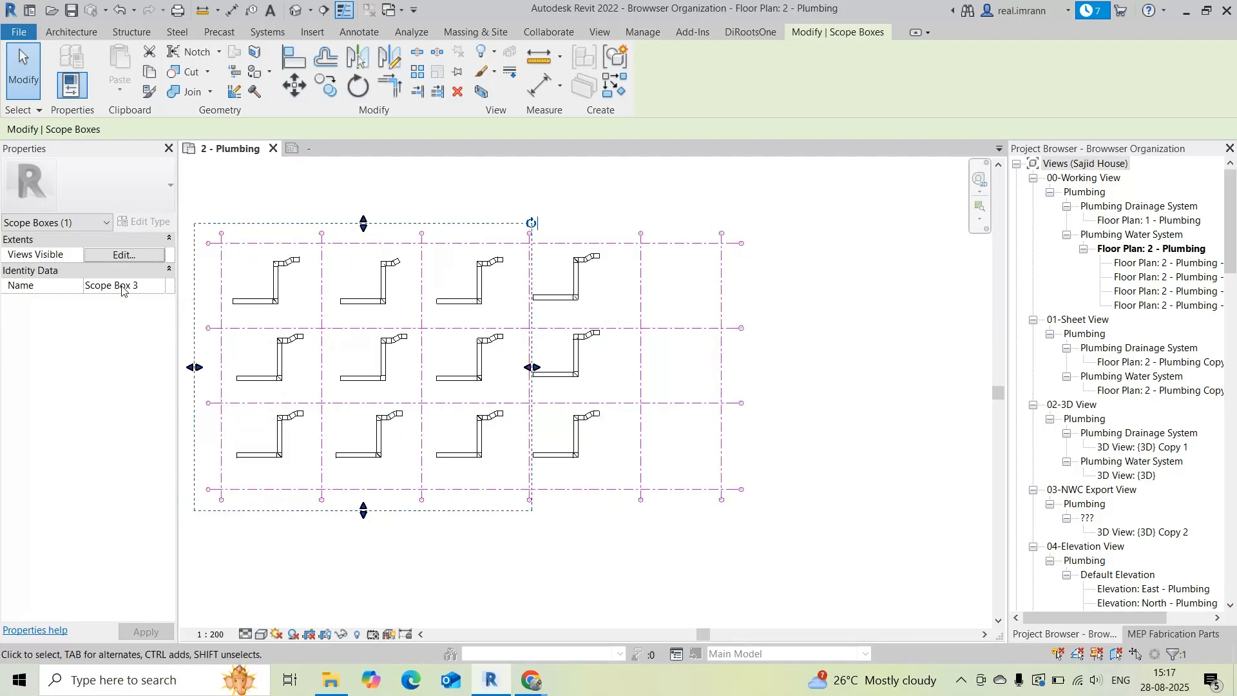
{"action": "middle_click_drag", "start_coordinate": [411, 378], "coordinate": [539, 410]}
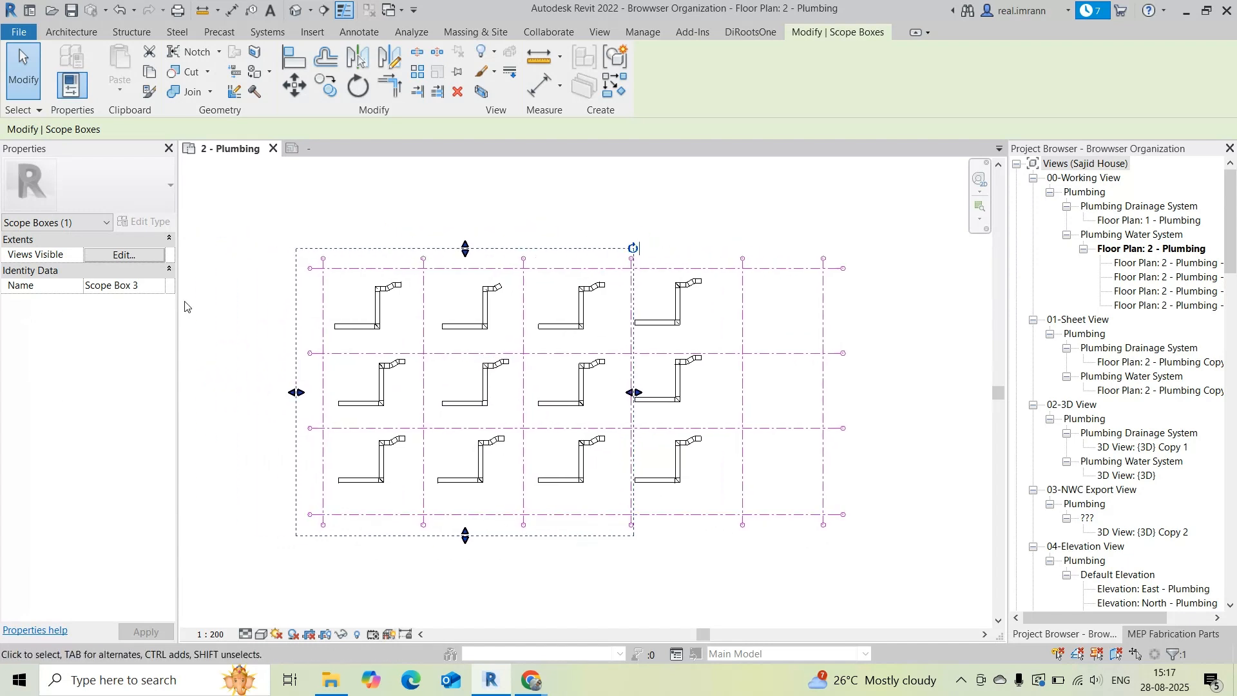
{"action": "left_click", "coordinate": [152, 286]}
{"action": "type", "text": "Exi"}
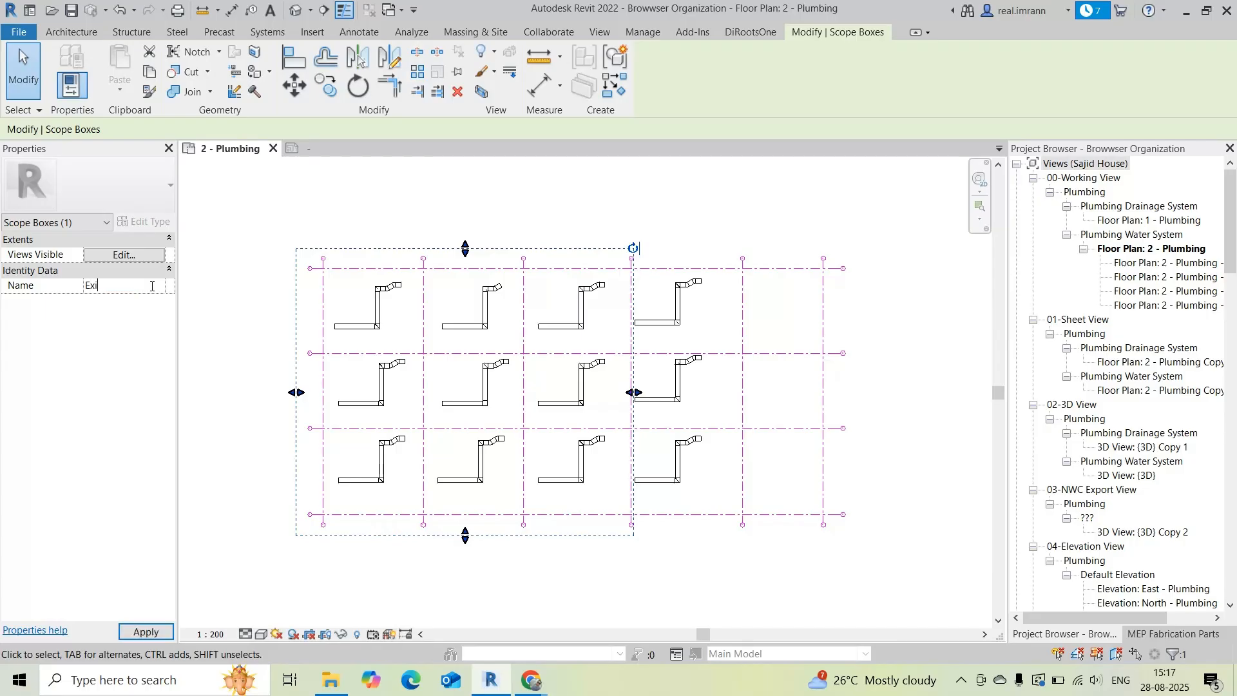
{"action": "type", "text": "sting"}
{"action": "left_click", "coordinate": [242, 259]}
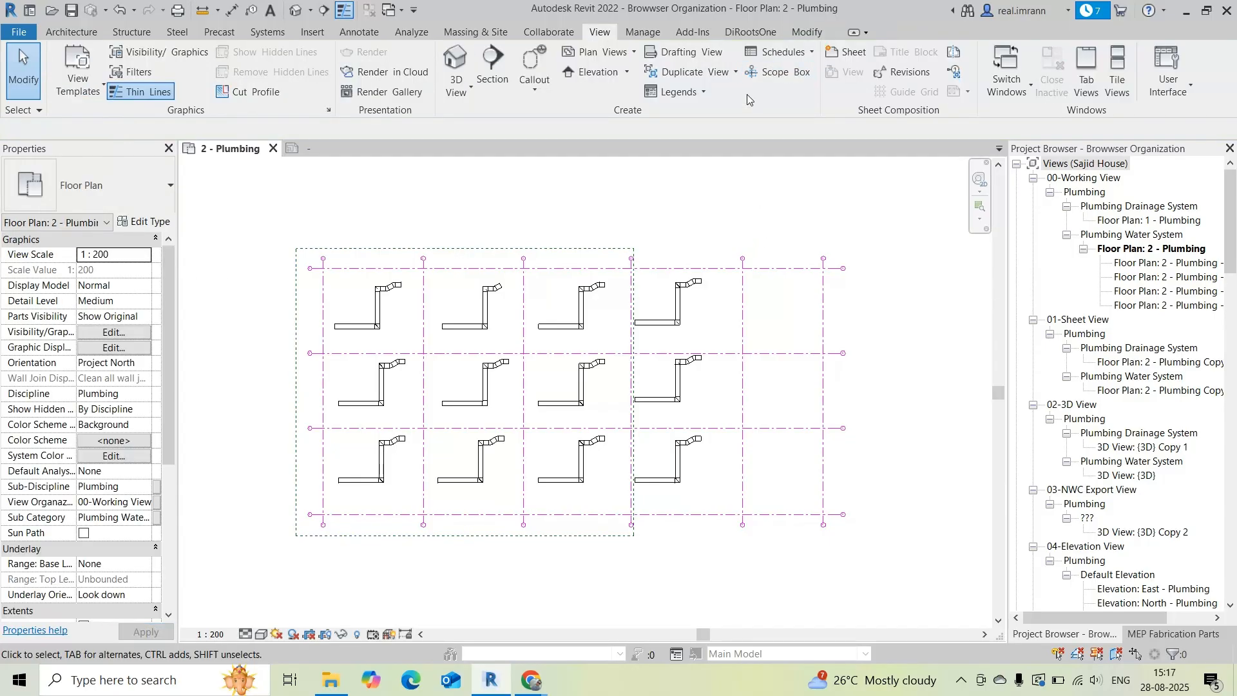
- Draw a second scope box around the remaining two grid bays, slightly overlapping the Existing box at the fourth vertical grid line
{"action": "left_click", "coordinate": [778, 71]}
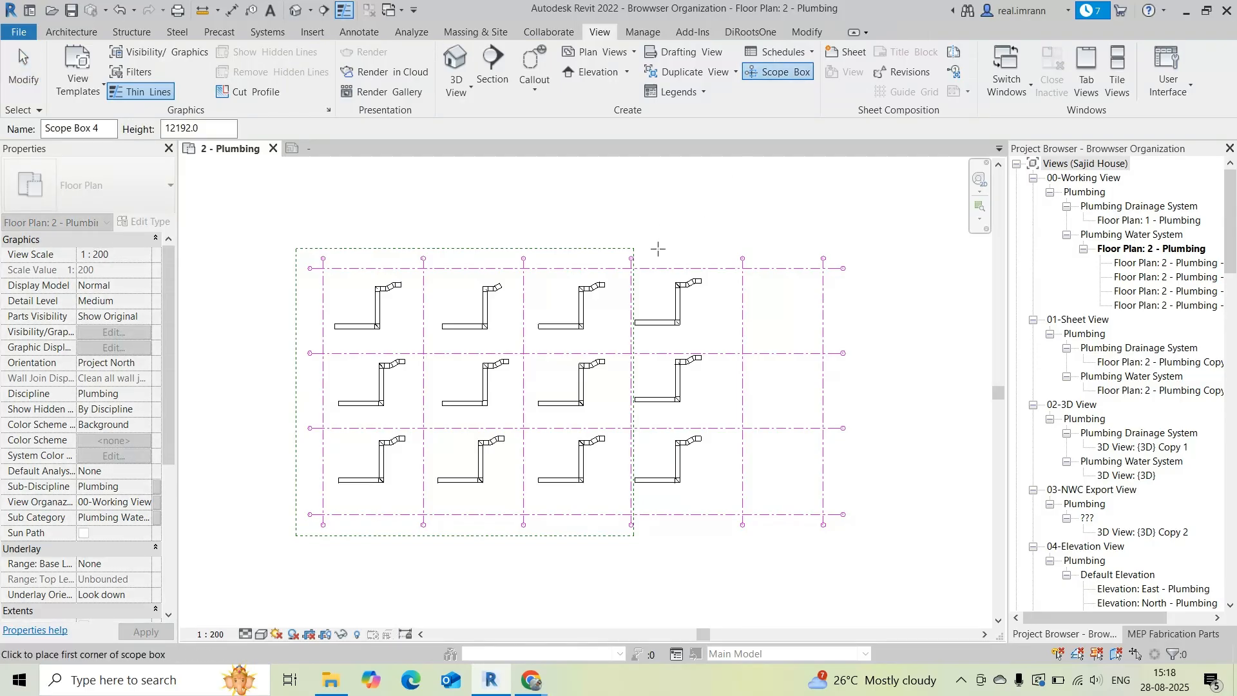
{"action": "scroll", "coordinate": [661, 249], "scroll_direction": "up", "scroll_amount": 2}
{"action": "left_click", "coordinate": [617, 257]}
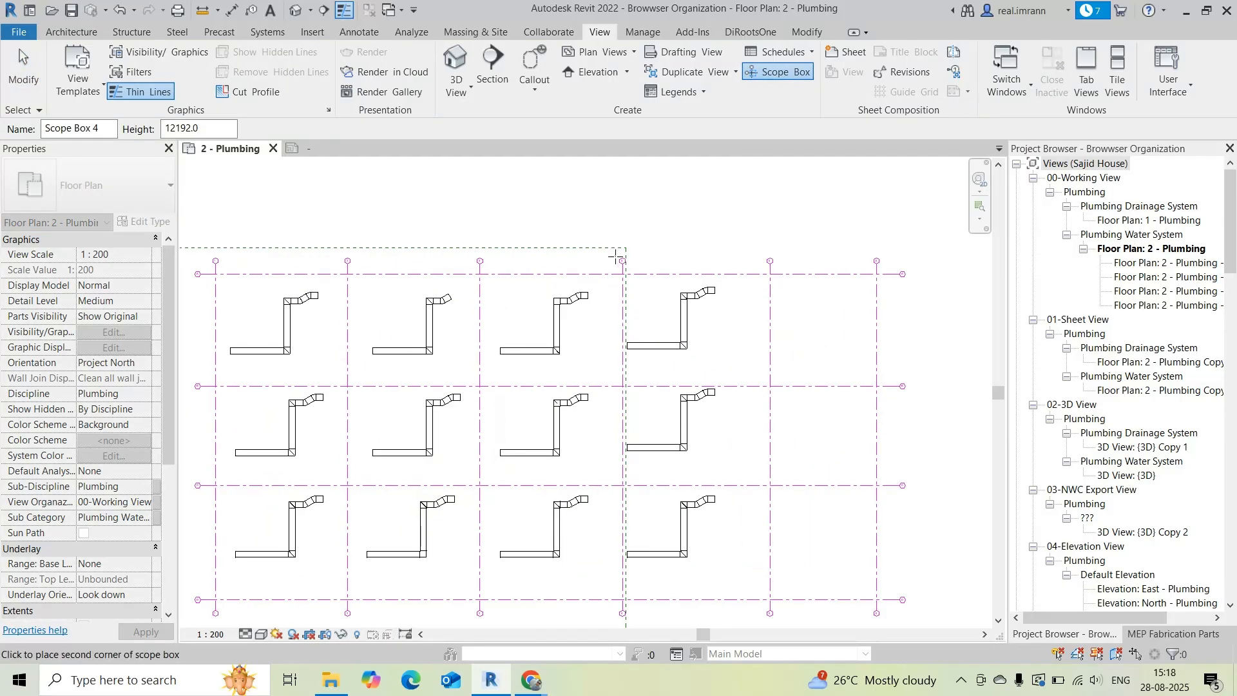
{"action": "scroll", "coordinate": [617, 258], "scroll_direction": "down", "scroll_amount": 3}
{"action": "scroll", "coordinate": [786, 413], "scroll_direction": "up", "scroll_amount": 2}
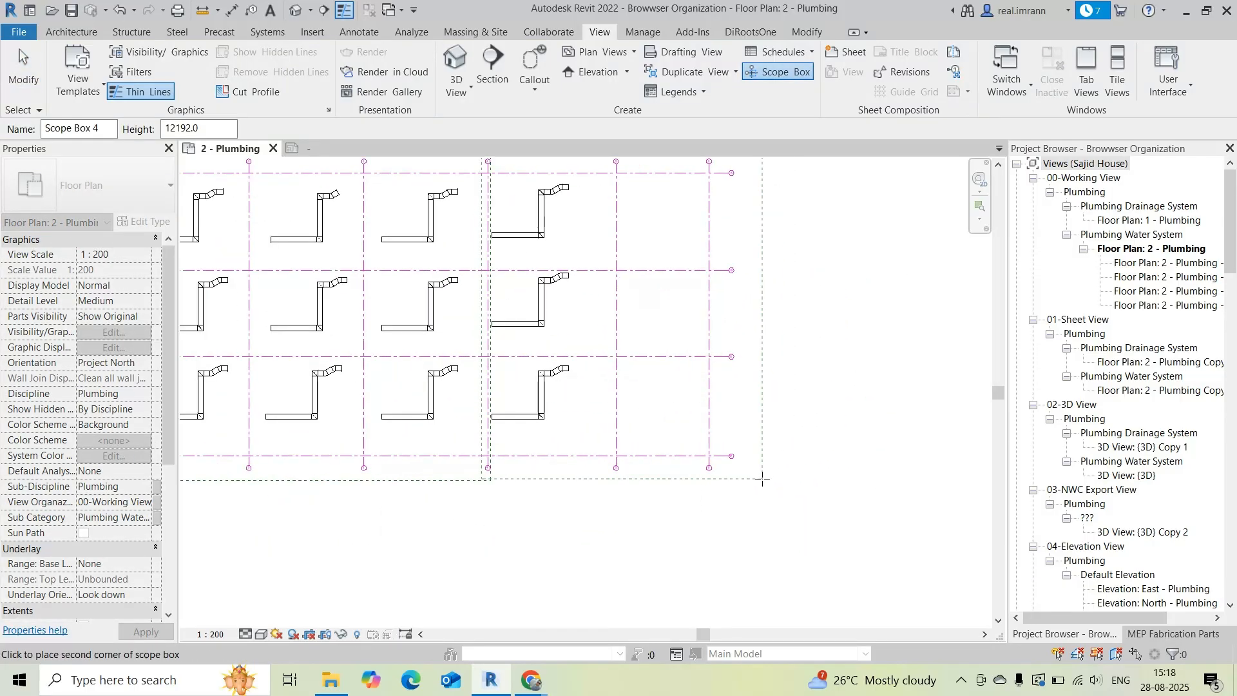
{"action": "left_click", "coordinate": [765, 479]}
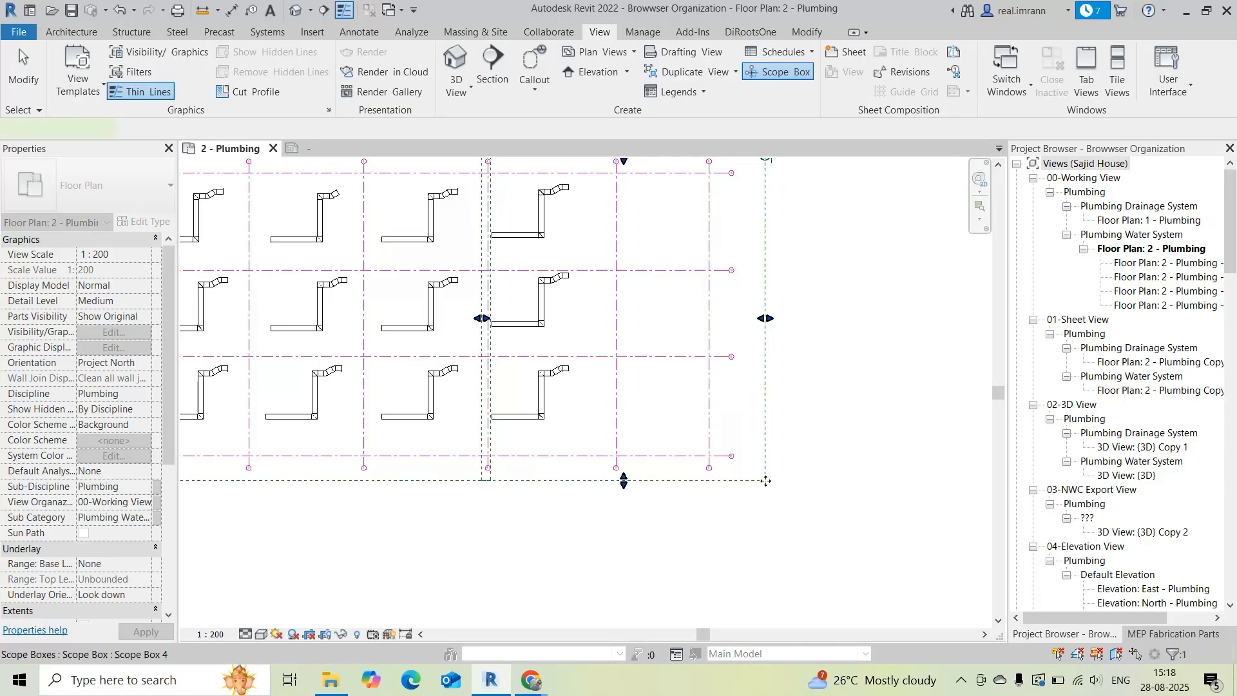
- Rename the second scope box as New
{"action": "scroll", "coordinate": [765, 480], "scroll_direction": "down", "scroll_amount": 2}
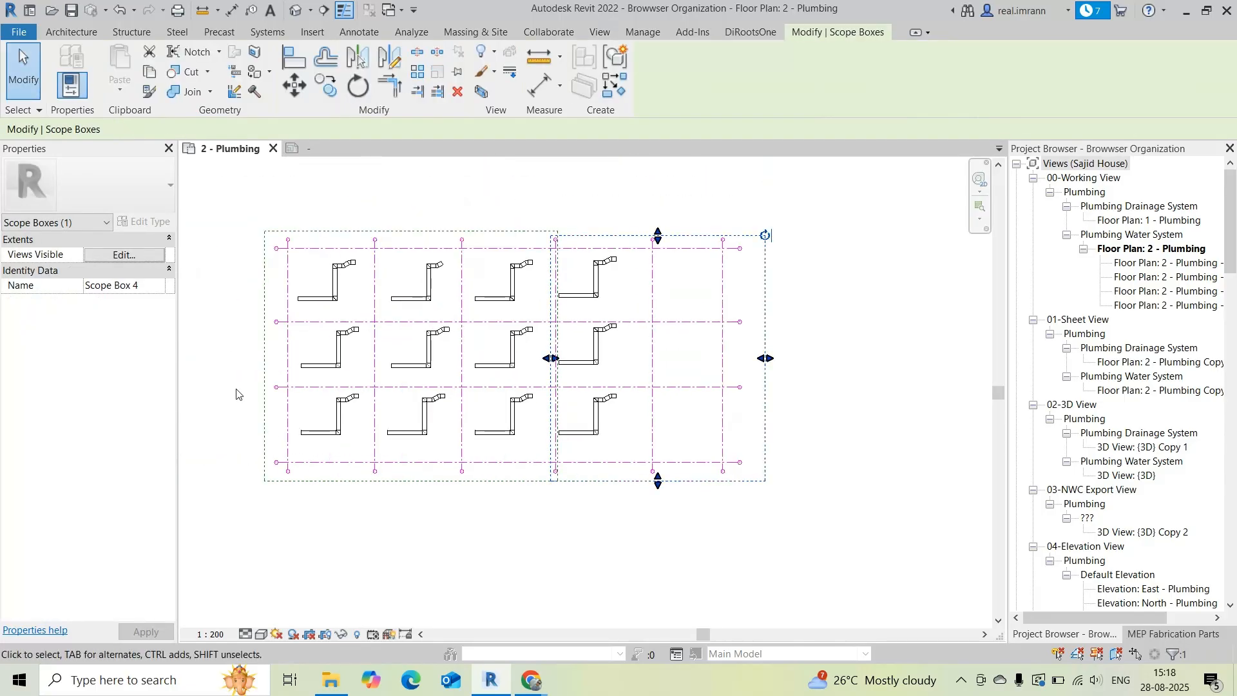
{"action": "left_click", "coordinate": [151, 285]}
{"action": "type", "text": "N"}
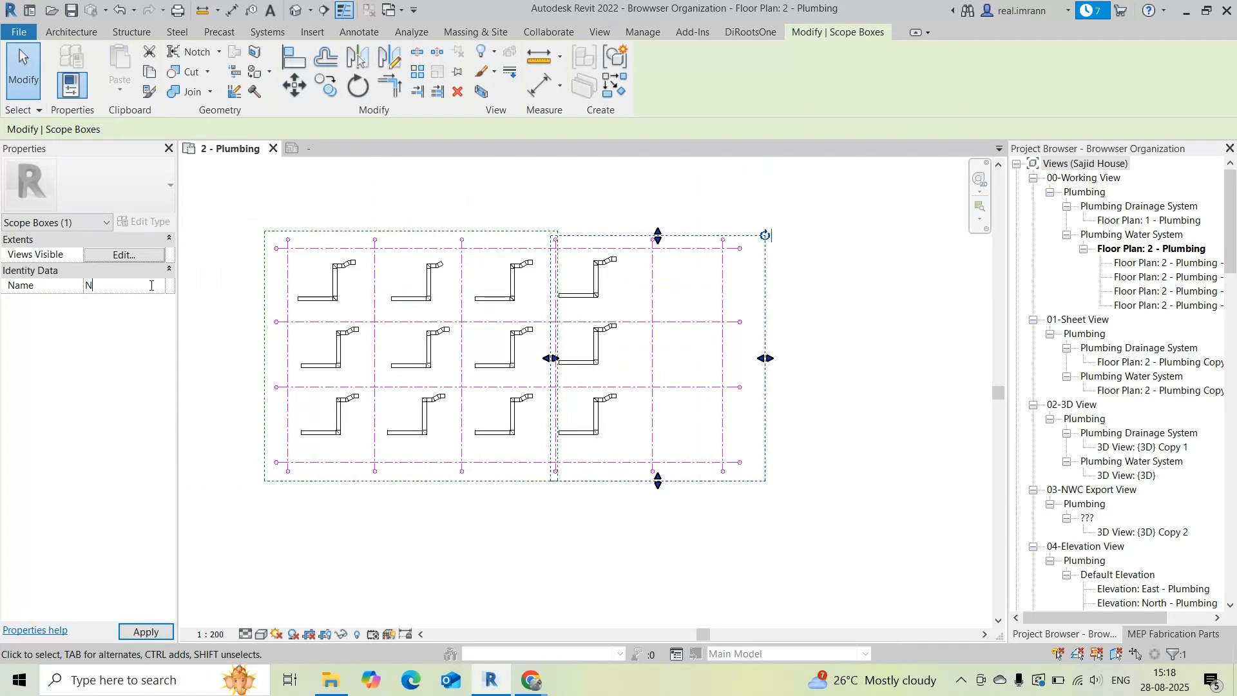
{"action": "type", "text": "ew"}
{"action": "left_click", "coordinate": [862, 303]}
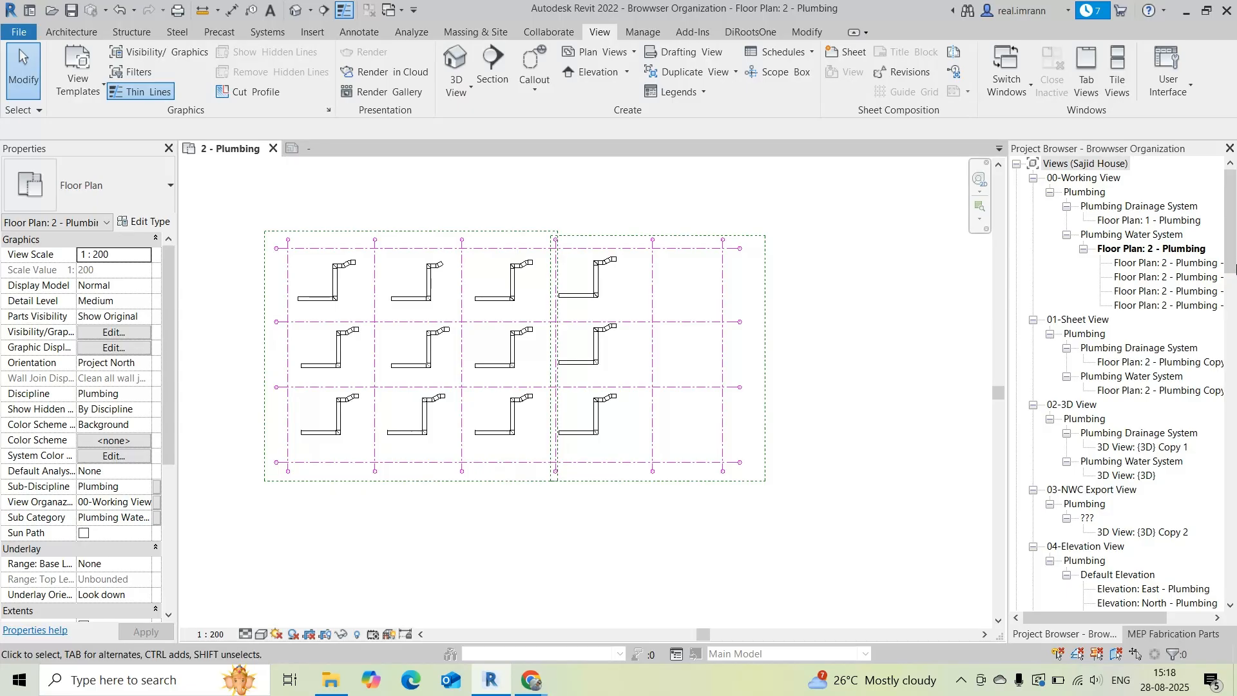
- Review the scope box options available for the parent 2 - Plumbing floor plan, keeping None assigned
{"action": "left_click", "coordinate": [1153, 250]}
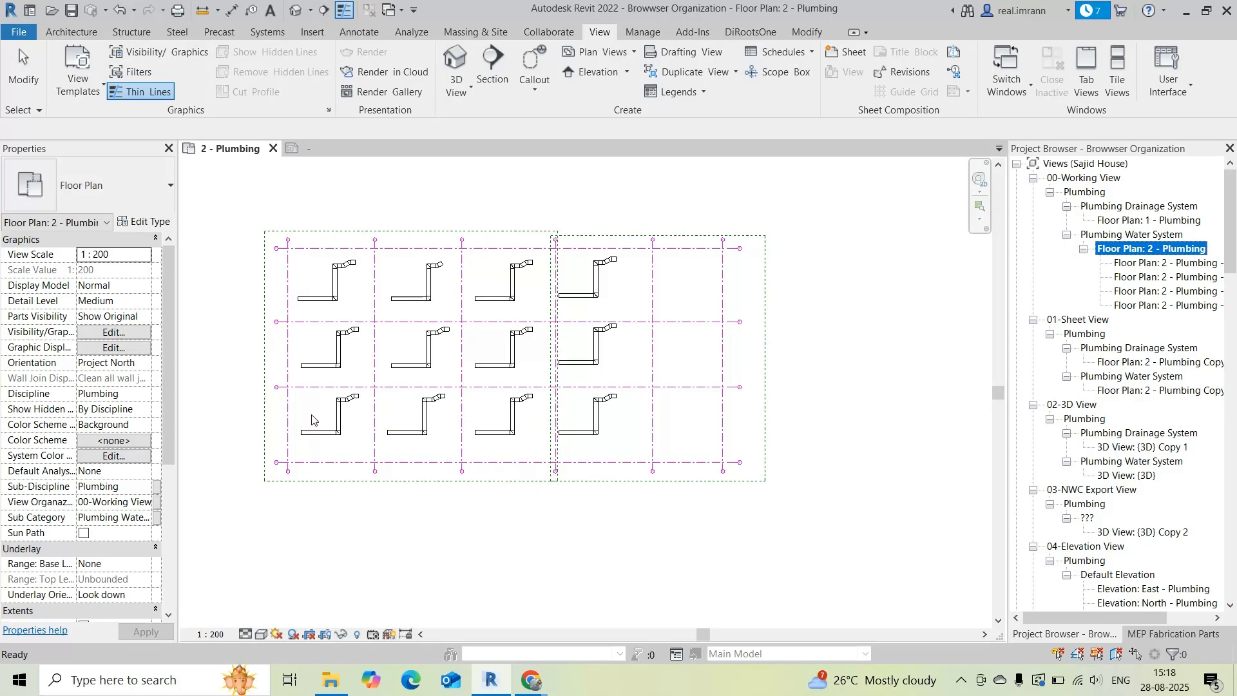
{"action": "scroll", "coordinate": [101, 438], "scroll_direction": "down", "scroll_amount": 5}
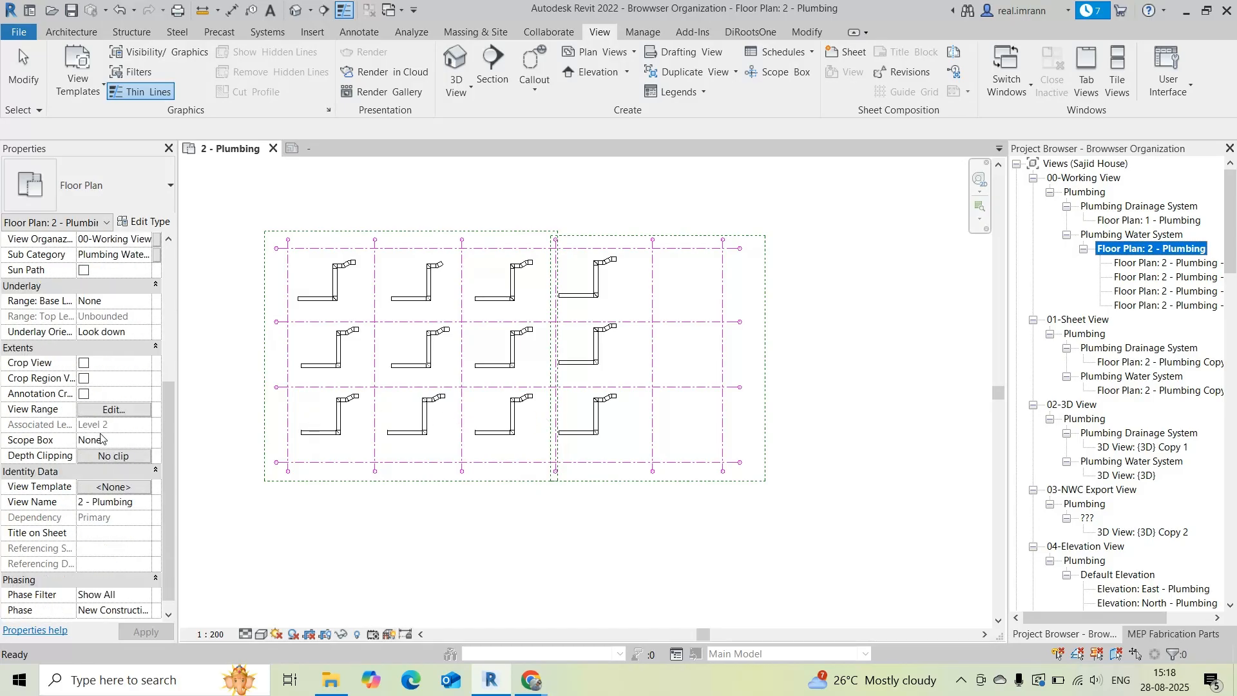
{"action": "left_click", "coordinate": [142, 443]}
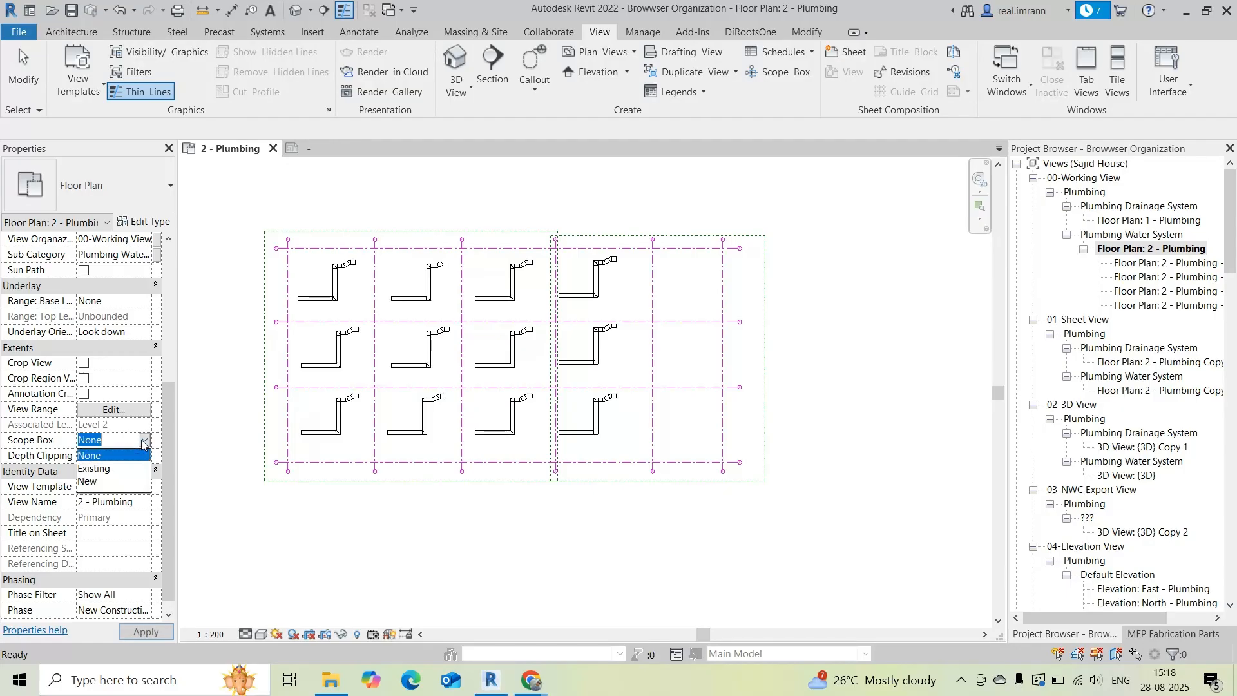
{"action": "left_click", "coordinate": [332, 546]}
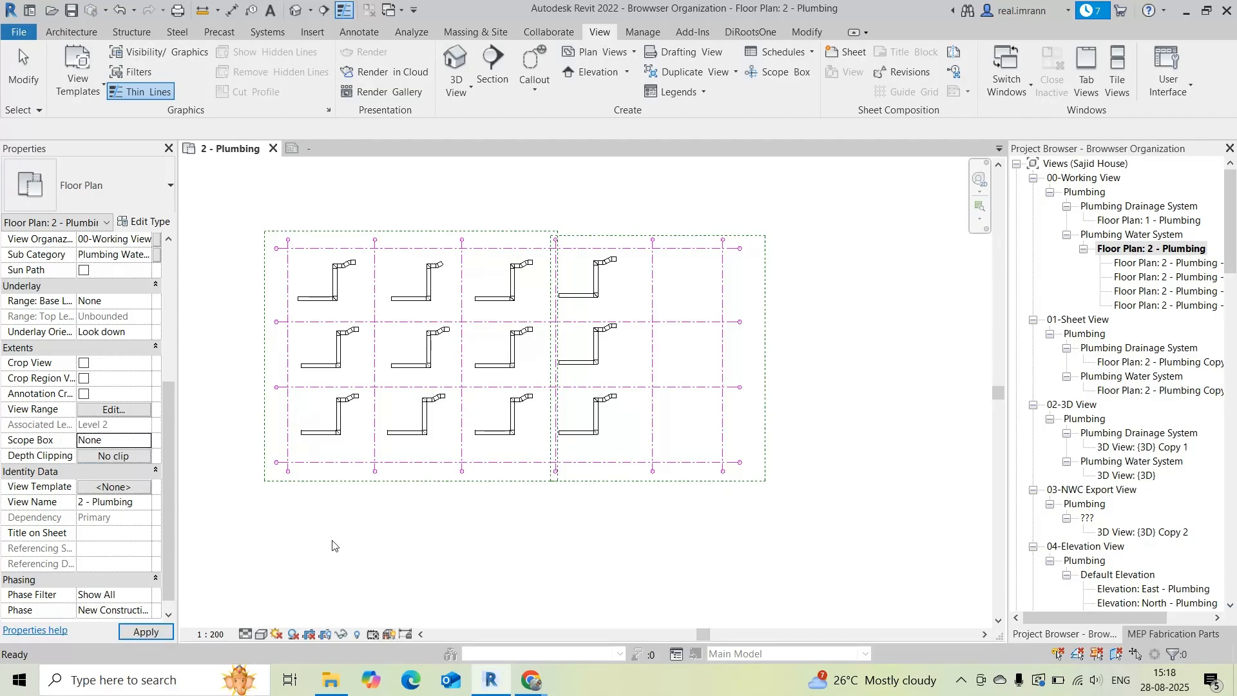
- Duplicate the 2 - Plumbing floor plan under Plumbing Water System as a dependent view
{"action": "left_click", "coordinate": [730, 486]}
{"action": "middle_click_drag", "start_coordinate": [731, 490], "coordinate": [711, 509]}
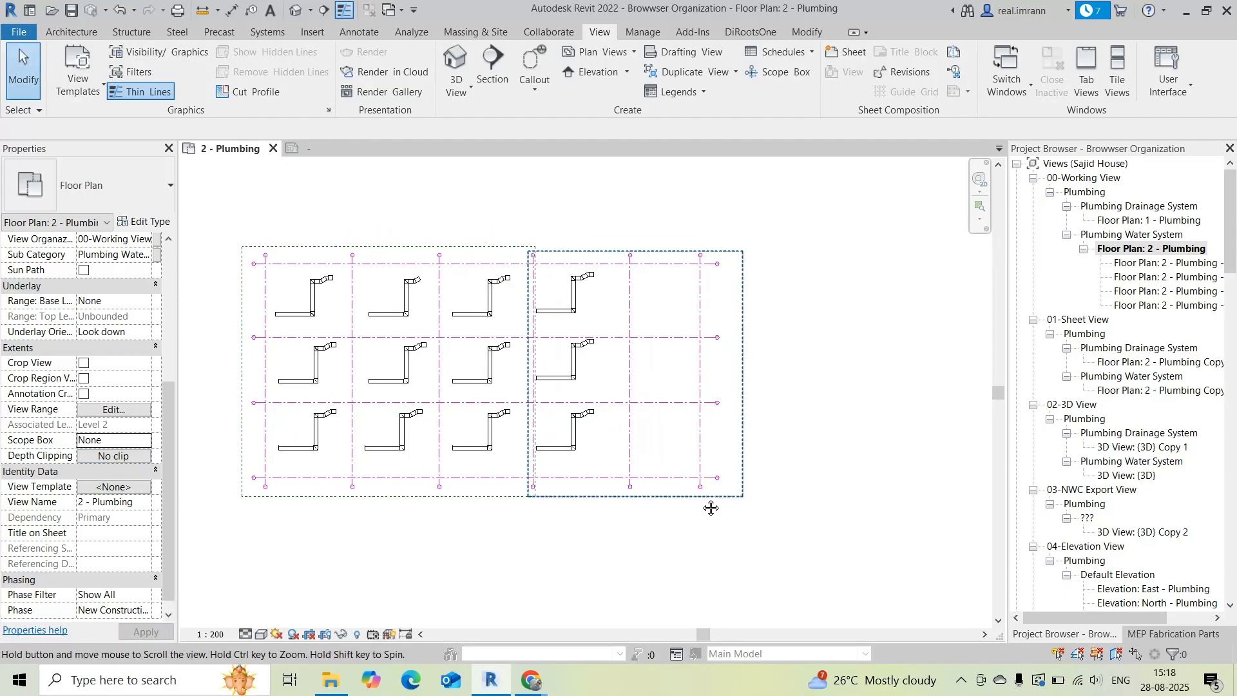
{"action": "left_click", "coordinate": [842, 422]}
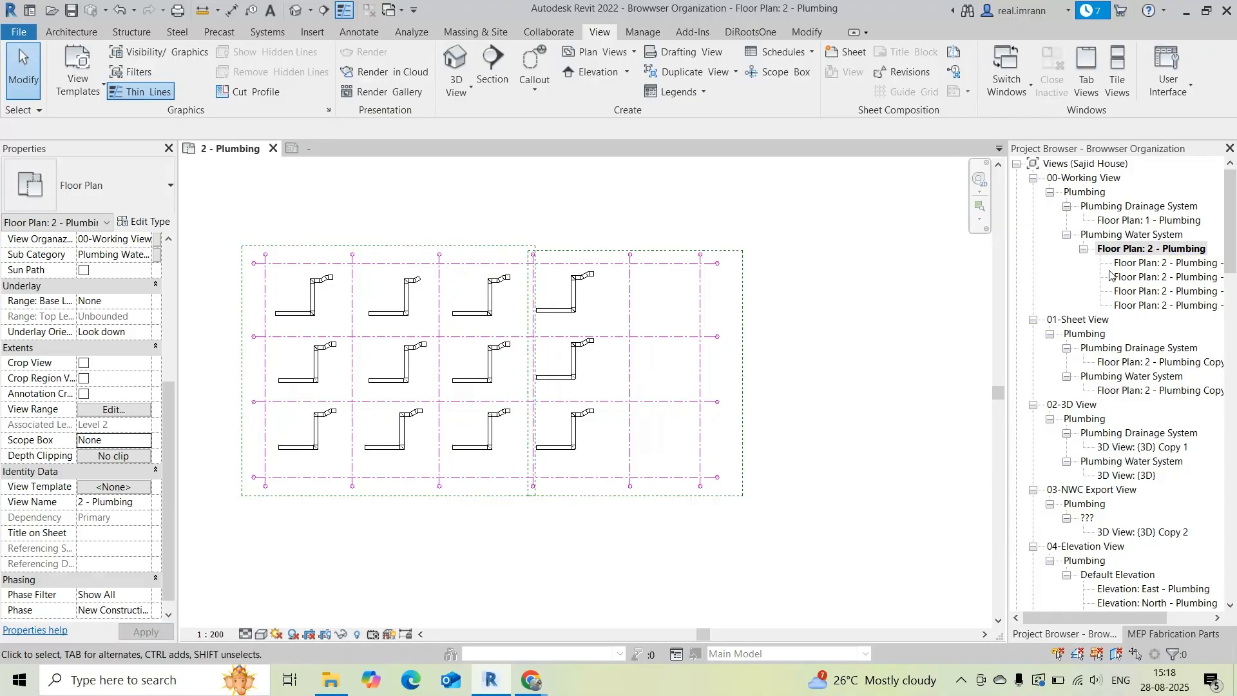
{"action": "left_click", "coordinate": [1133, 251]}
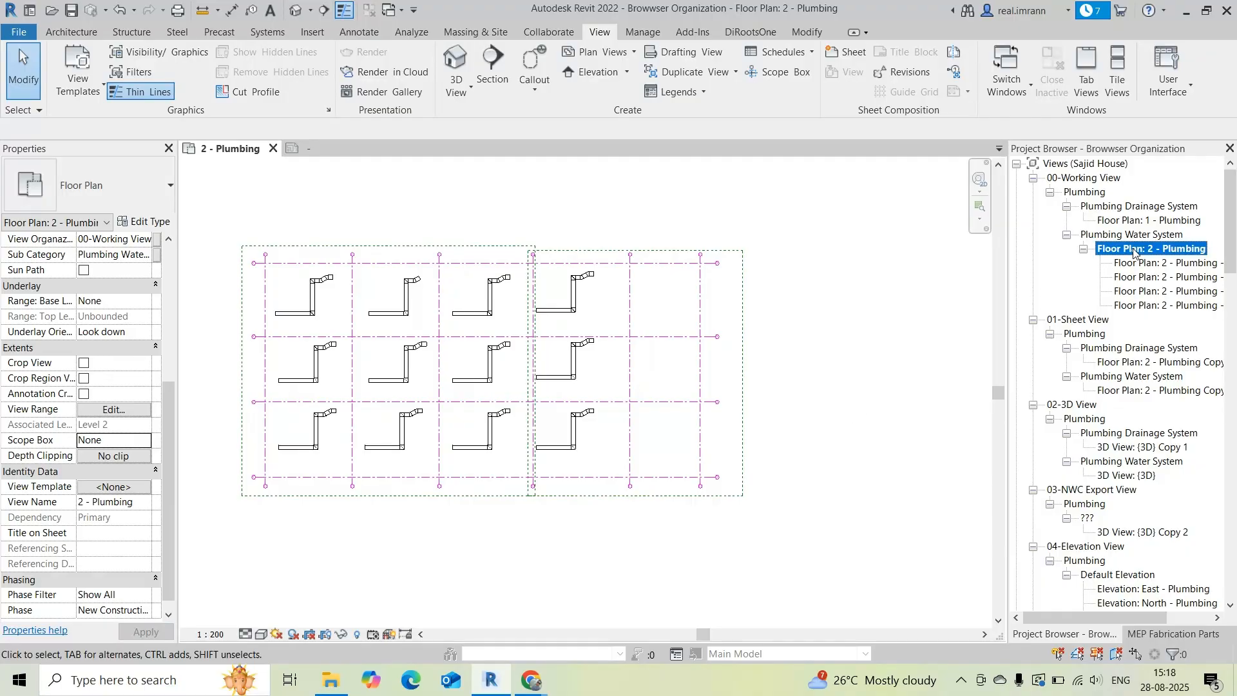
{"action": "right_click", "coordinate": [1134, 253]}
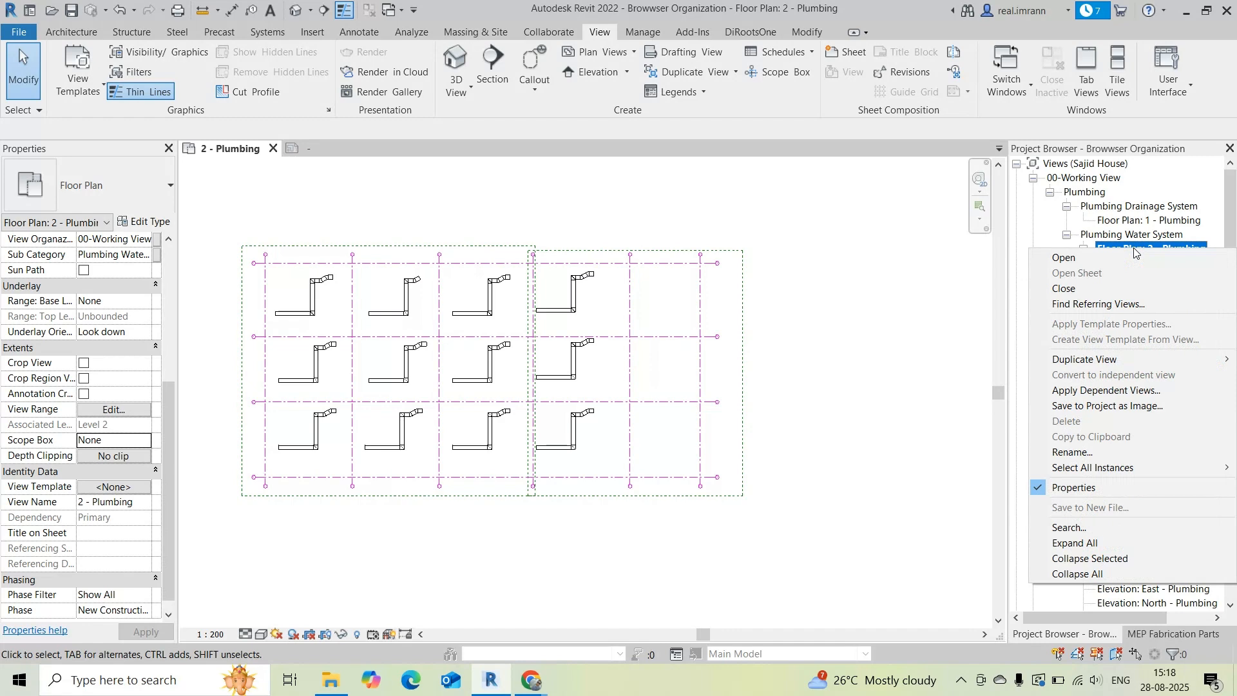
{"action": "mouse_move", "coordinate": [1088, 360]}
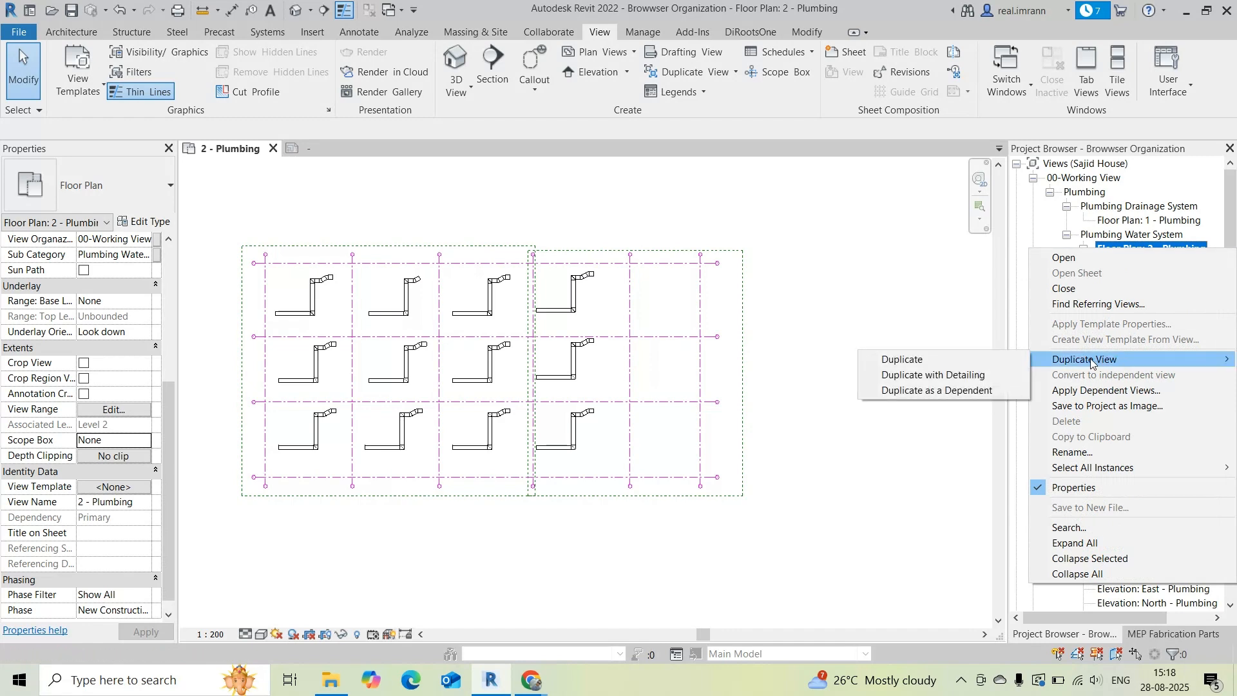
{"action": "left_click", "coordinate": [908, 391]}
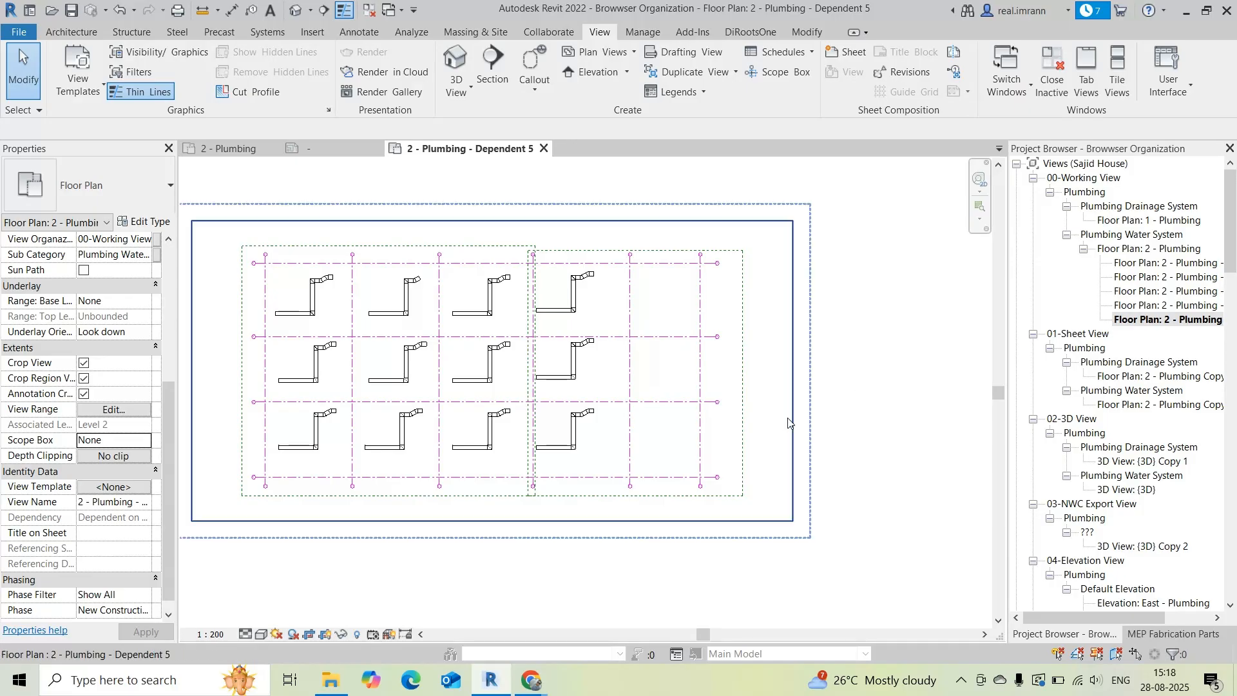
- Assign the Existing scope box to the new dependent floor plan
{"action": "scroll", "coordinate": [100, 403], "scroll_direction": "down", "scroll_amount": 1}
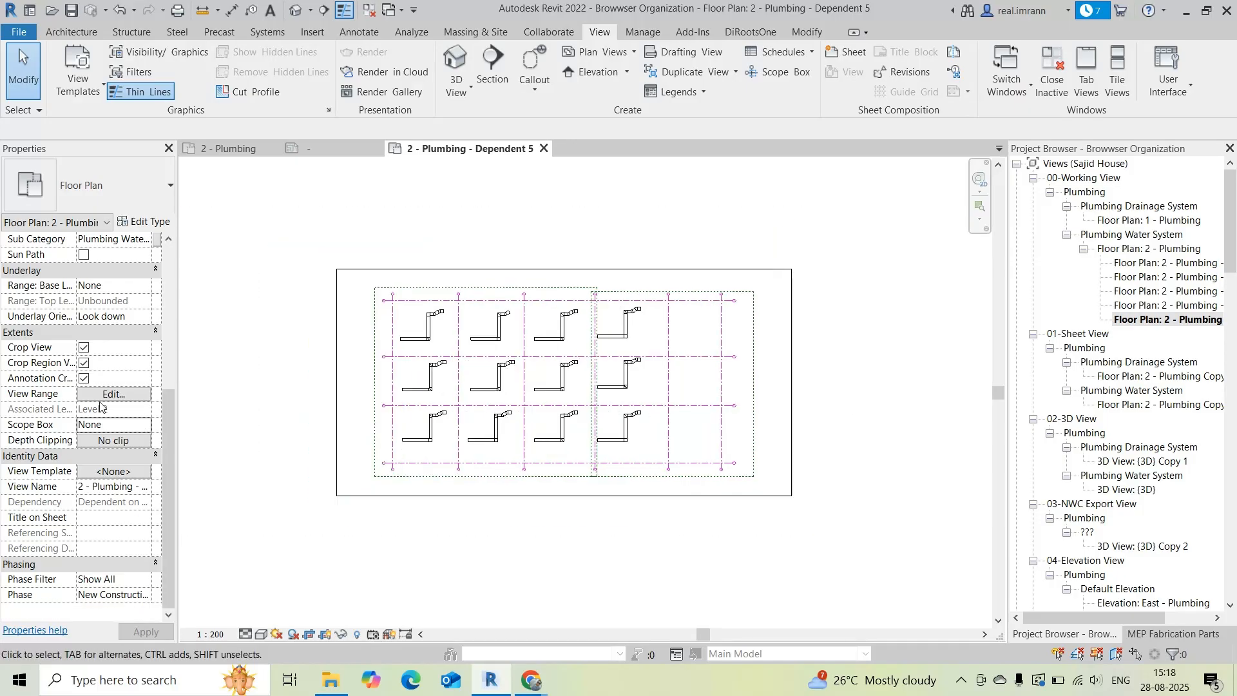
{"action": "left_click", "coordinate": [144, 426]}
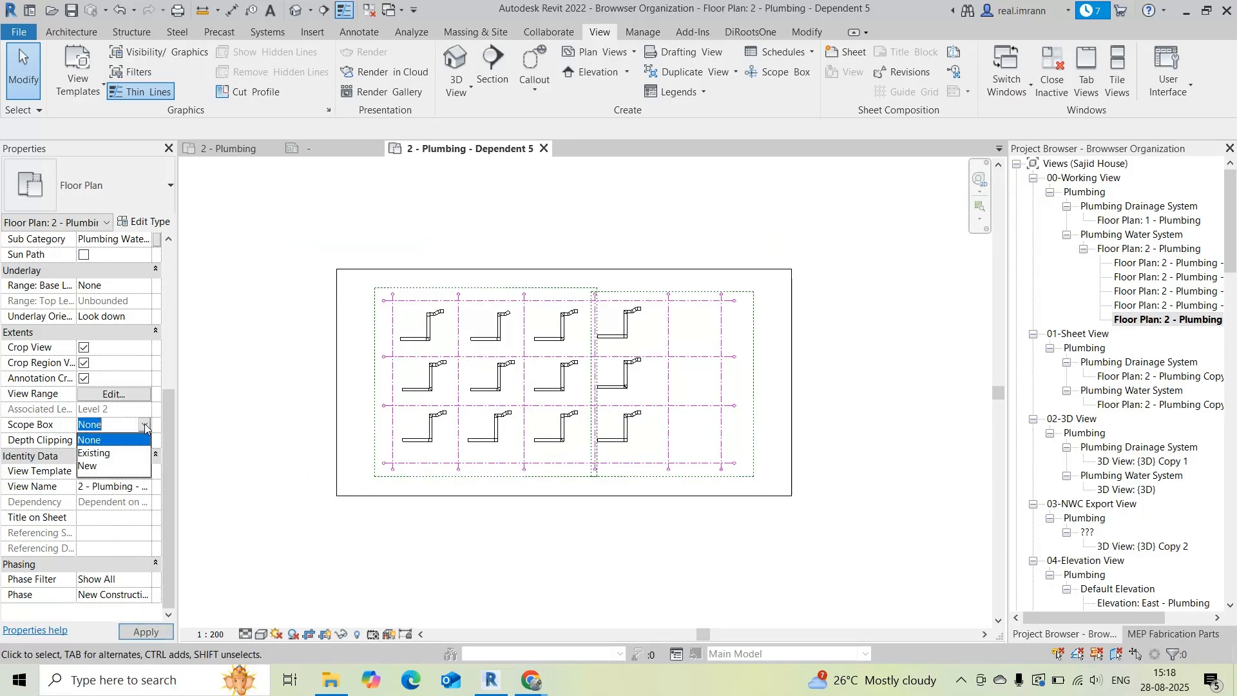
{"action": "left_click", "coordinate": [99, 454]}
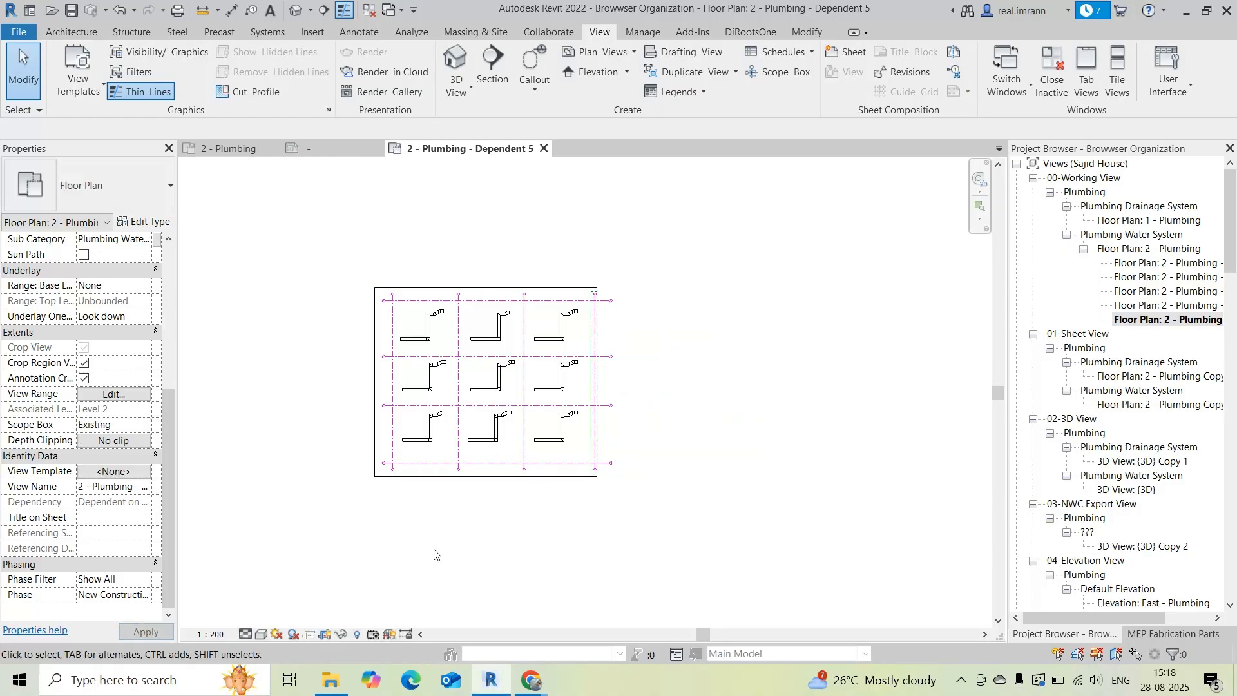
{"action": "scroll", "coordinate": [618, 488], "scroll_direction": "up", "scroll_amount": 2}
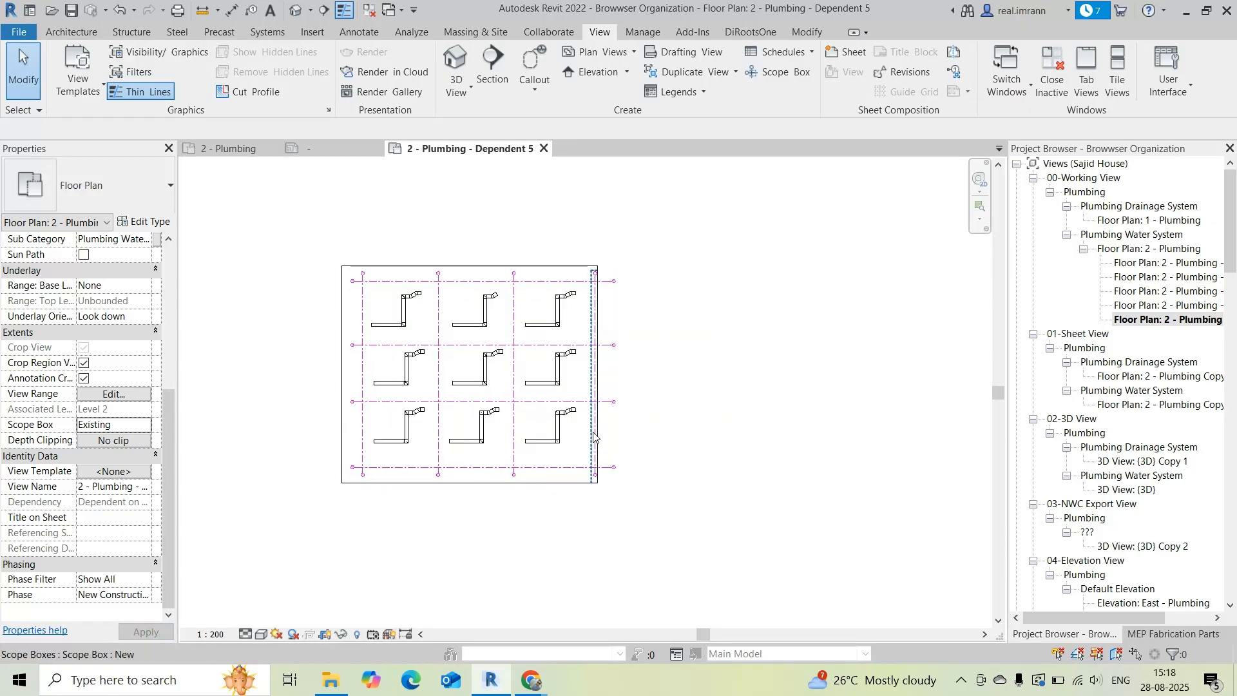
{"action": "middle_click_drag", "start_coordinate": [682, 466], "coordinate": [658, 494]}
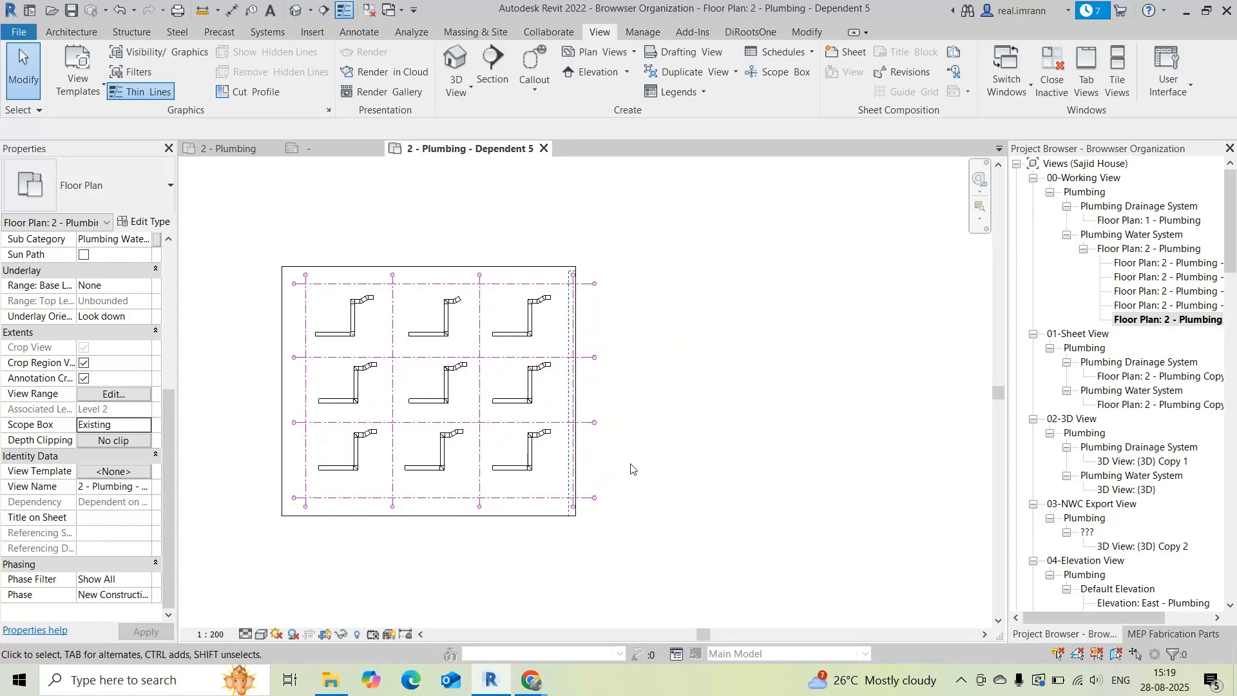
{"action": "scroll", "coordinate": [630, 468], "scroll_direction": "down", "scroll_amount": 1}
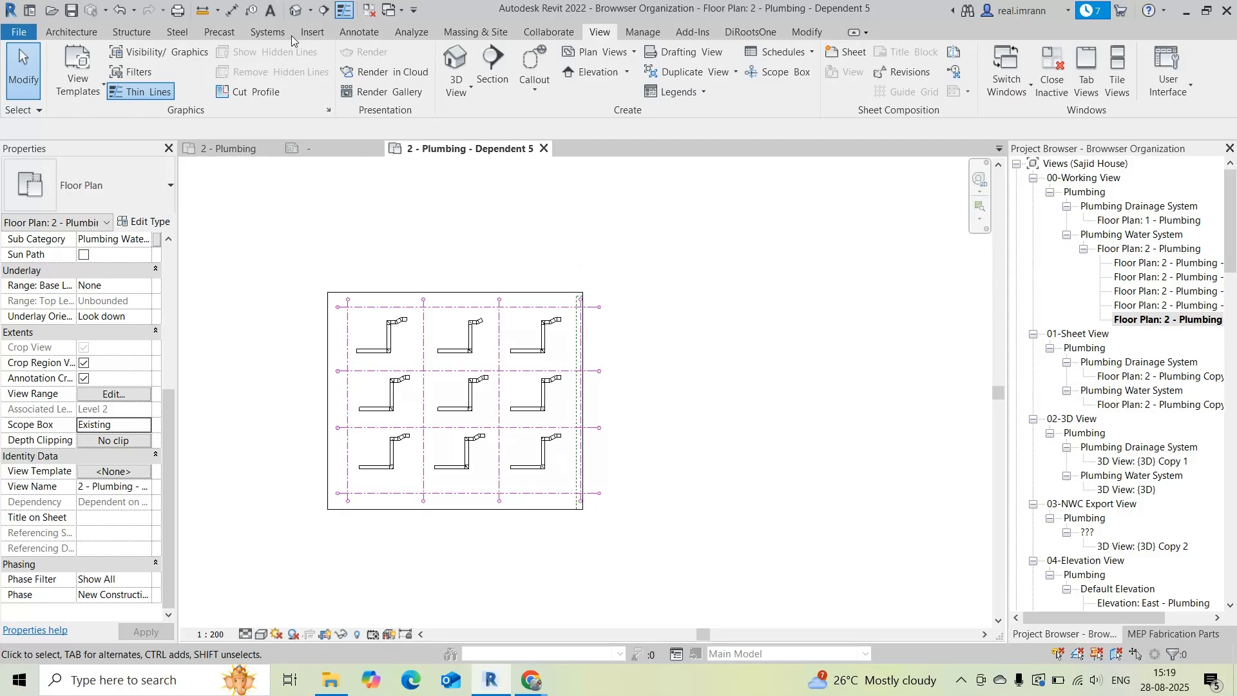
- Open the default 3D view and set its scope box to Existing
{"action": "left_click", "coordinate": [296, 9]}
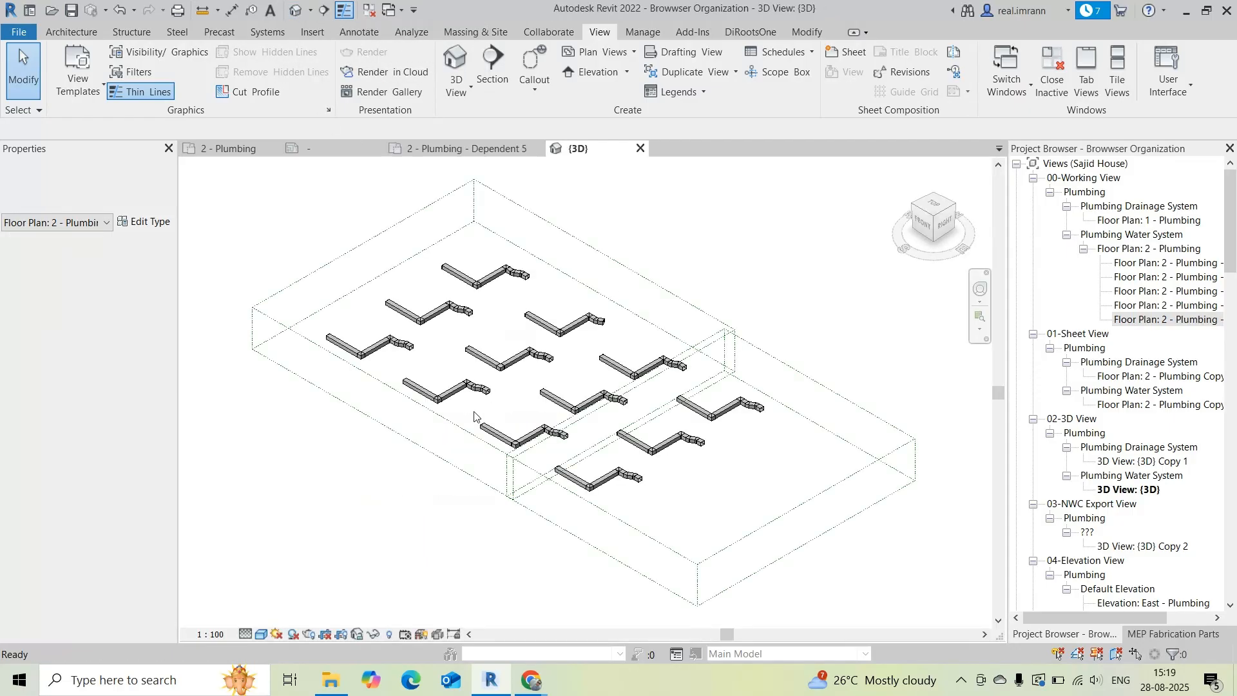
{"action": "scroll", "coordinate": [466, 395], "scroll_direction": "down", "scroll_amount": 2}
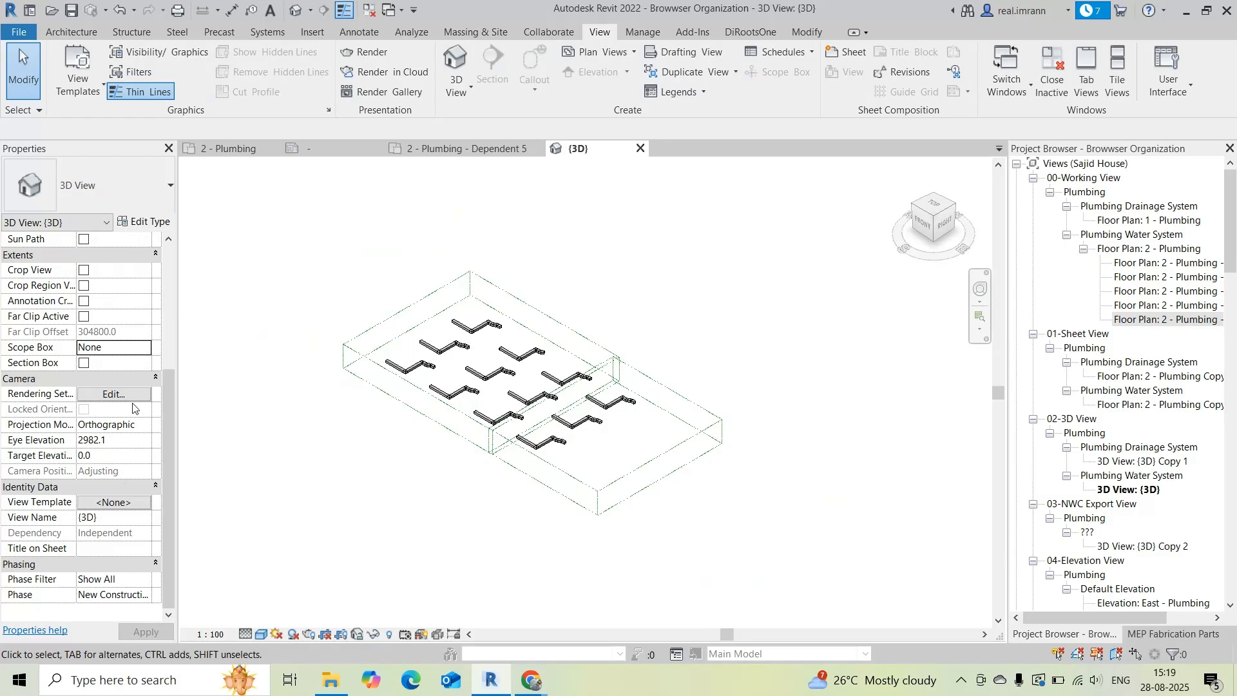
{"action": "left_click", "coordinate": [146, 349]}
{"action": "left_click", "coordinate": [145, 348]}
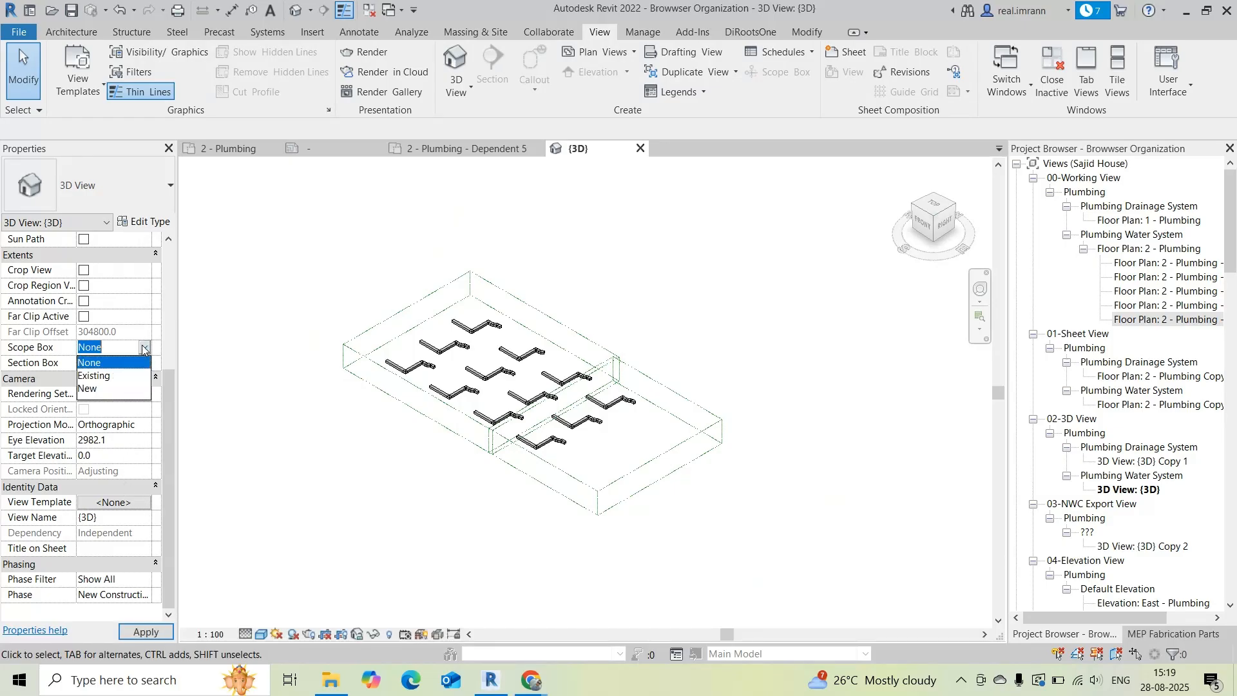
{"action": "left_click", "coordinate": [105, 375]}
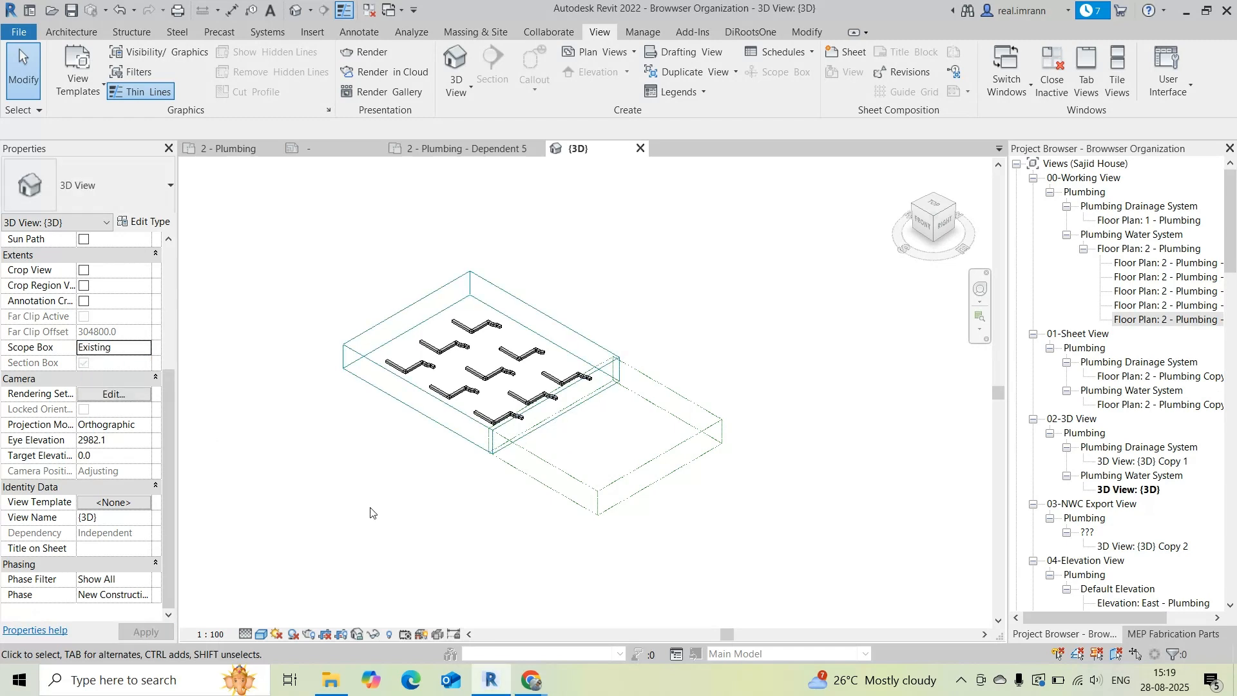
{"action": "middle_click_drag", "start_coordinate": [421, 512], "coordinate": [515, 502], "text": "shift"}
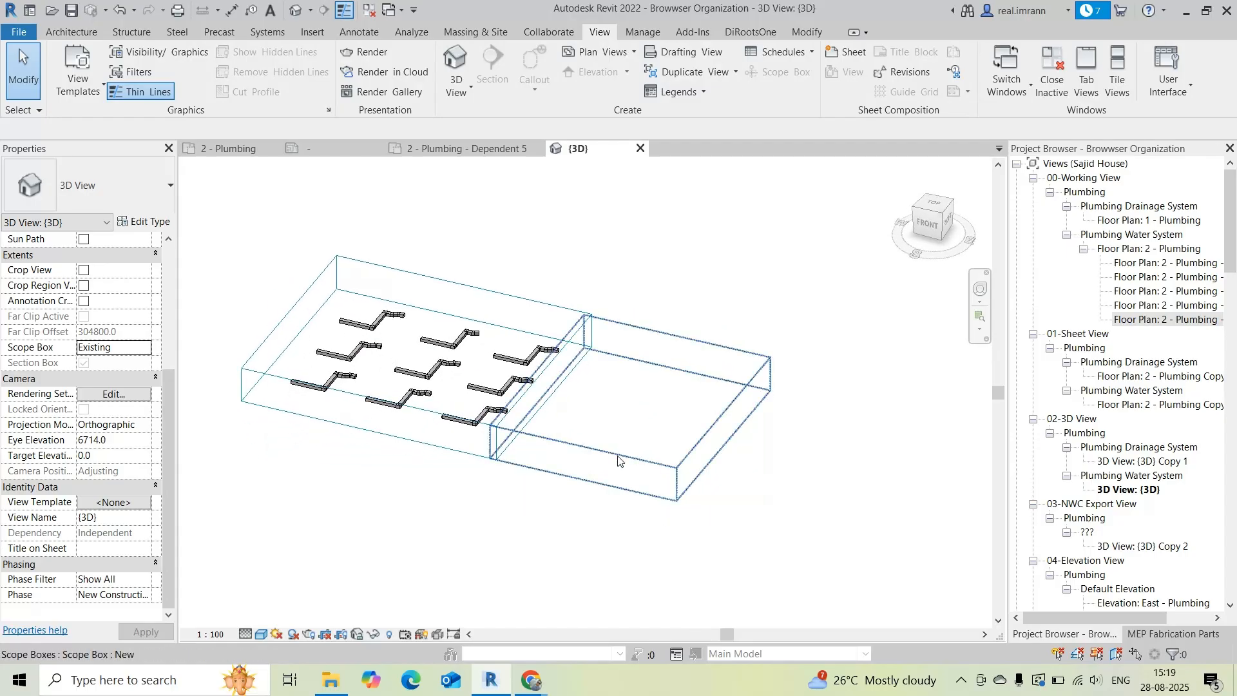
{"action": "left_click", "coordinate": [620, 451]}
{"action": "left_click", "coordinate": [511, 520]}
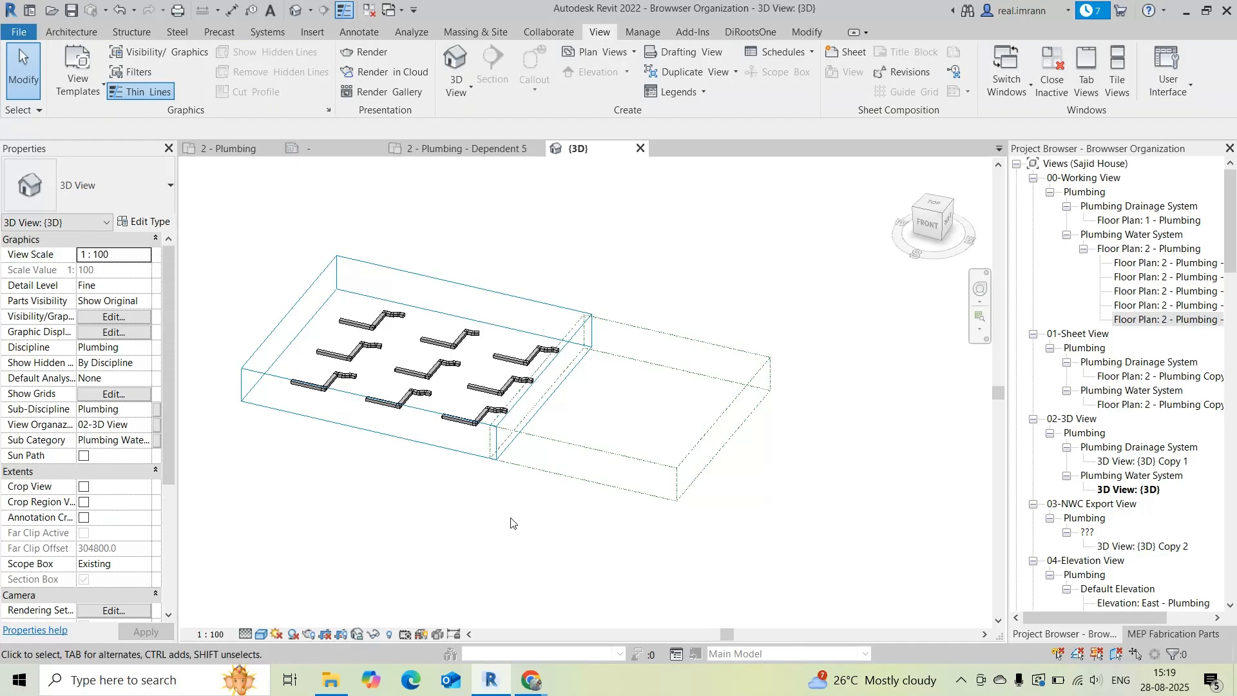
- Hide the Scope Boxes annotation category in the 3D view through the Visibility/Graphic Overrides
{"action": "key", "text": "v"}
{"action": "key", "text": "g"}
{"action": "left_click", "coordinate": [383, 111]}
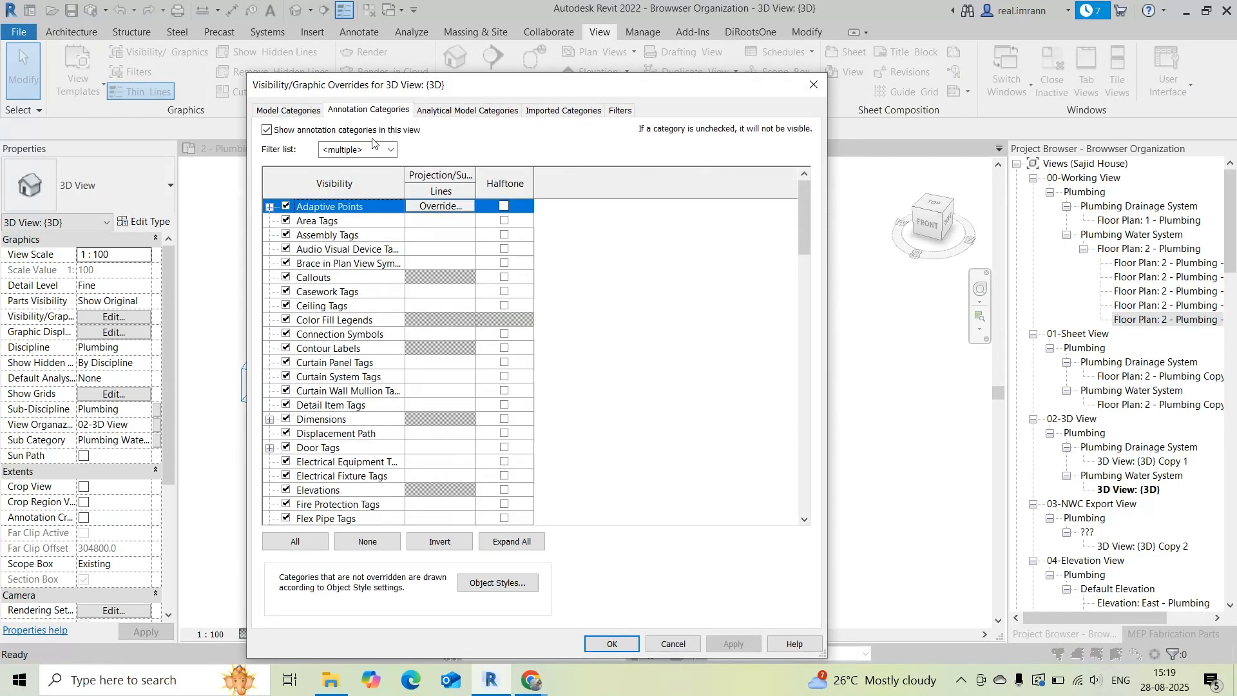
{"action": "left_click", "coordinate": [311, 321]}
{"action": "key", "text": "s"}
{"action": "scroll", "coordinate": [319, 435], "scroll_direction": "down", "scroll_amount": 1}
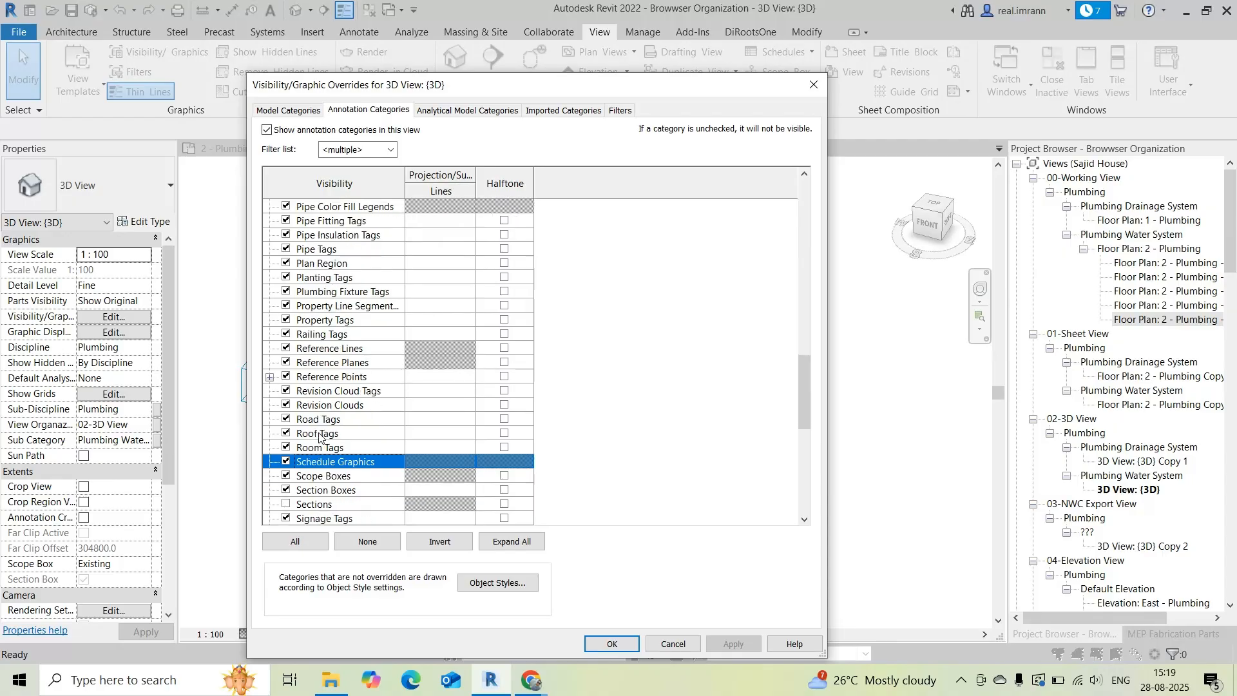
{"action": "left_click", "coordinate": [286, 477]}
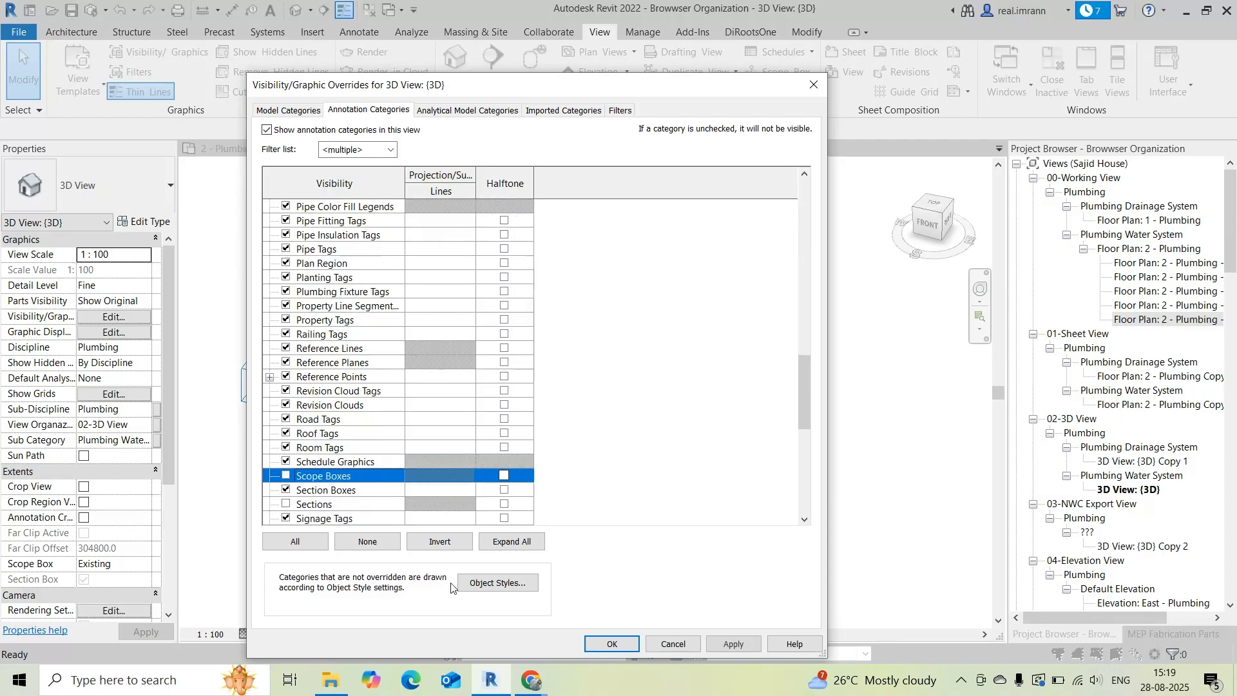
{"action": "left_click", "coordinate": [605, 644]}
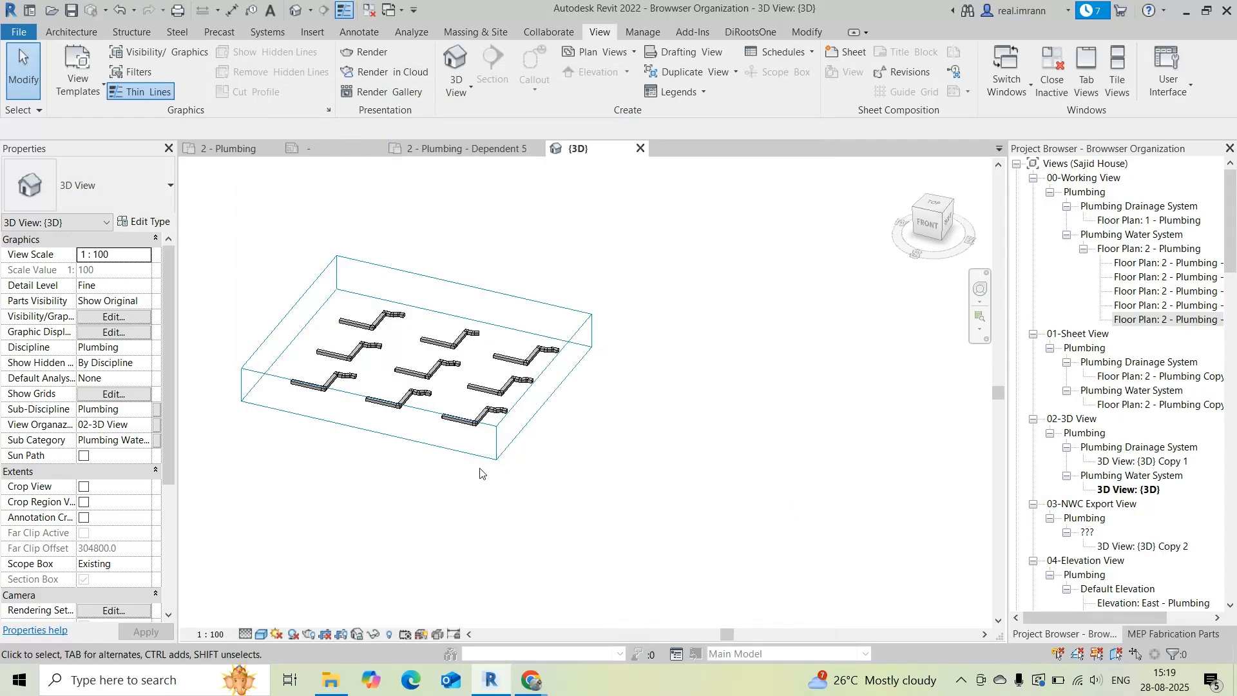
- Select everything shown in the 3D view and filter Section Boxes out of the selection, keeping the ductwork and model groups
{"action": "middle_click_drag", "start_coordinate": [480, 473], "coordinate": [552, 509], "text": "shift"}
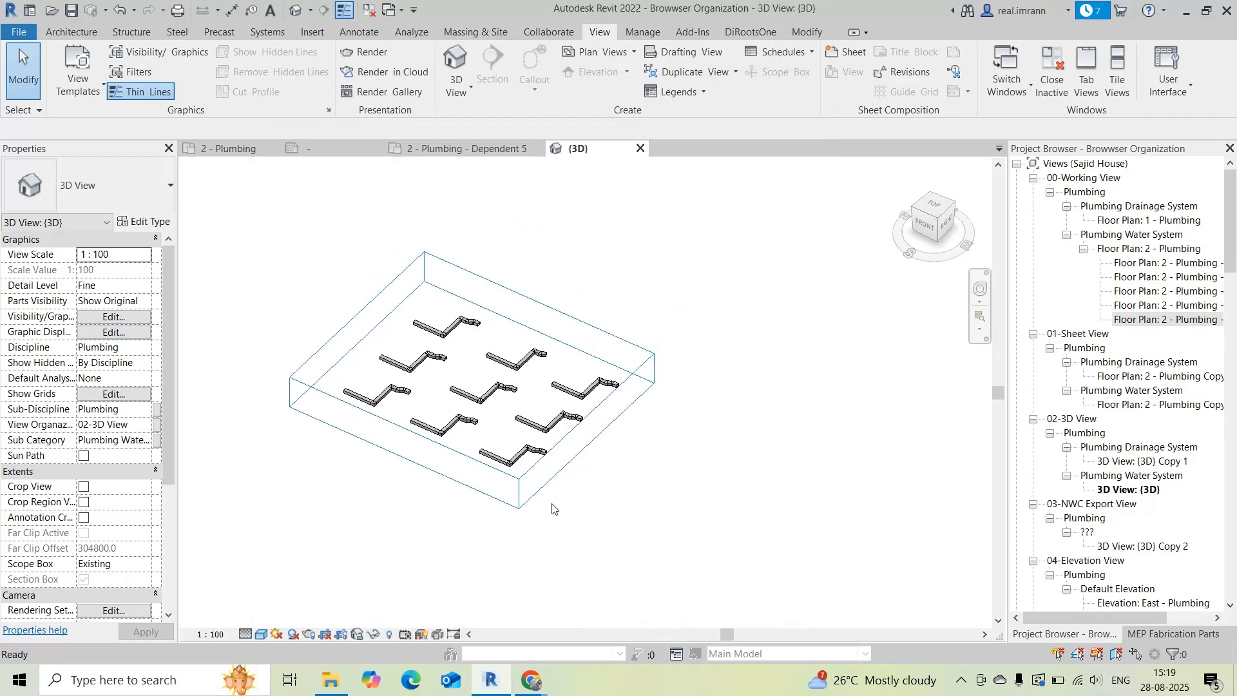
{"action": "scroll", "coordinate": [554, 507], "scroll_direction": "up", "scroll_amount": 1}
{"action": "scroll", "coordinate": [583, 475], "scroll_direction": "down", "scroll_amount": 2}
{"action": "left_click_drag", "start_coordinate": [286, 261], "coordinate": [726, 534]}
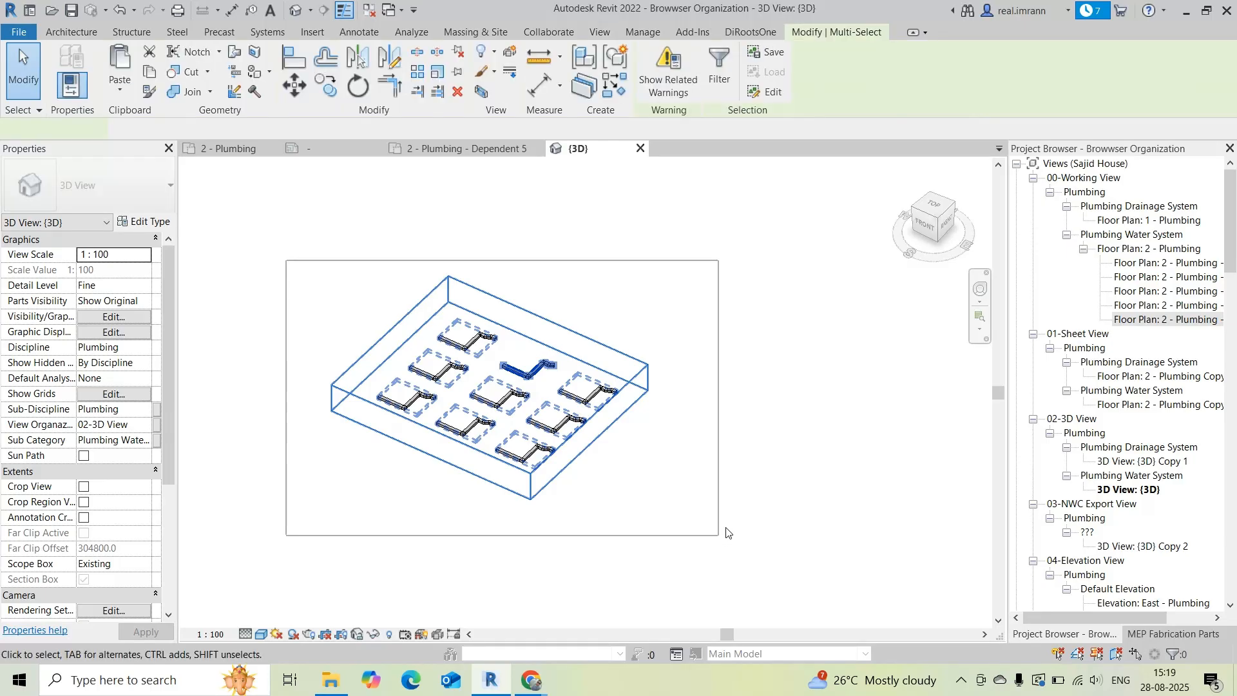
{"action": "scroll", "coordinate": [635, 430], "scroll_direction": "up", "scroll_amount": 3}
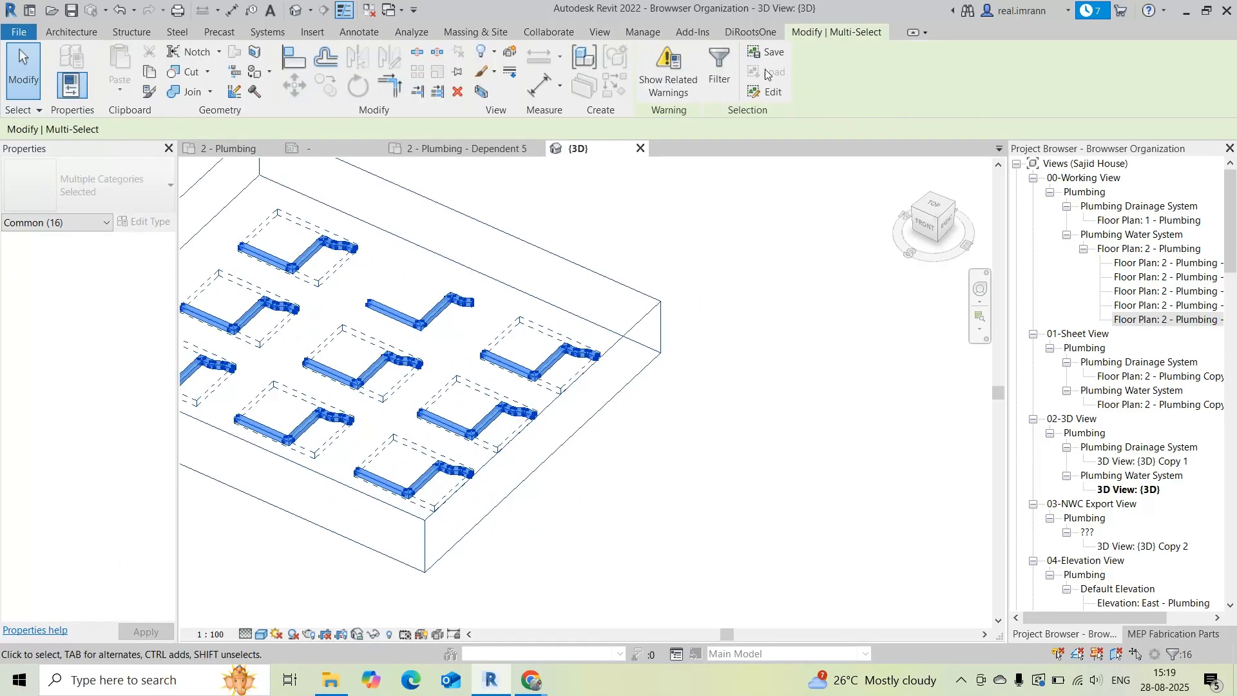
{"action": "left_click", "coordinate": [719, 71]}
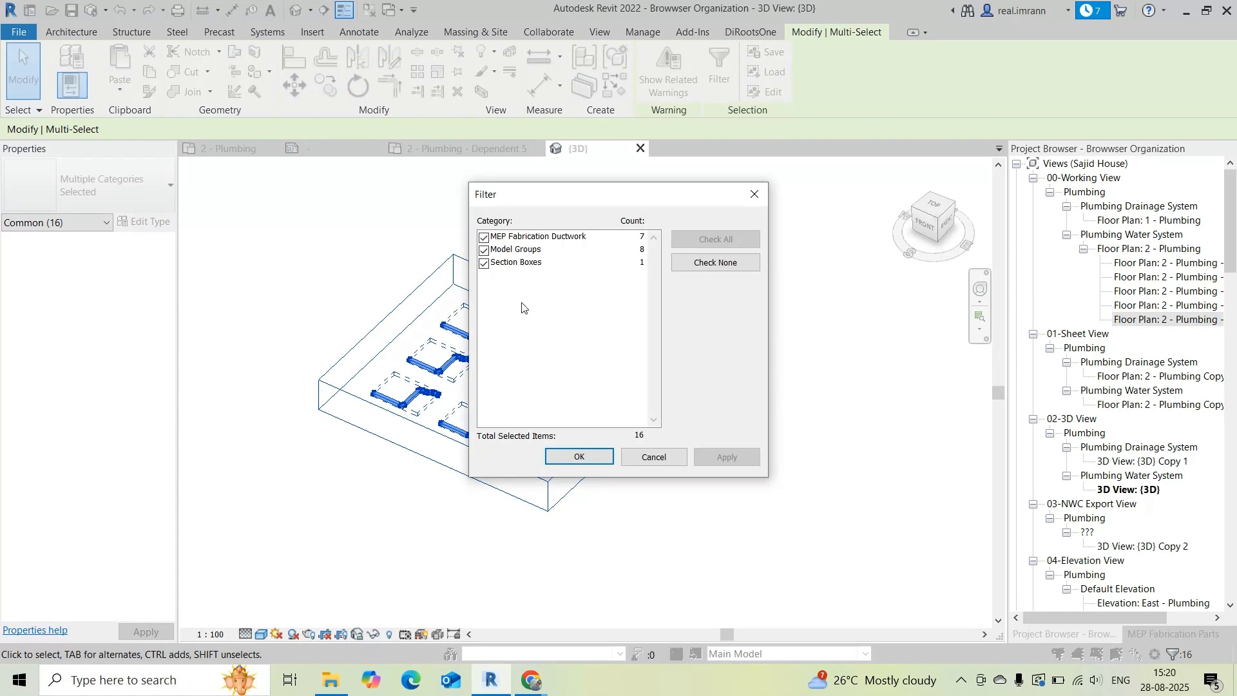
{"action": "left_click", "coordinate": [483, 263]}
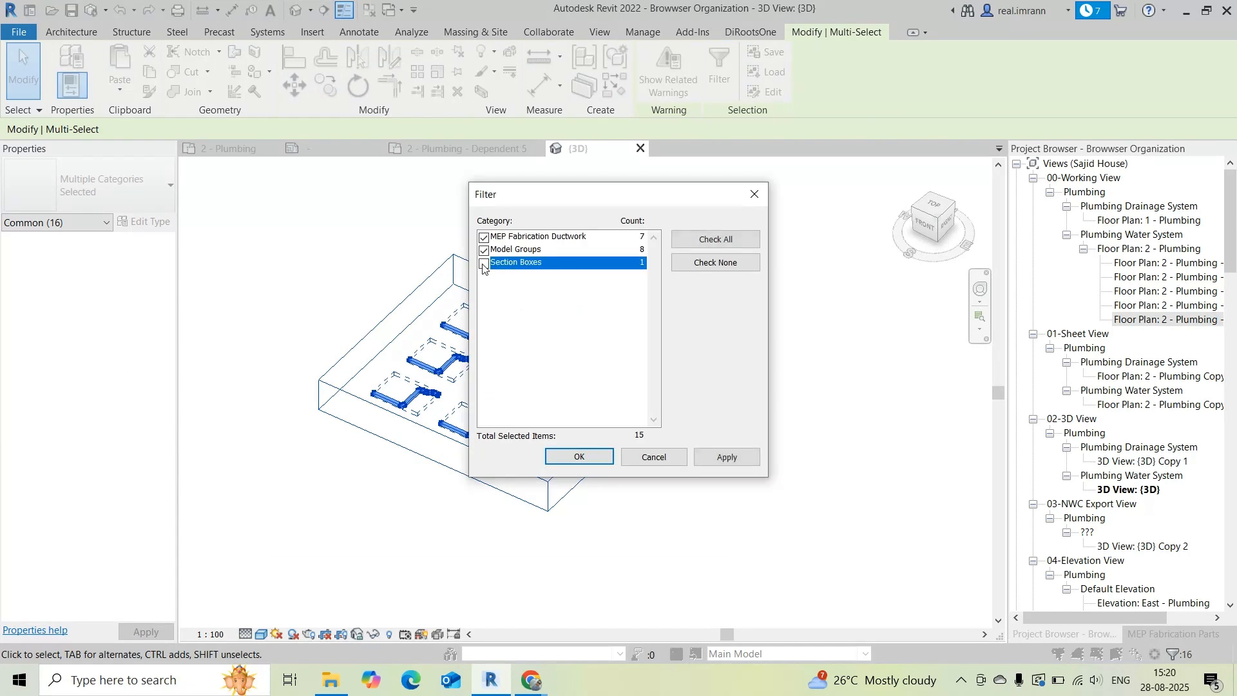
{"action": "left_click", "coordinate": [590, 457]}
- Create a model group named Existing Part from the selected ductwork and model groups
{"action": "scroll", "coordinate": [535, 483], "scroll_direction": "up", "scroll_amount": 3}
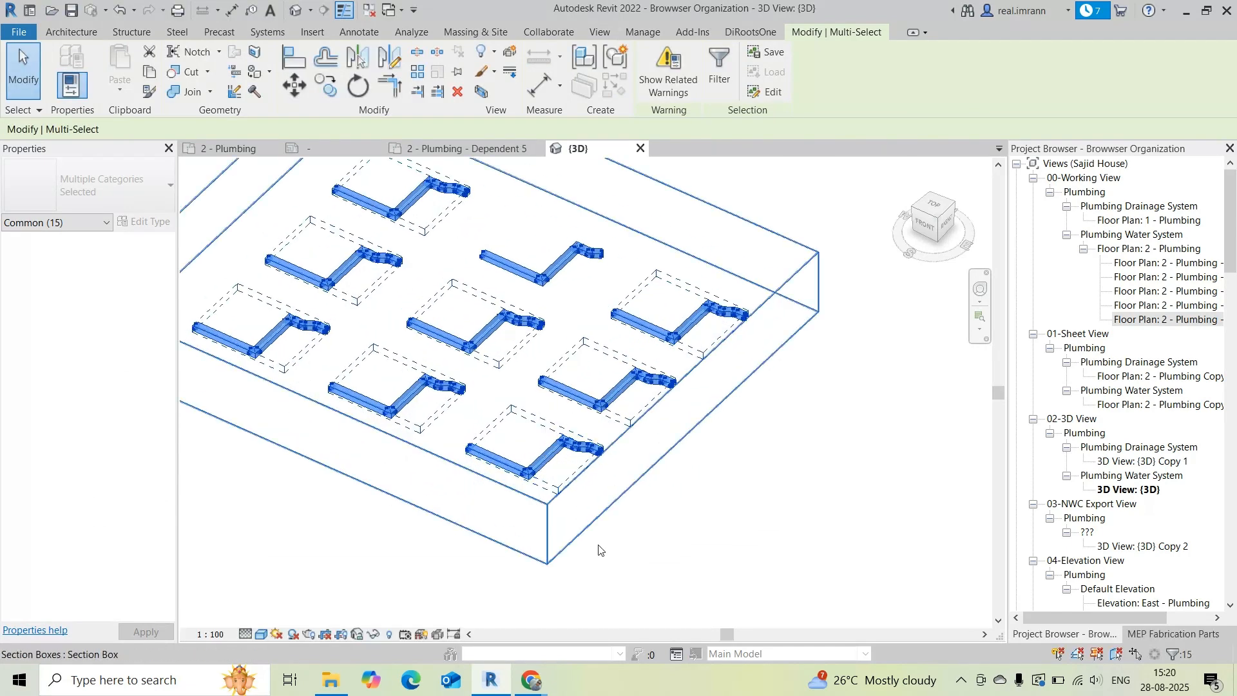
{"action": "scroll", "coordinate": [599, 550], "scroll_direction": "down", "scroll_amount": 2}
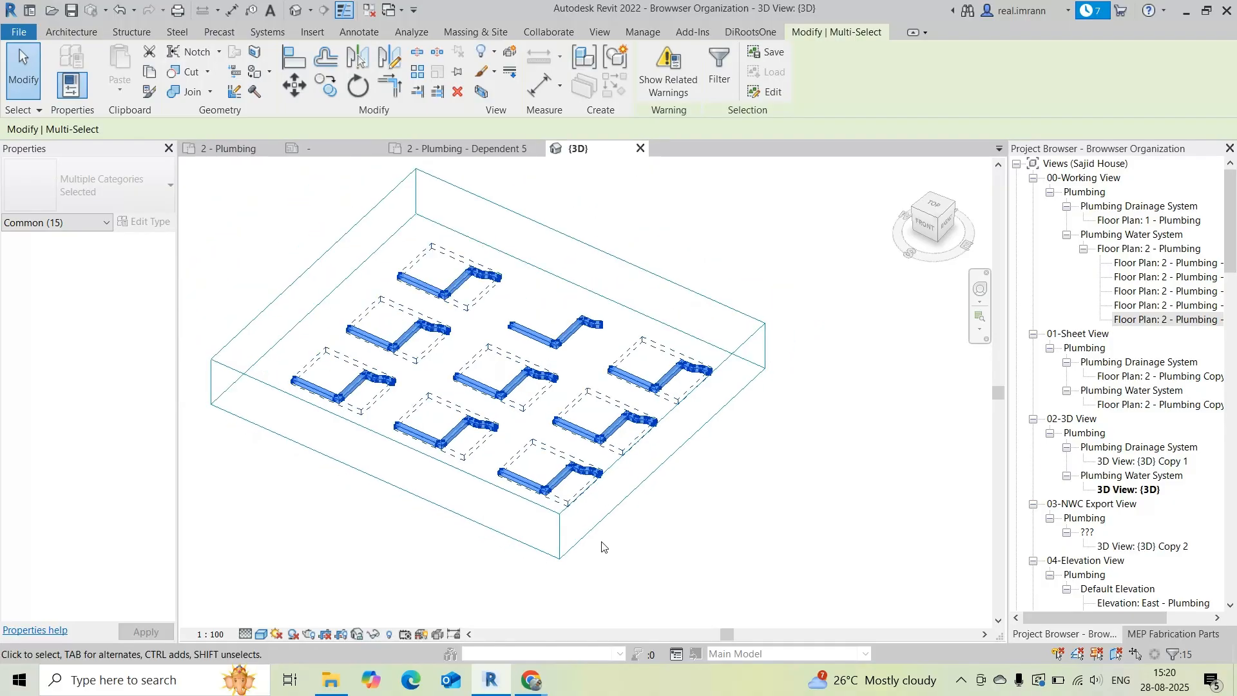
{"action": "scroll", "coordinate": [602, 547], "scroll_direction": "down", "scroll_amount": 1}
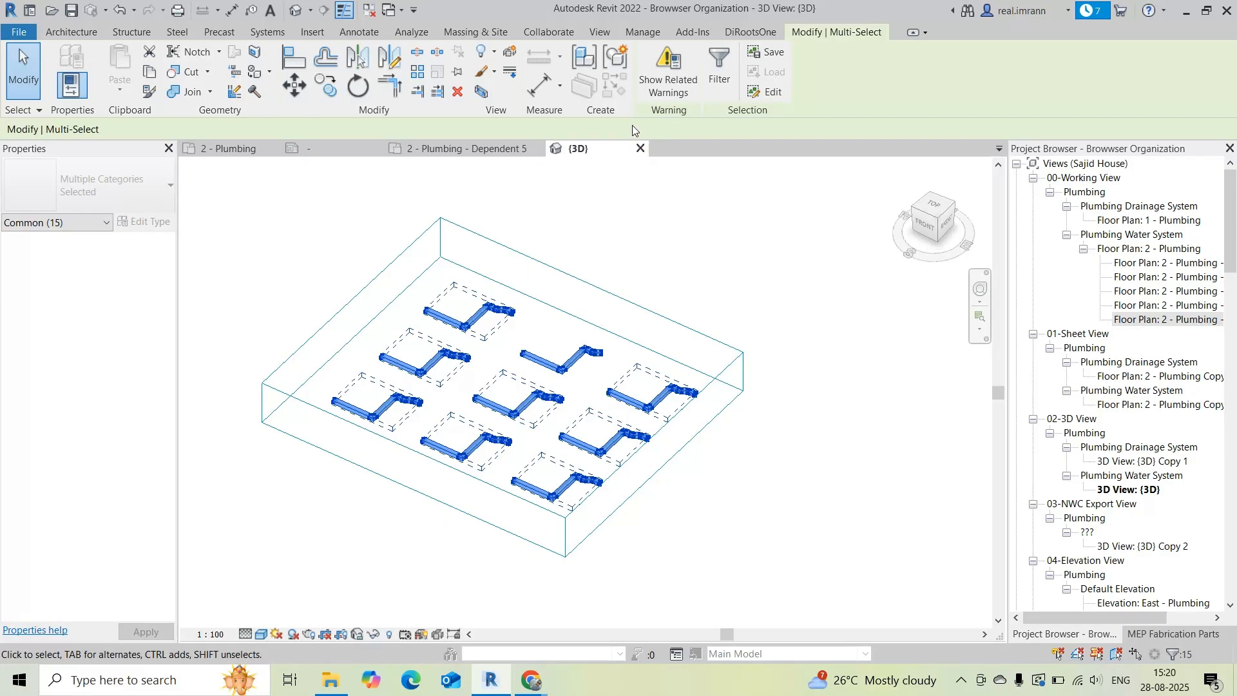
{"action": "left_click", "coordinate": [615, 56]}
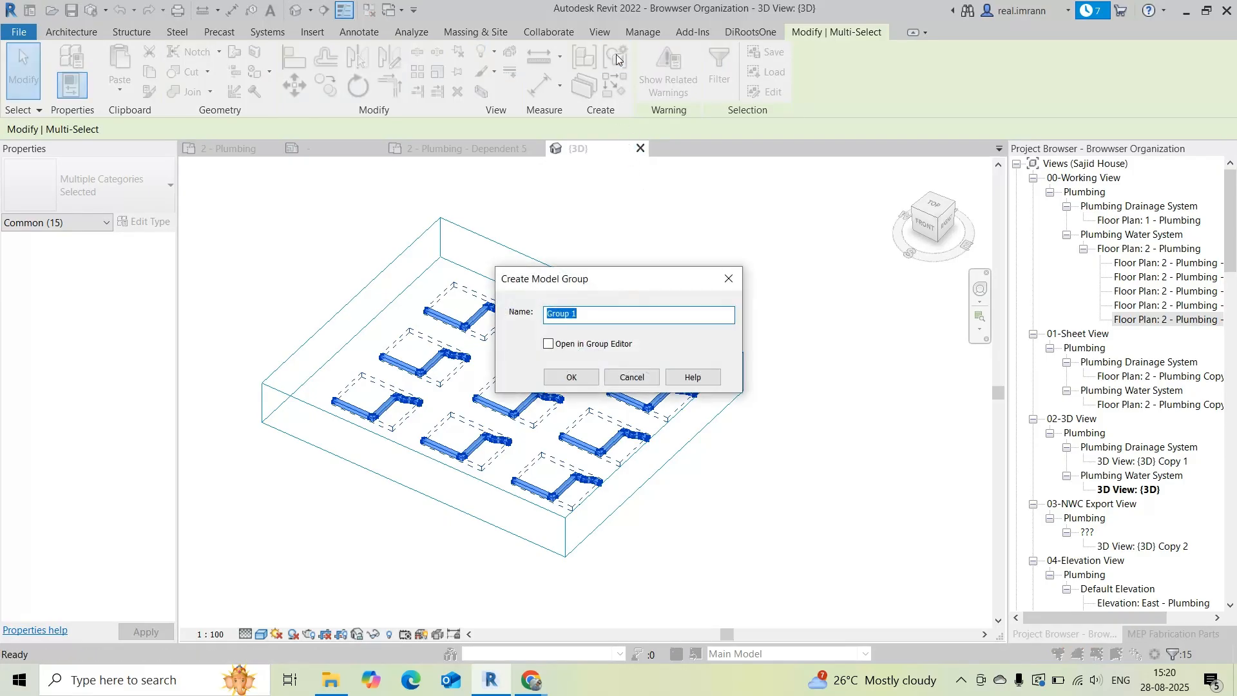
{"action": "left_click", "coordinate": [608, 315]}
{"action": "left_click_drag", "start_coordinate": [587, 313], "coordinate": [540, 312]}
{"action": "type", "text": "Existing Part"}
{"action": "left_click", "coordinate": [577, 379]}
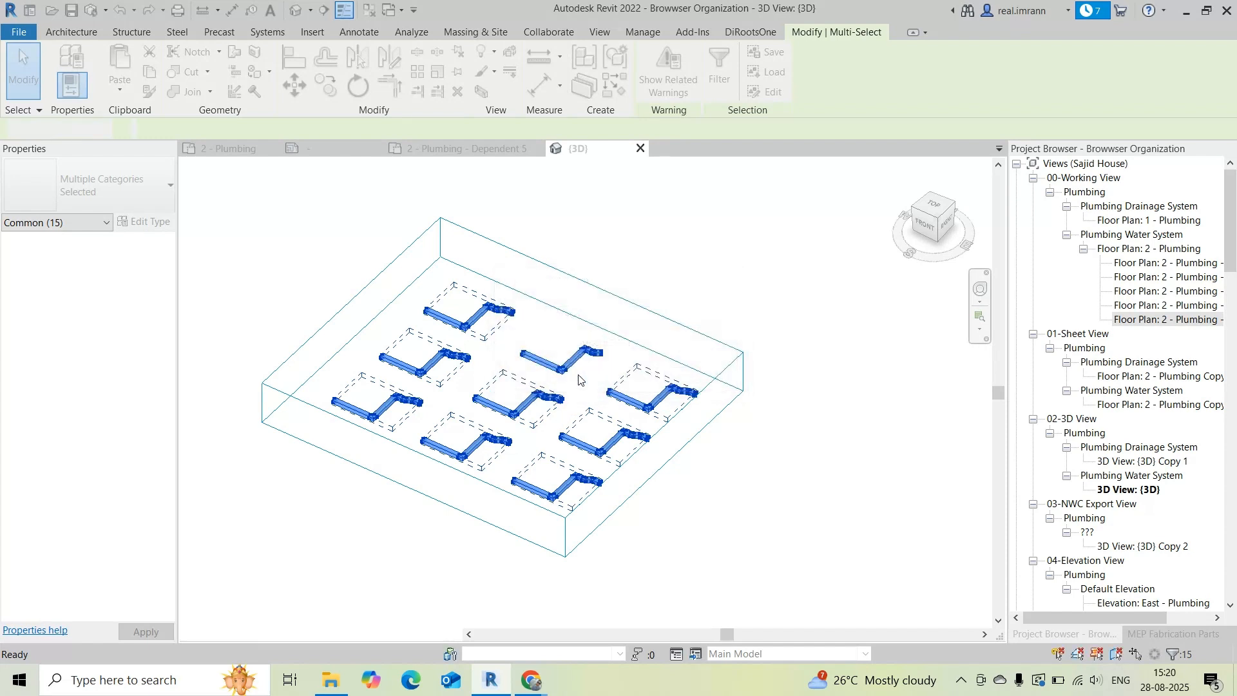
{"action": "scroll", "coordinate": [523, 398], "scroll_direction": "down", "scroll_amount": 2}
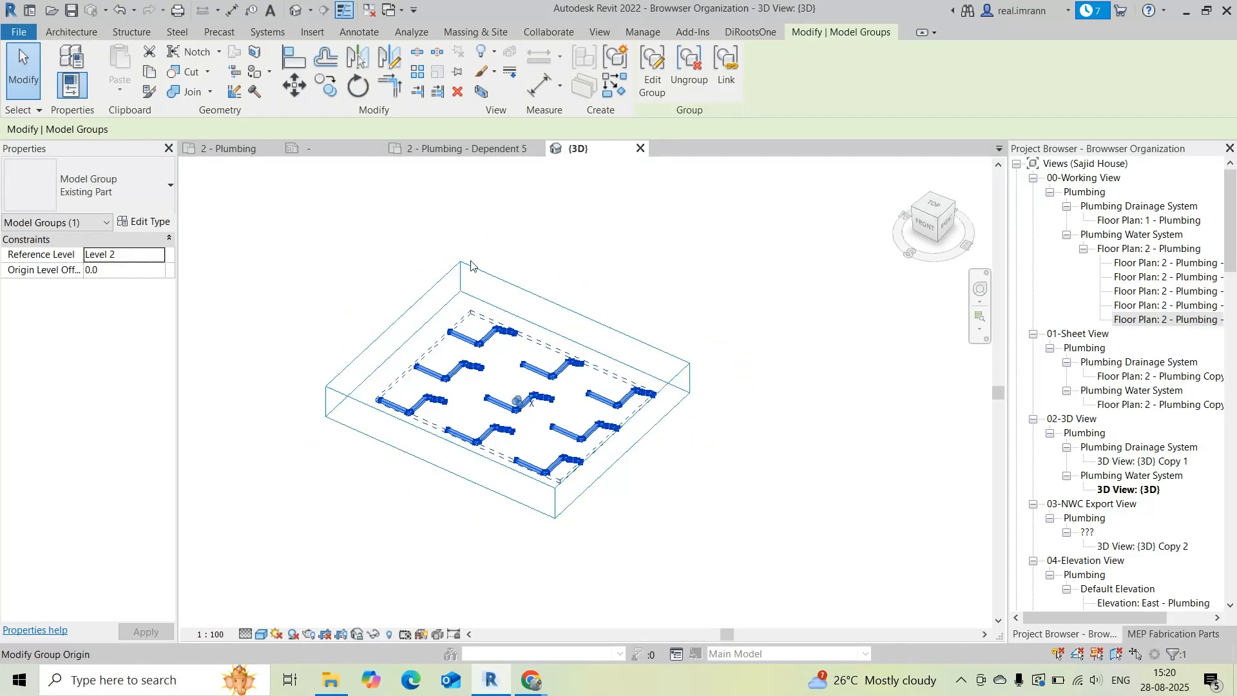
- Return to the 2 - Plumbing floor plan to check the Existing Part group against the scope boxes
{"action": "left_click", "coordinate": [233, 148]}
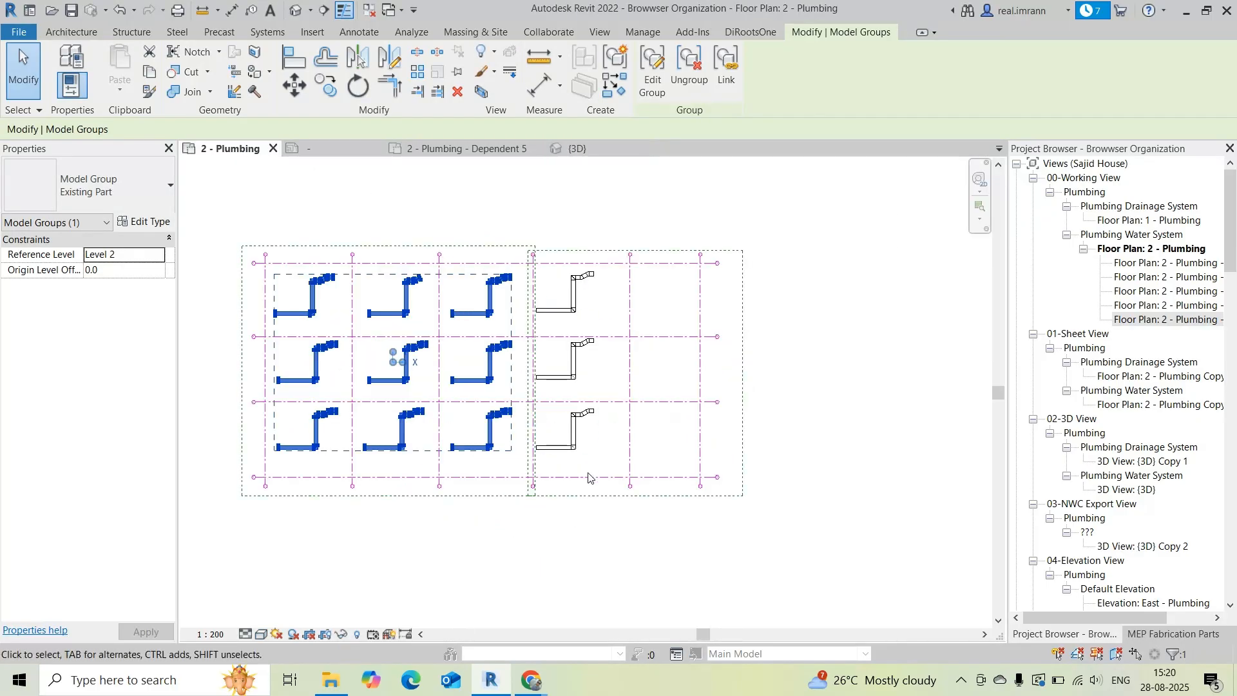
{"action": "middle_click_drag", "start_coordinate": [539, 542], "coordinate": [641, 567]}
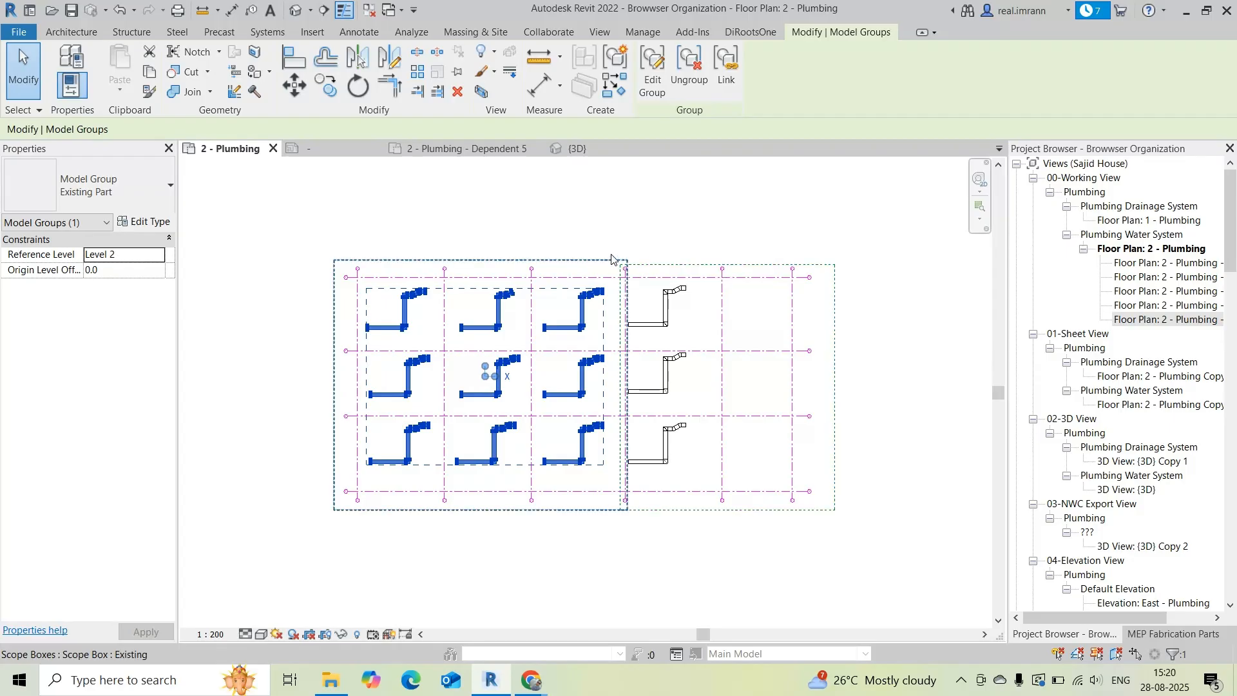
- Convert the Existing Part model group in the 3D view to a link, replacing it with a new project file
{"action": "left_click", "coordinate": [712, 275]}
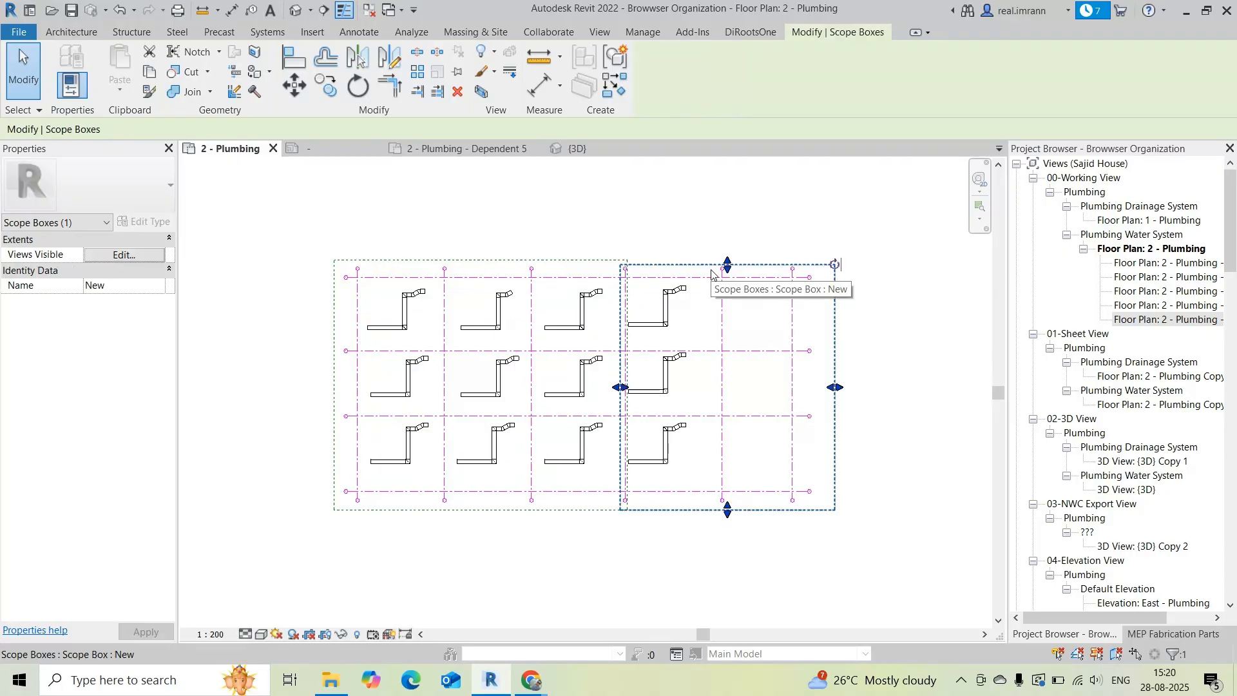
{"action": "left_click", "coordinate": [580, 149]}
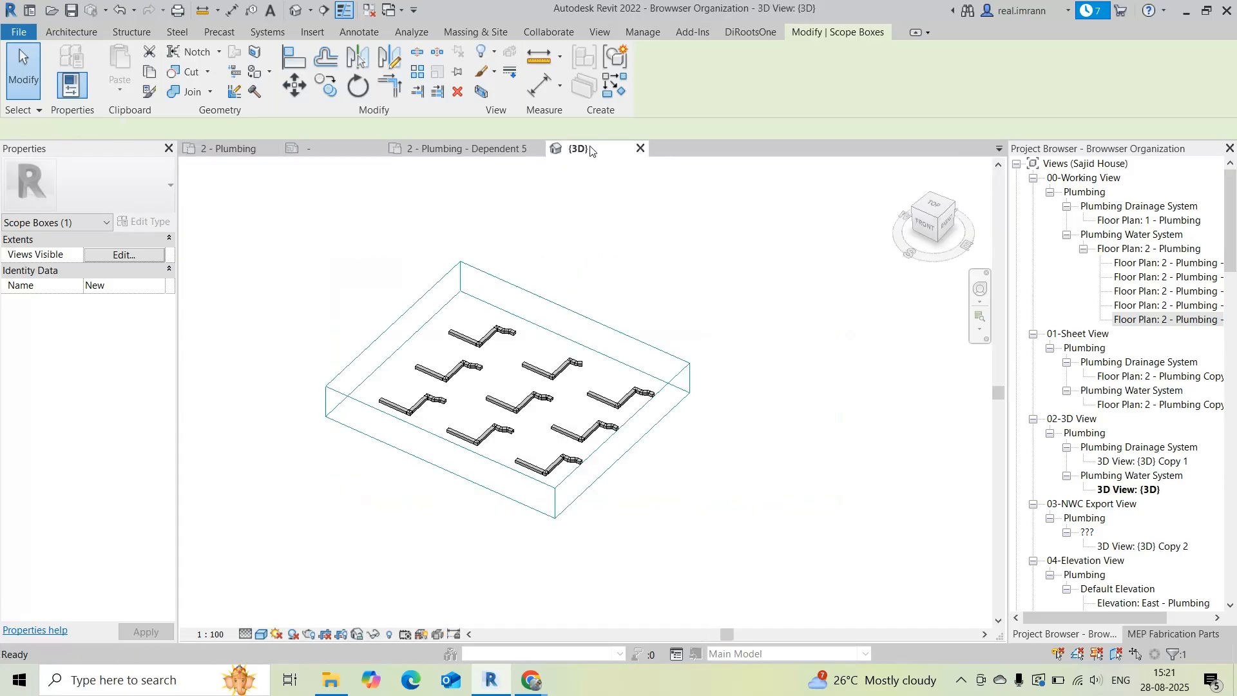
{"action": "left_click", "coordinate": [564, 412]}
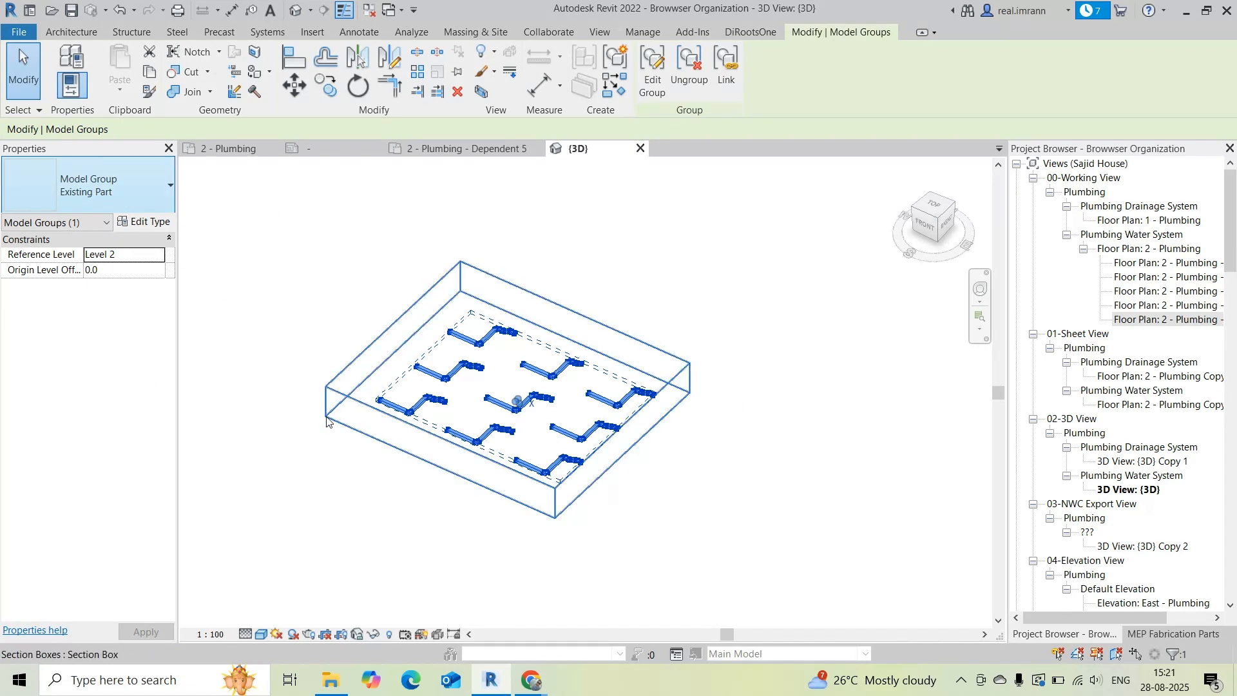
{"action": "left_click", "coordinate": [721, 75]}
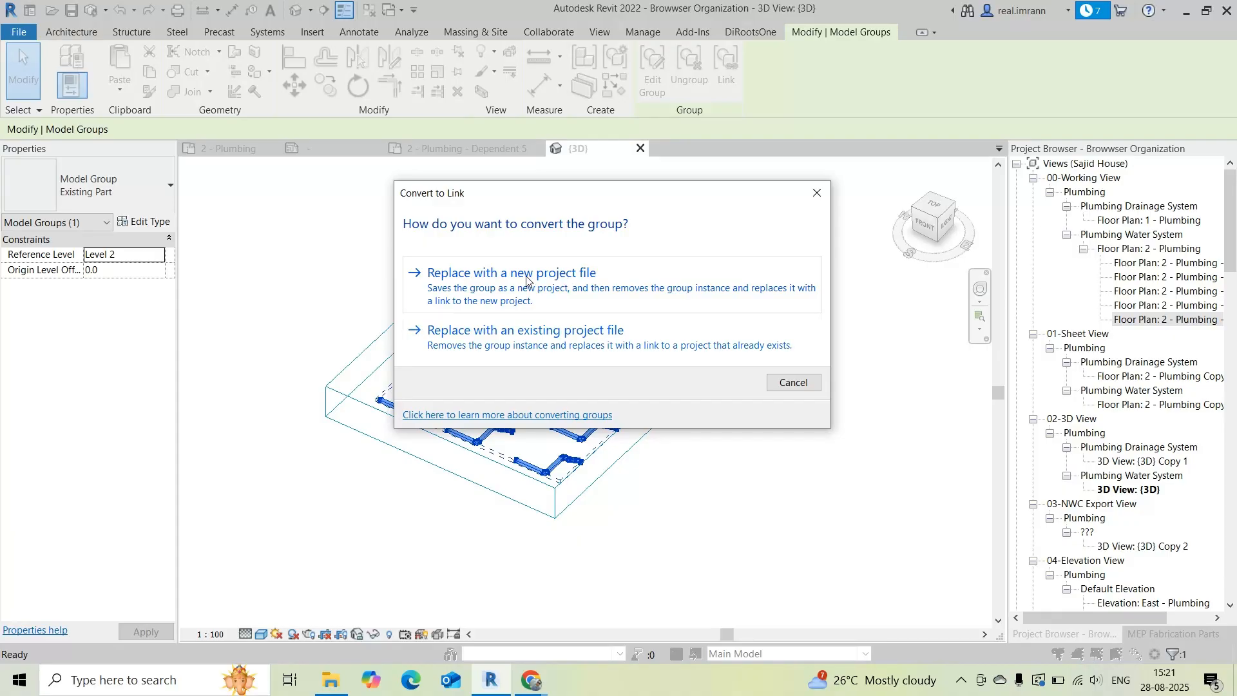
{"action": "left_click", "coordinate": [468, 274]}
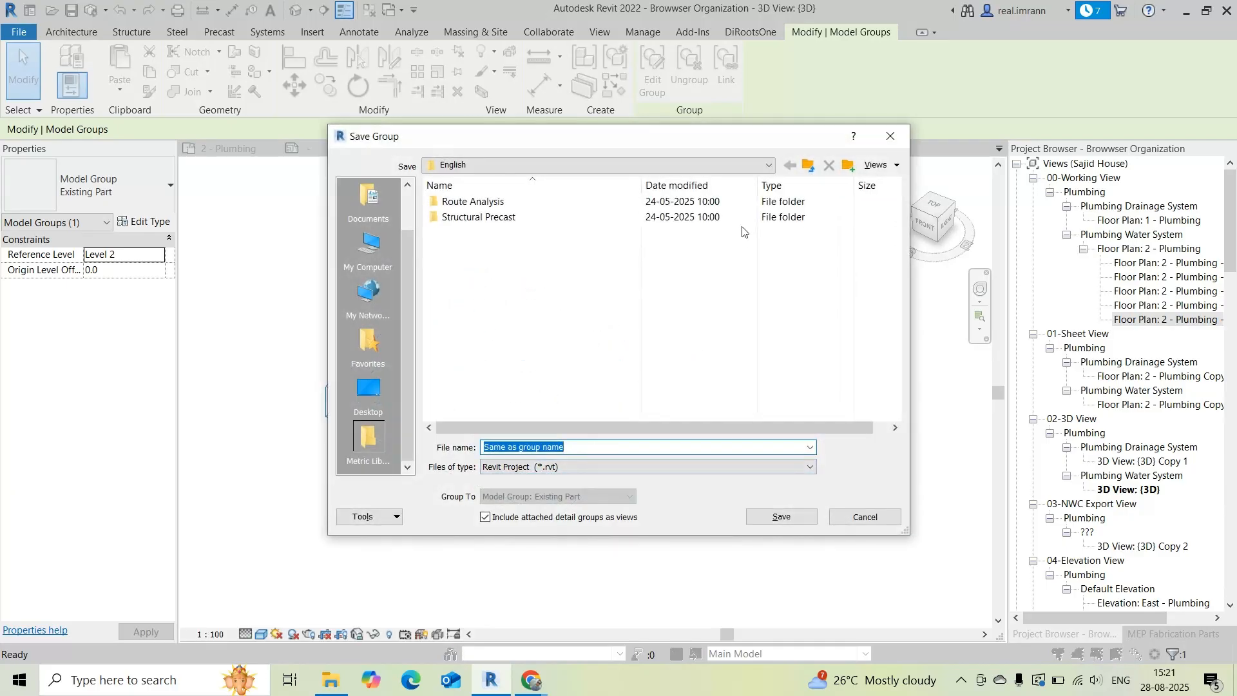
- Save the group as a Revit project named Existing Model on New Volume (G:)
{"action": "left_click", "coordinate": [657, 165]}
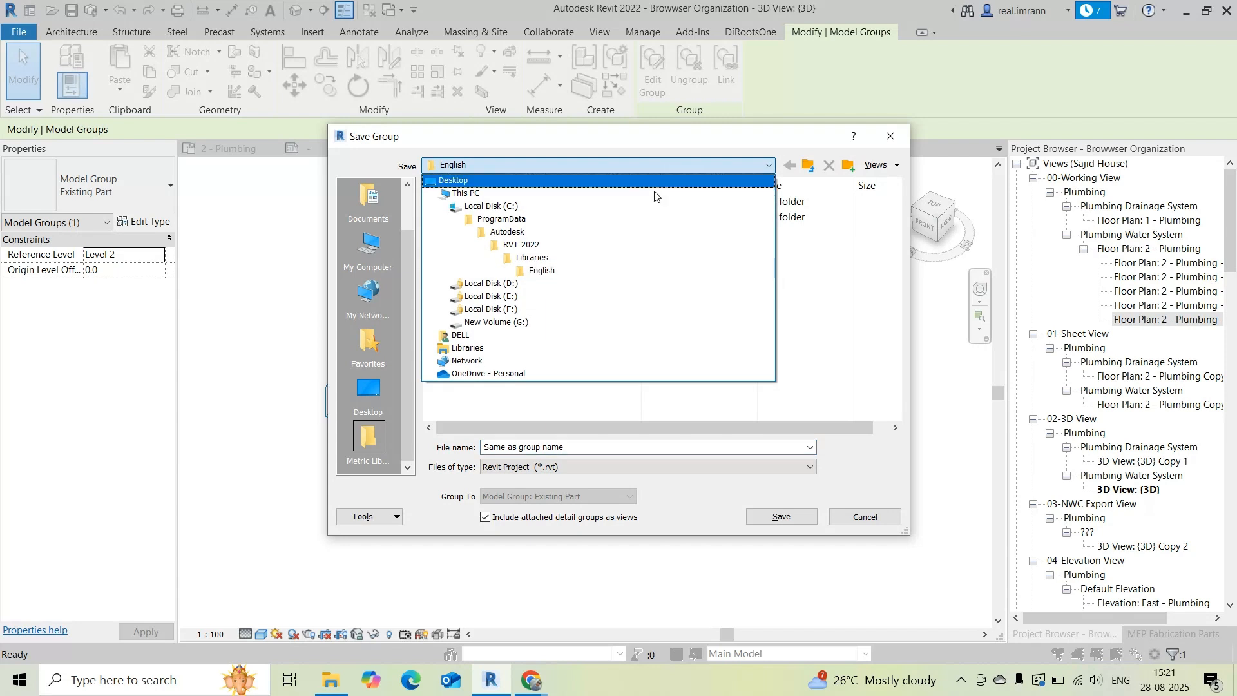
{"action": "left_click", "coordinate": [562, 324]}
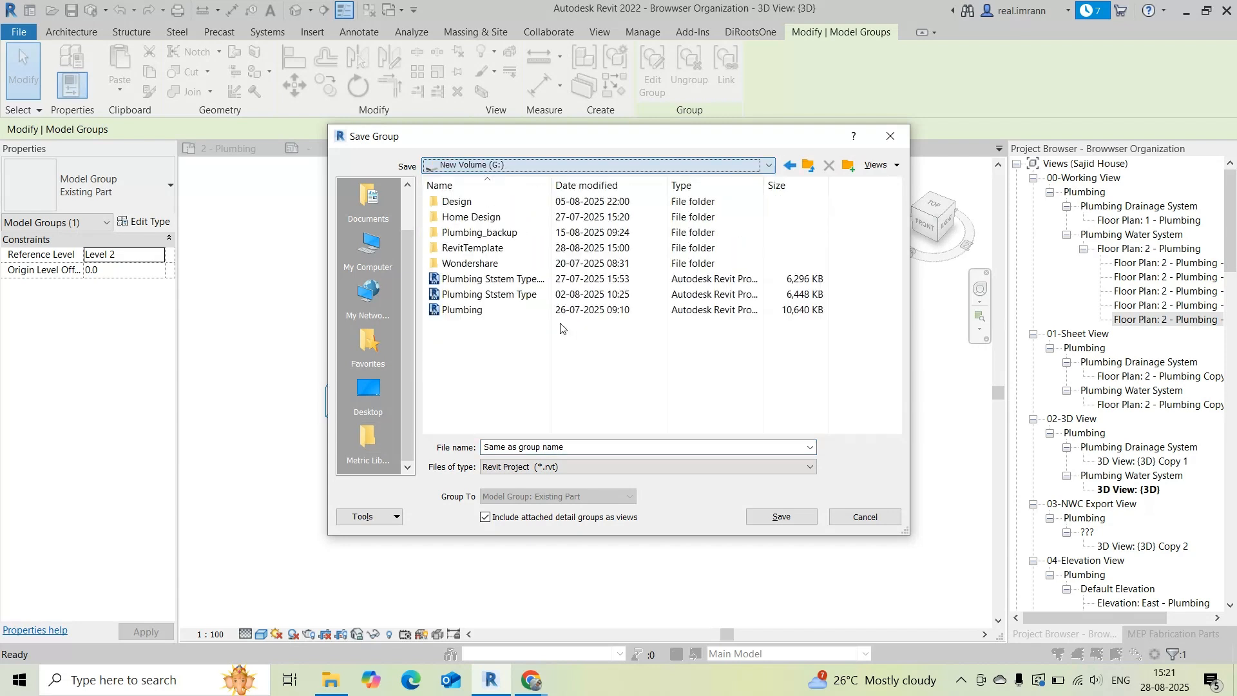
{"action": "left_click", "coordinate": [522, 382]}
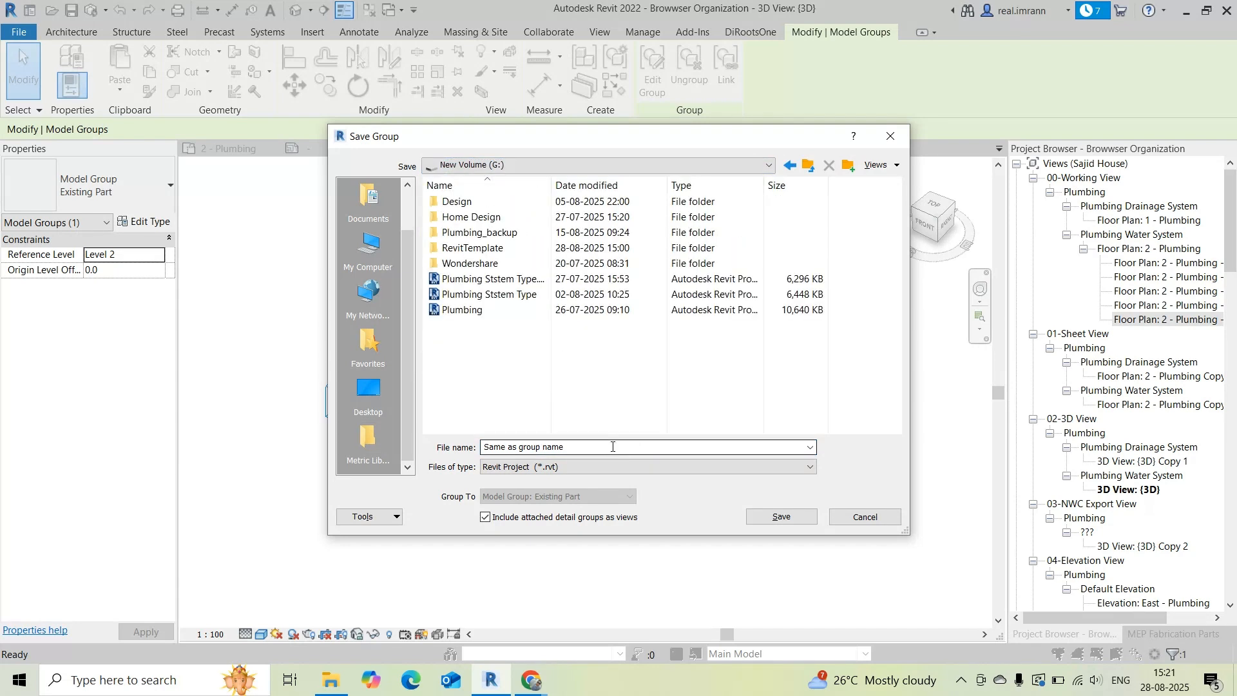
{"action": "left_click", "coordinate": [592, 444]}
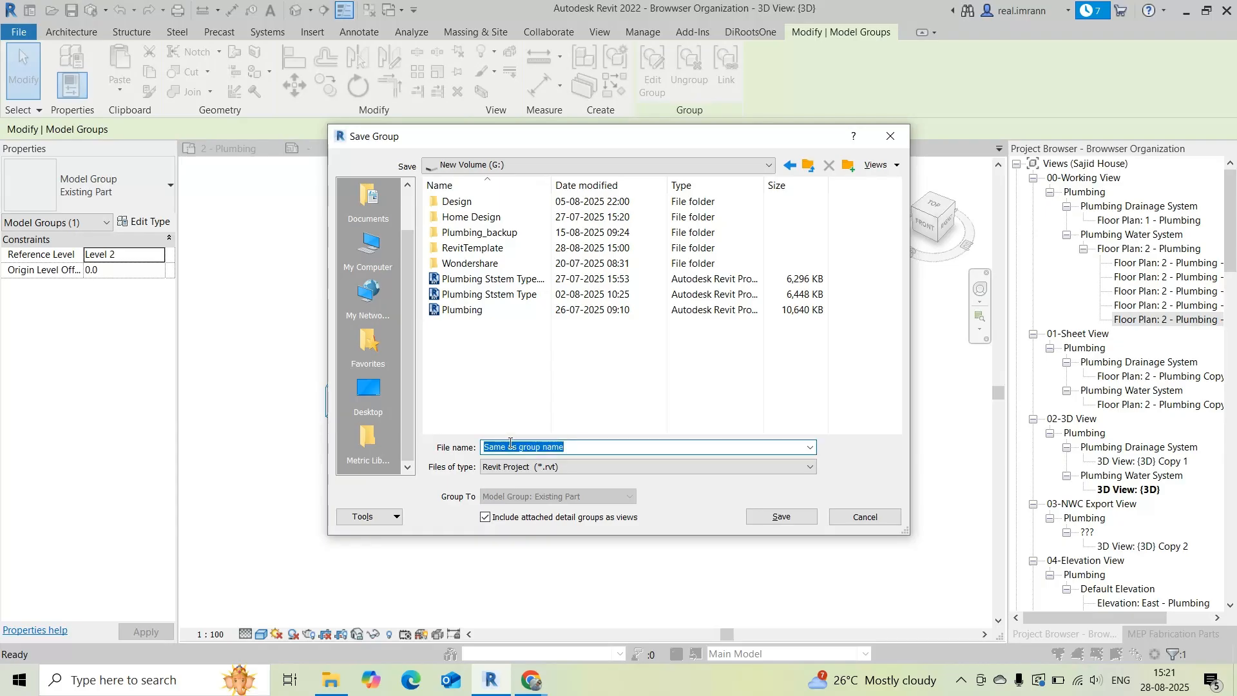
{"action": "type", "text": "Existing Model"}
{"action": "left_click", "coordinate": [783, 517]}
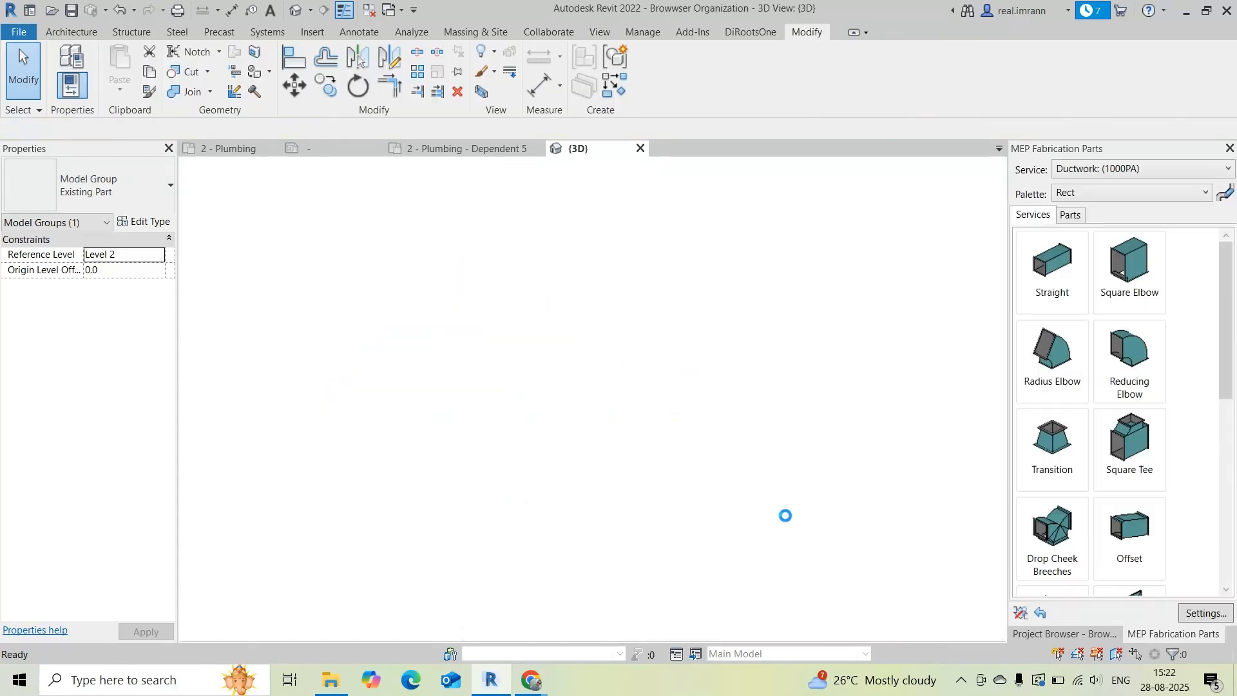
{"action": "left_click", "coordinate": [736, 488]}
- Inspect the linked ducts in 3D and the duct groups inside the New scope box on the 2 - Plumbing floor plan
{"action": "scroll", "coordinate": [638, 415], "scroll_direction": "up", "scroll_amount": 5}
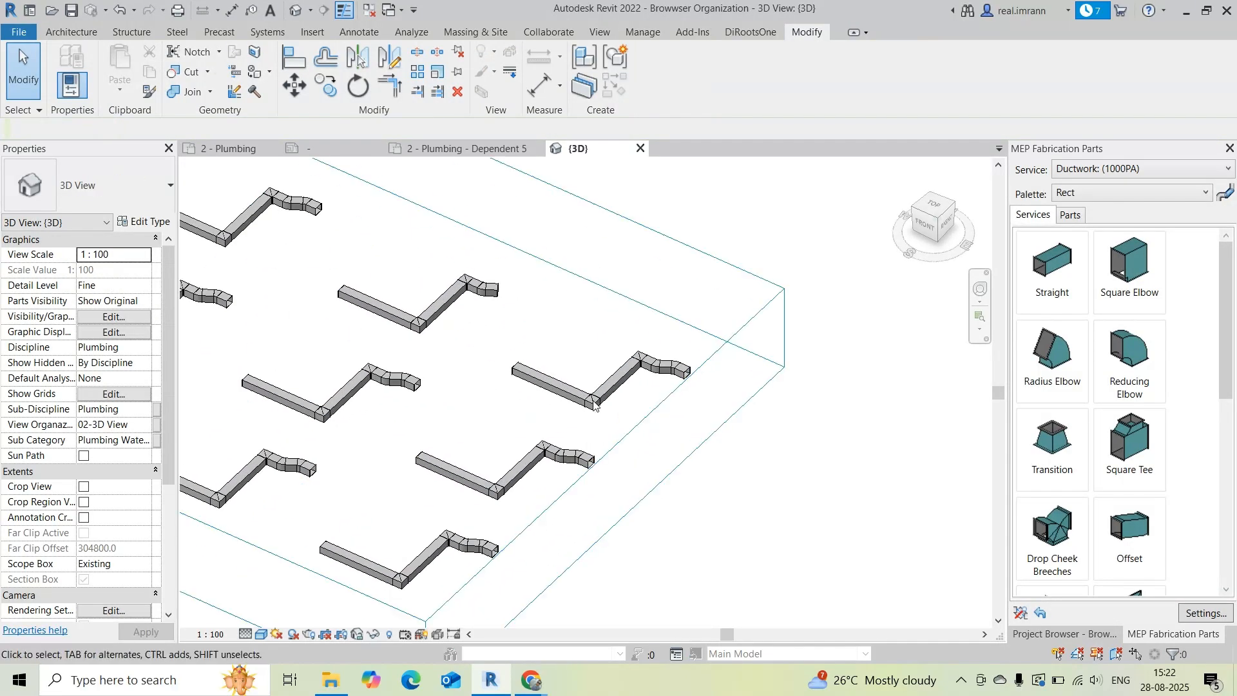
{"action": "scroll", "coordinate": [636, 418], "scroll_direction": "up", "scroll_amount": 4}
{"action": "scroll", "coordinate": [620, 426], "scroll_direction": "down", "scroll_amount": 10}
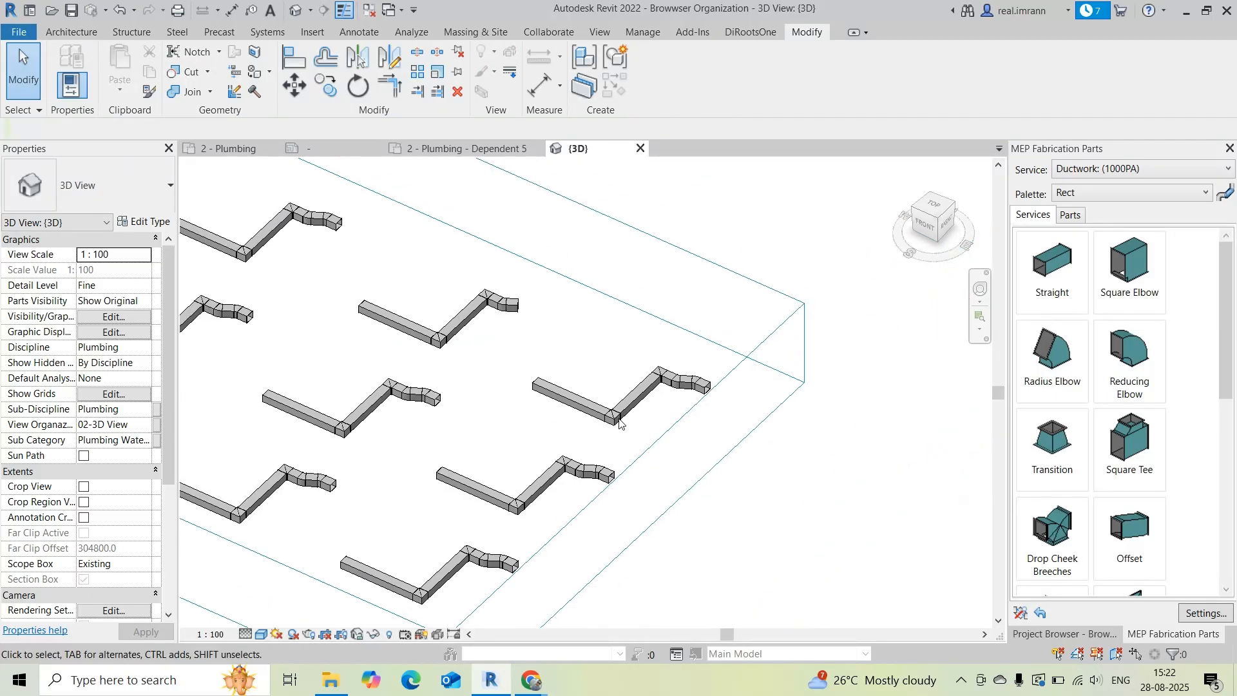
{"action": "left_click", "coordinate": [244, 149]}
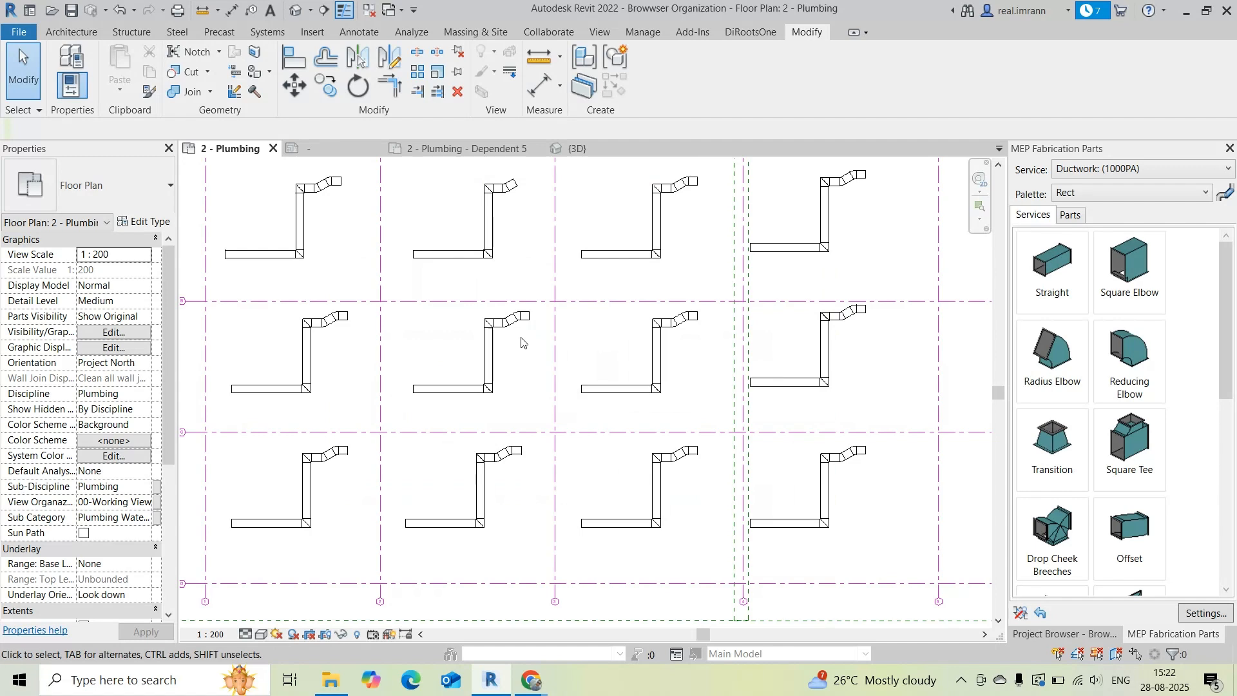
{"action": "scroll", "coordinate": [461, 407], "scroll_direction": "down", "scroll_amount": 3}
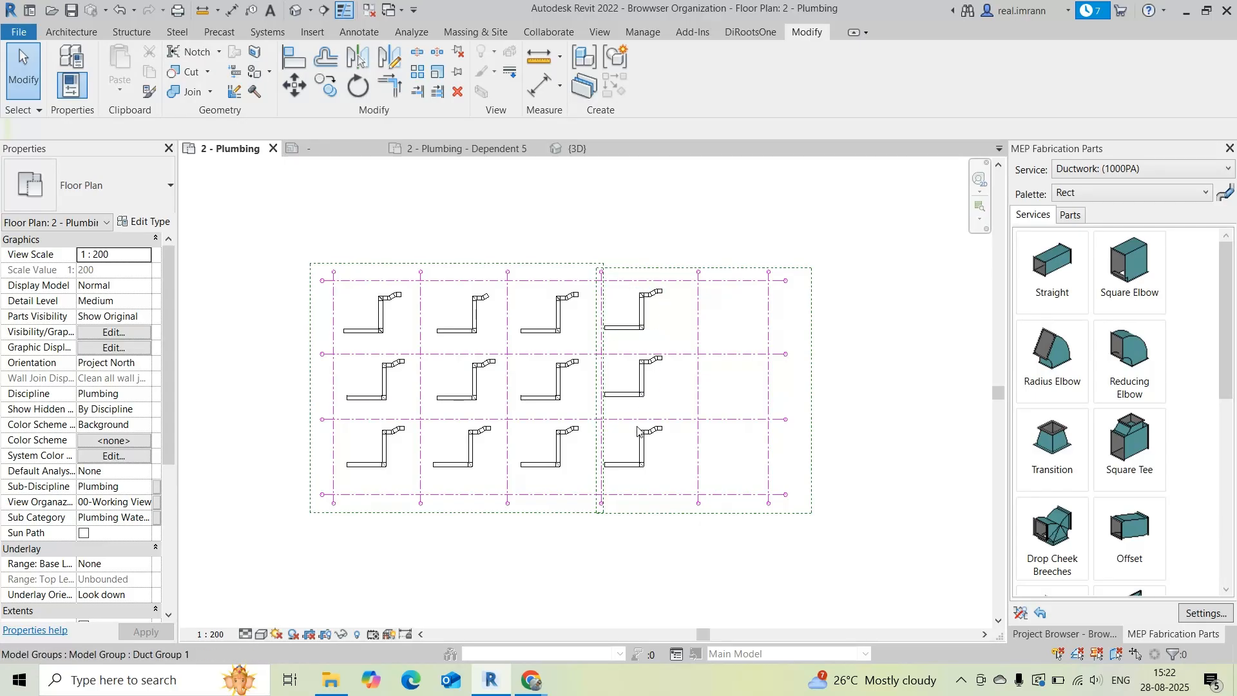
{"action": "scroll", "coordinate": [831, 437], "scroll_direction": "up", "scroll_amount": 3}
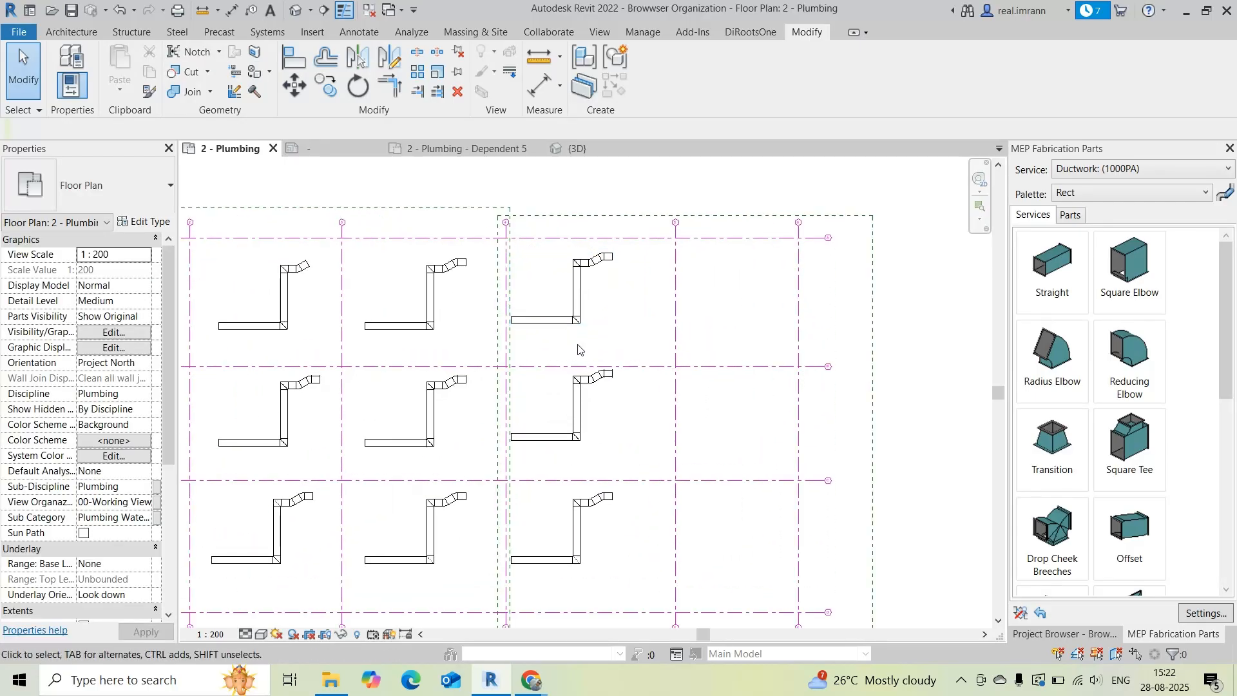
{"action": "scroll", "coordinate": [578, 349], "scroll_direction": "down", "scroll_amount": 1}
{"action": "left_click_drag", "start_coordinate": [503, 197], "coordinate": [912, 628]}
{"action": "left_click_drag", "start_coordinate": [912, 628], "coordinate": [911, 628]}
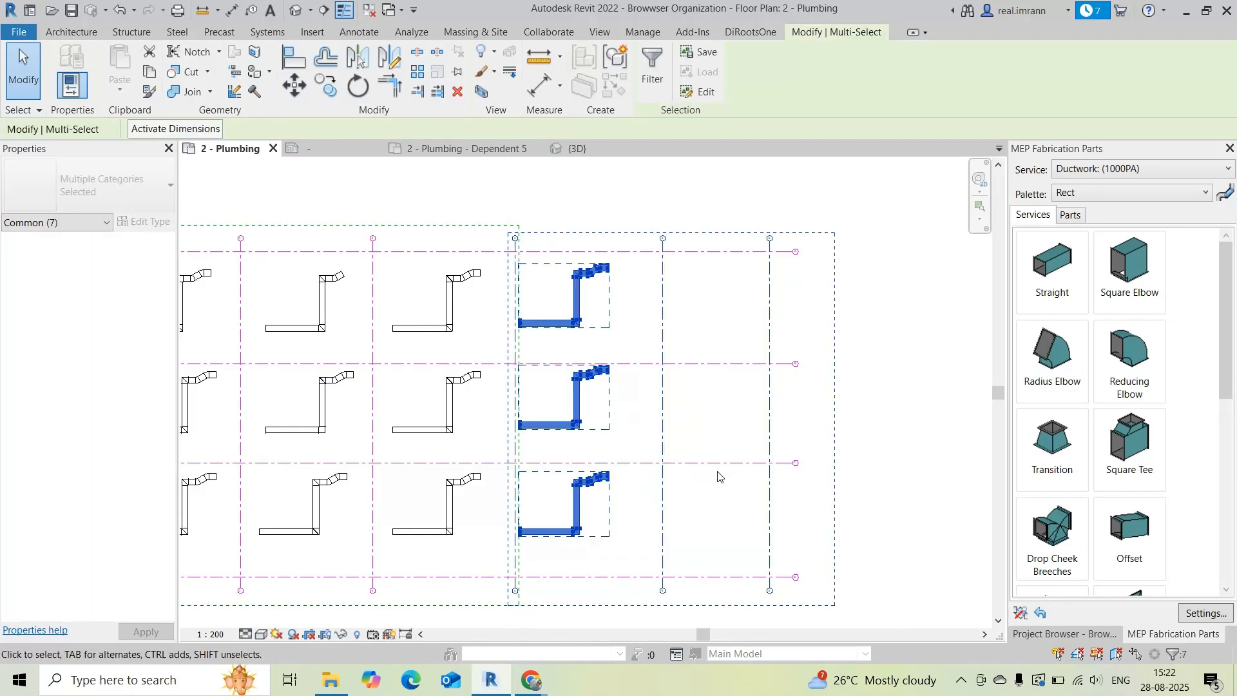
{"action": "scroll", "coordinate": [711, 506], "scroll_direction": "down", "scroll_amount": 1}
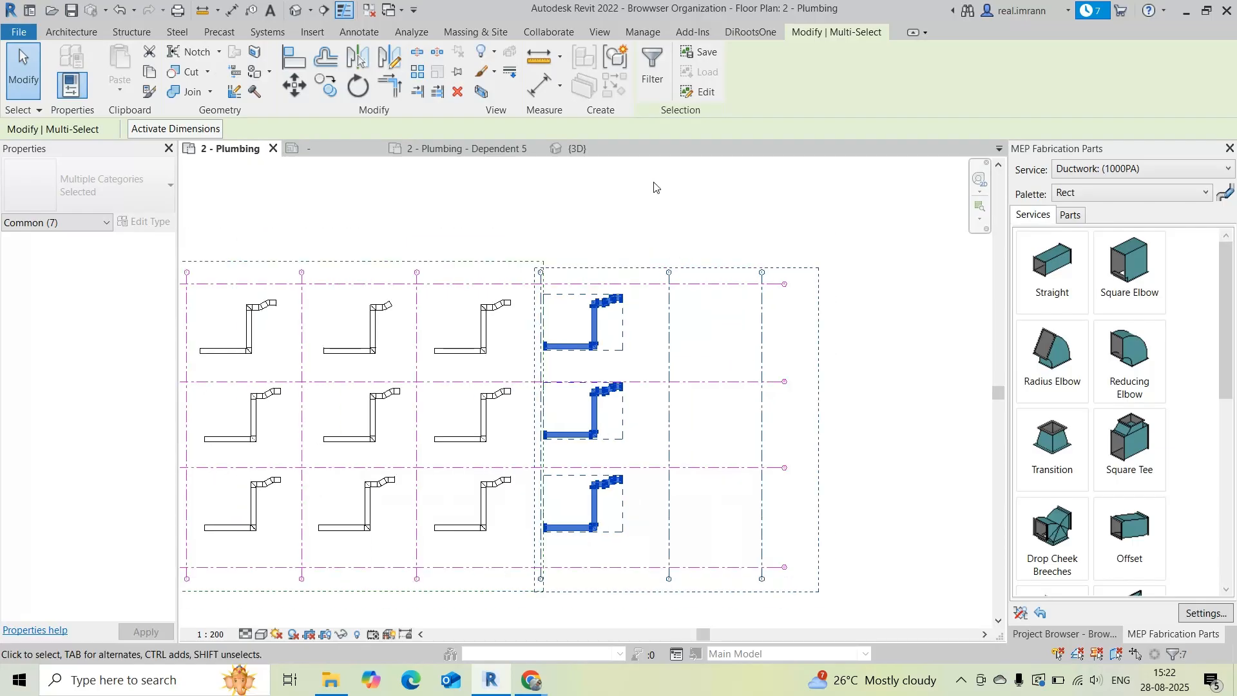
- Set the 3D view's Scope Box to New
{"action": "left_click", "coordinate": [585, 150]}
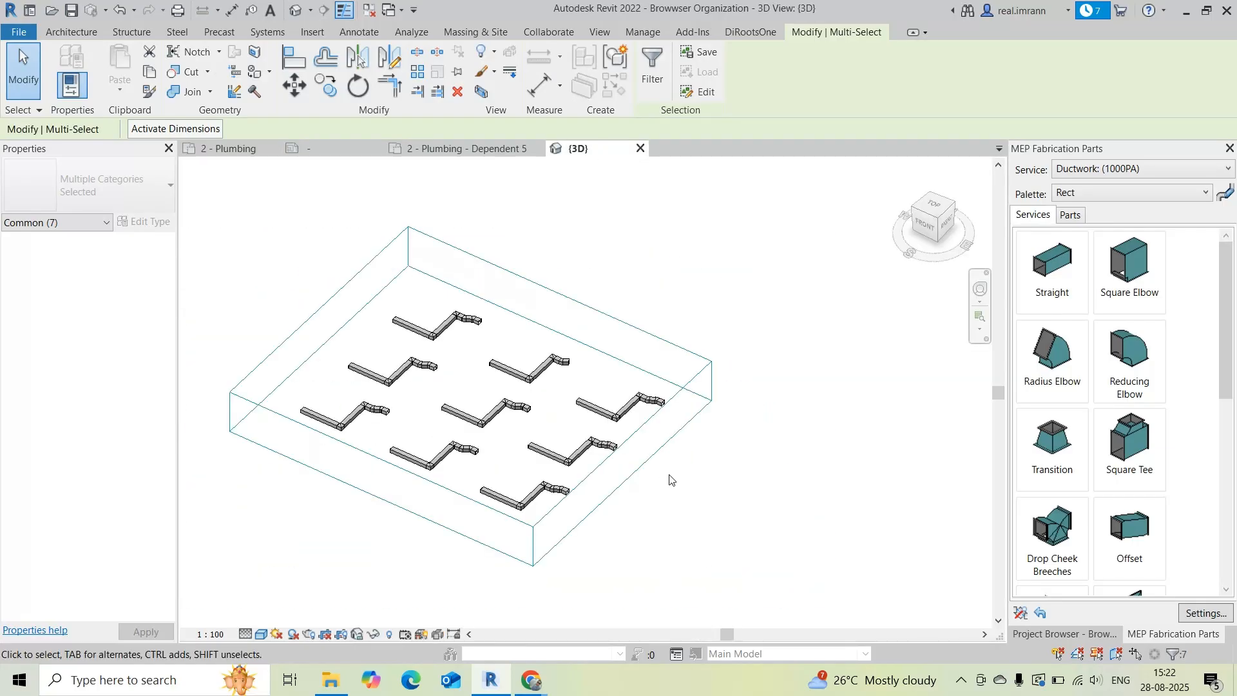
{"action": "left_click", "coordinate": [286, 370]}
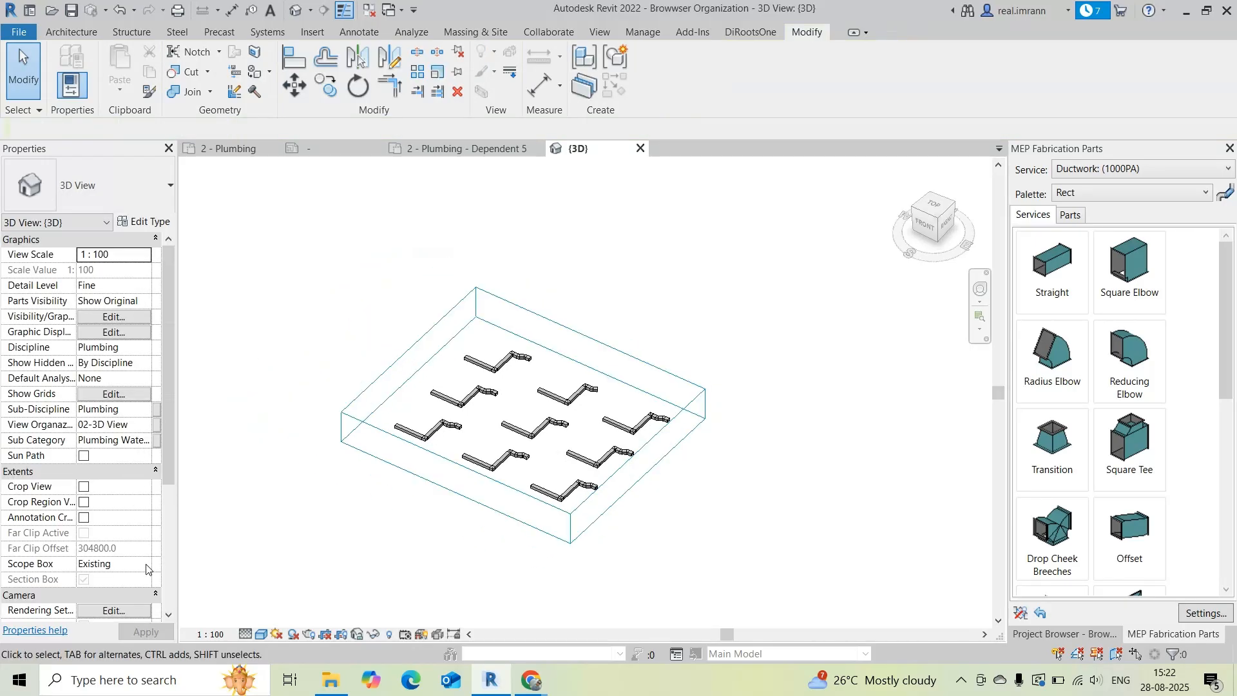
{"action": "left_click", "coordinate": [147, 568]}
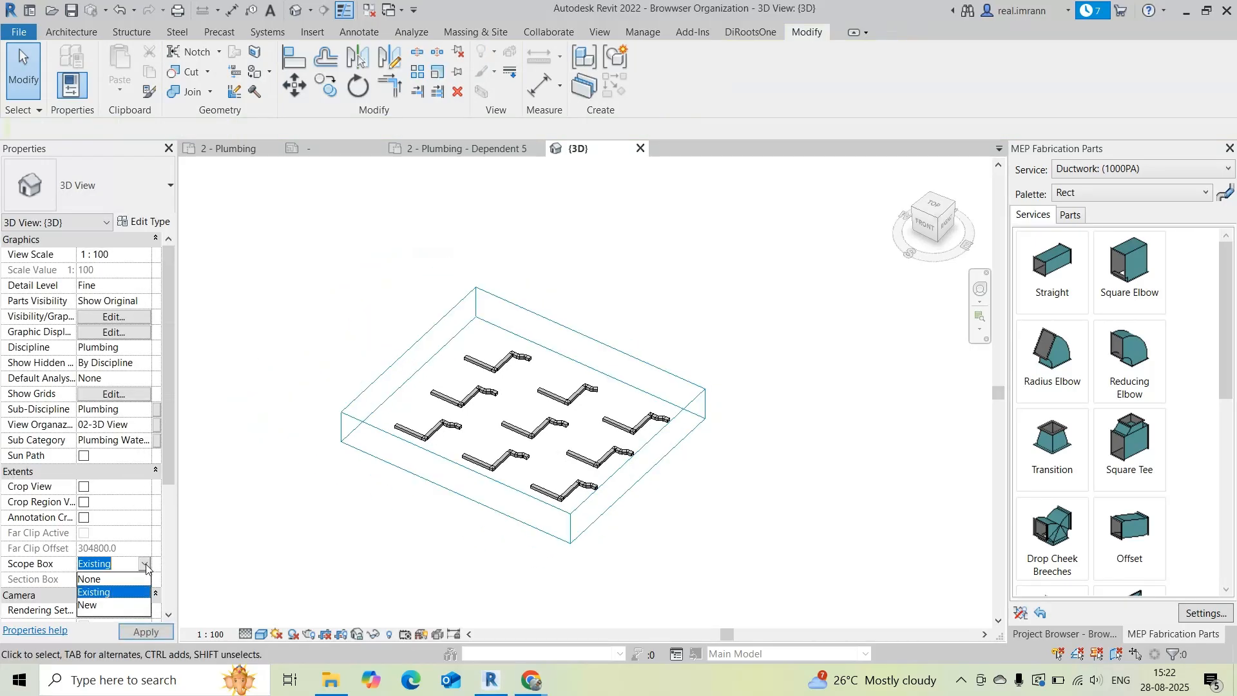
{"action": "left_click", "coordinate": [96, 606]}
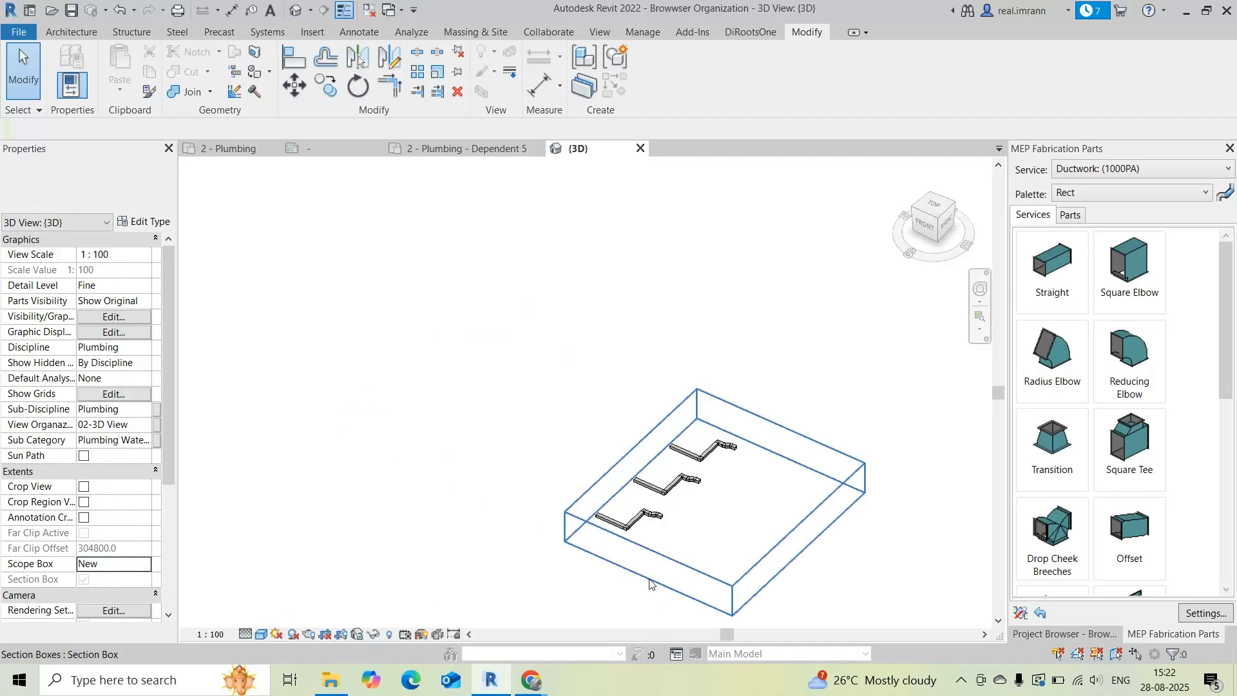
- Select the duct groups inside the New area to check that they can be linked, and clear the selection
{"action": "left_click_drag", "start_coordinate": [408, 271], "coordinate": [677, 520]}
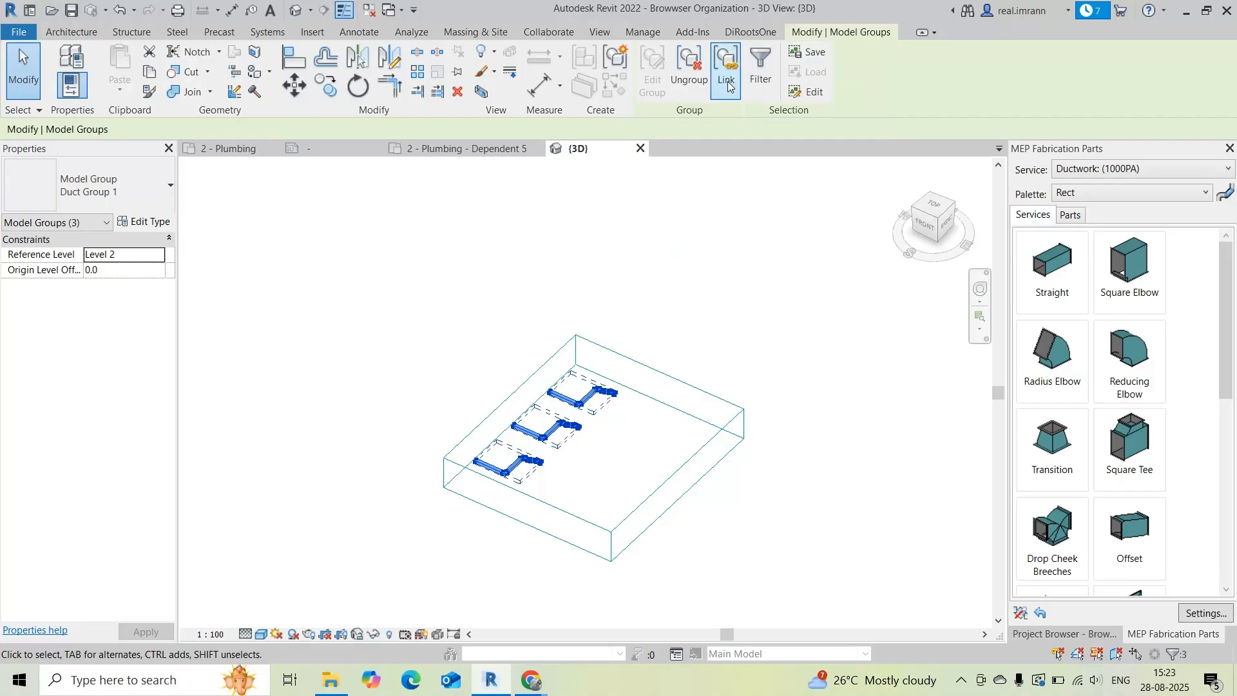
{"action": "left_click", "coordinate": [750, 332]}
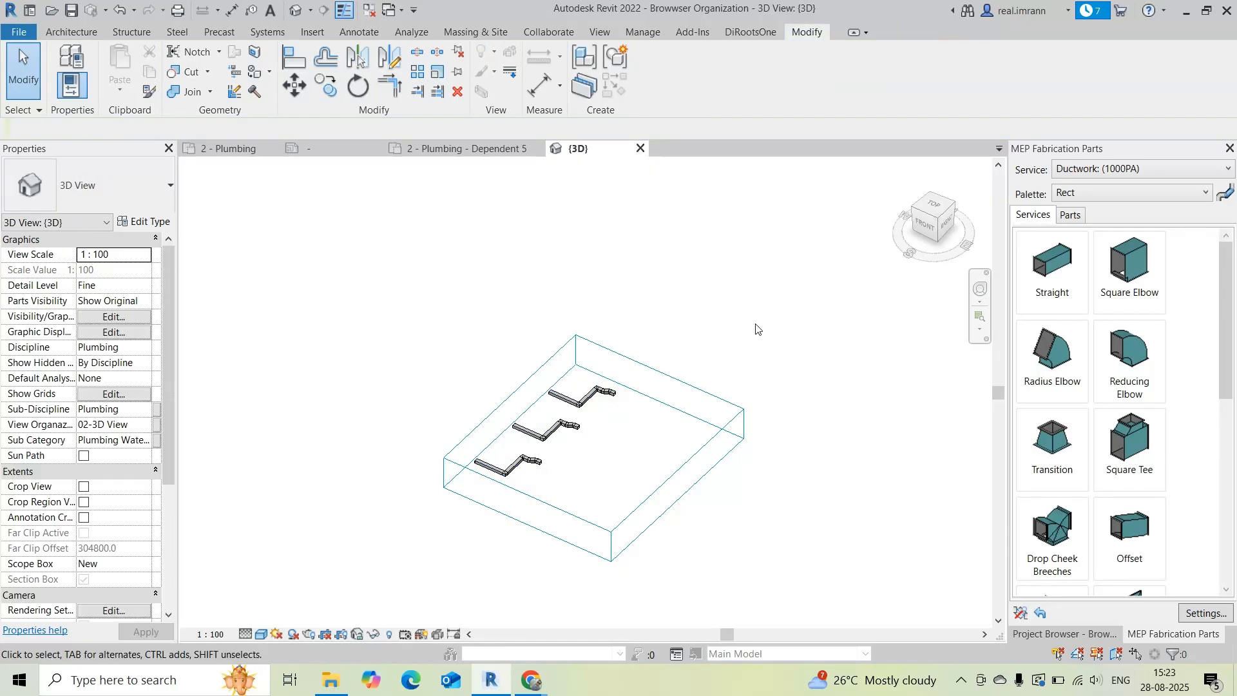
{"action": "scroll", "coordinate": [393, 356], "scroll_direction": "down", "scroll_amount": 2}
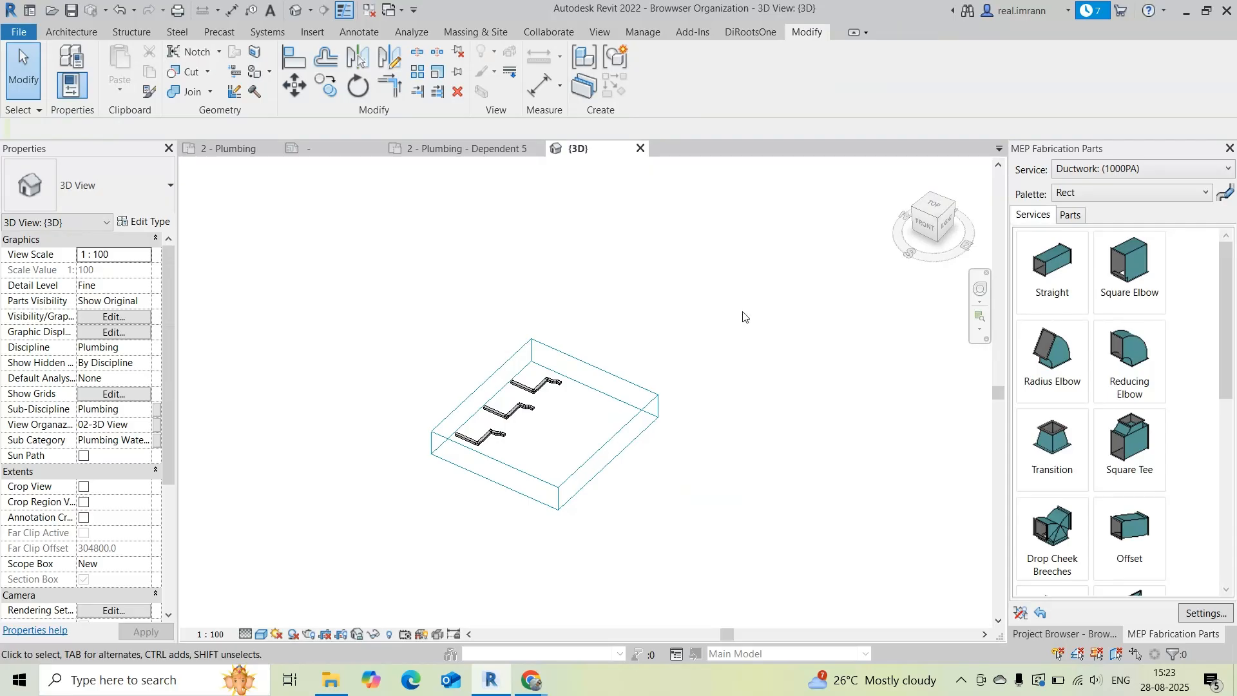
{"action": "scroll", "coordinate": [421, 423], "scroll_direction": "down", "scroll_amount": 2}
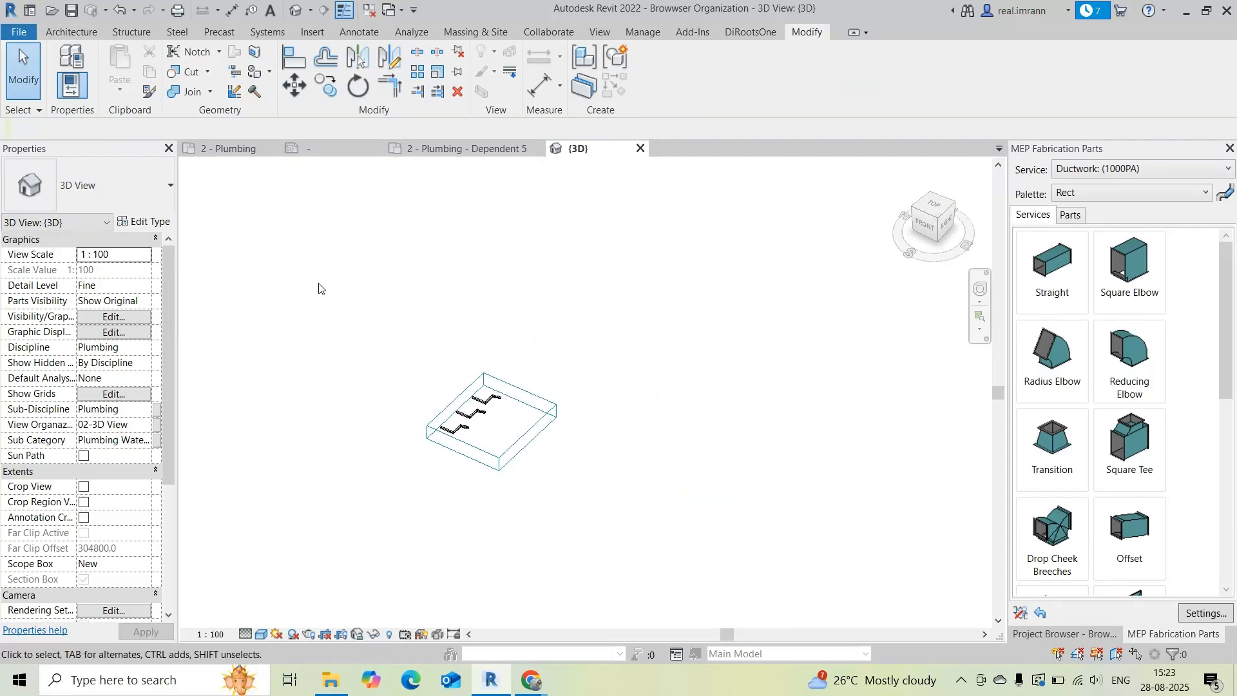
- Open the Existing Model project from New Volume (G:), accepting the unloading of its link, and inspect its ducts in 3D
{"action": "left_click", "coordinate": [29, 10]}
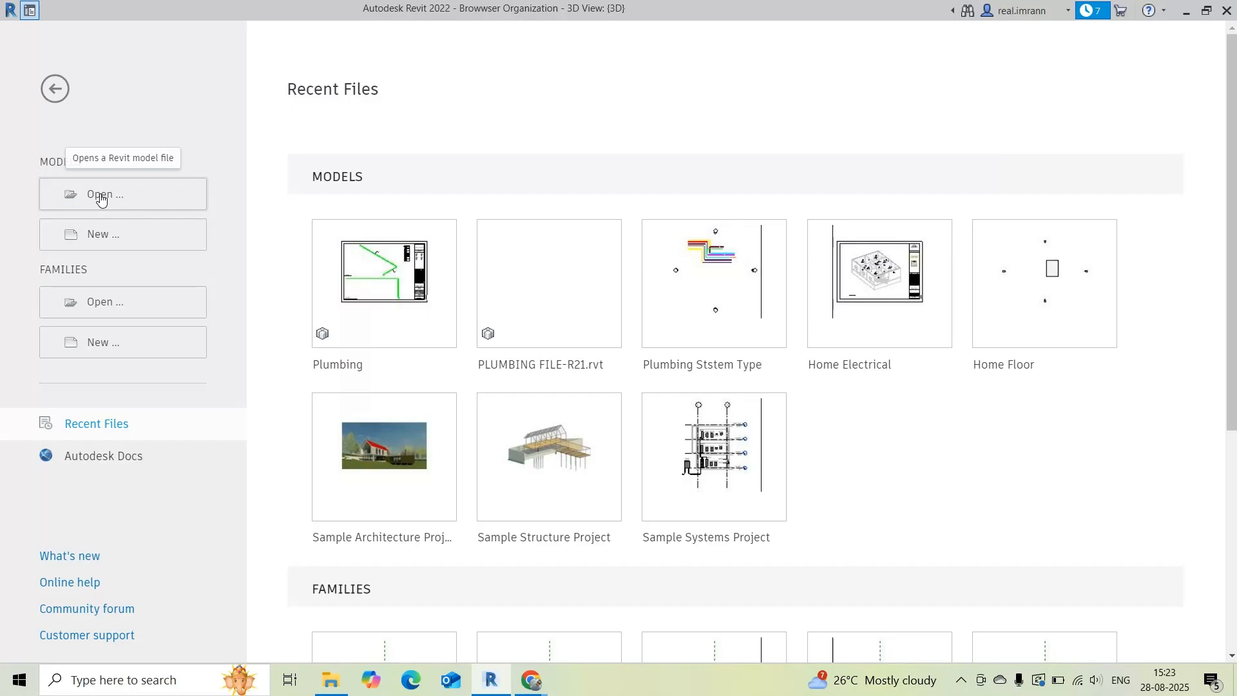
{"action": "left_click", "coordinate": [102, 198]}
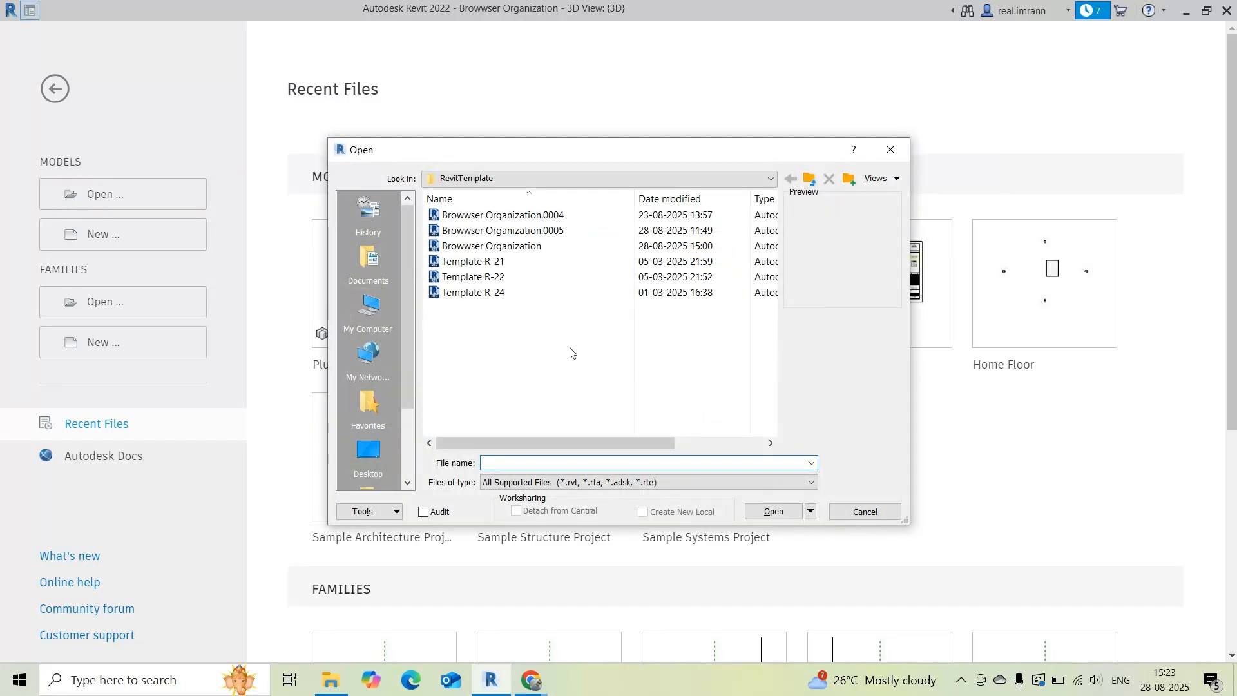
{"action": "left_click", "coordinate": [513, 180]}
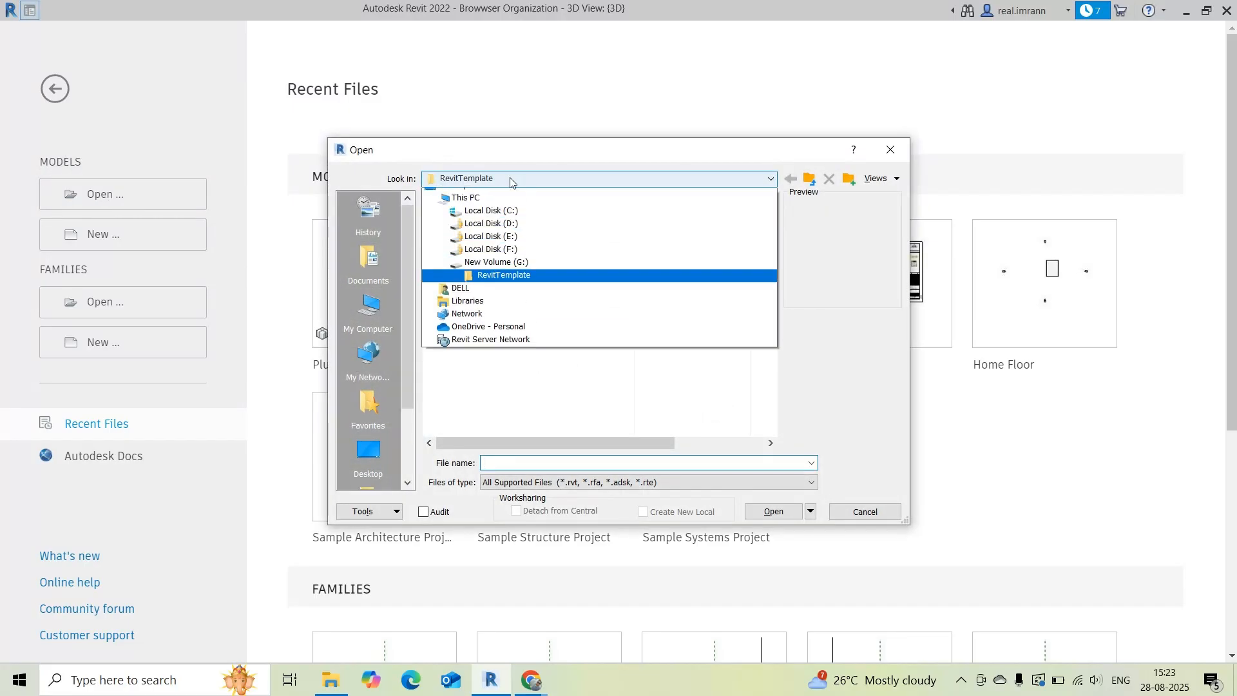
{"action": "left_click", "coordinate": [531, 271]}
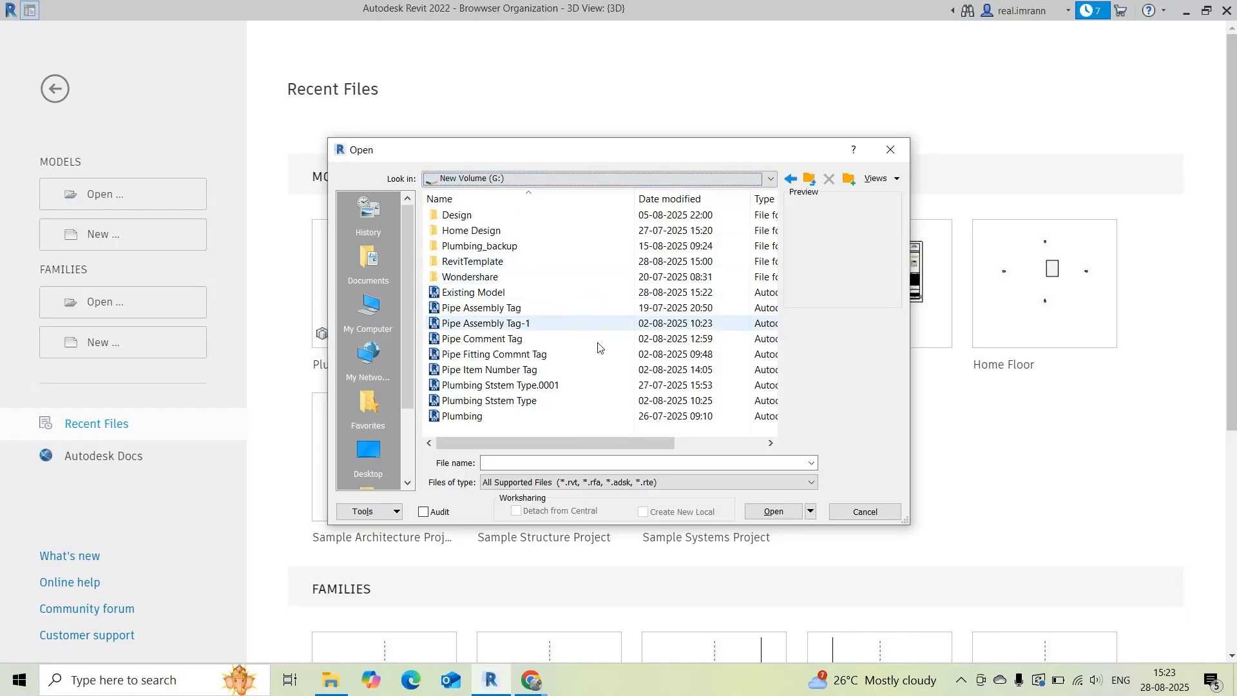
{"action": "left_click", "coordinate": [477, 292]}
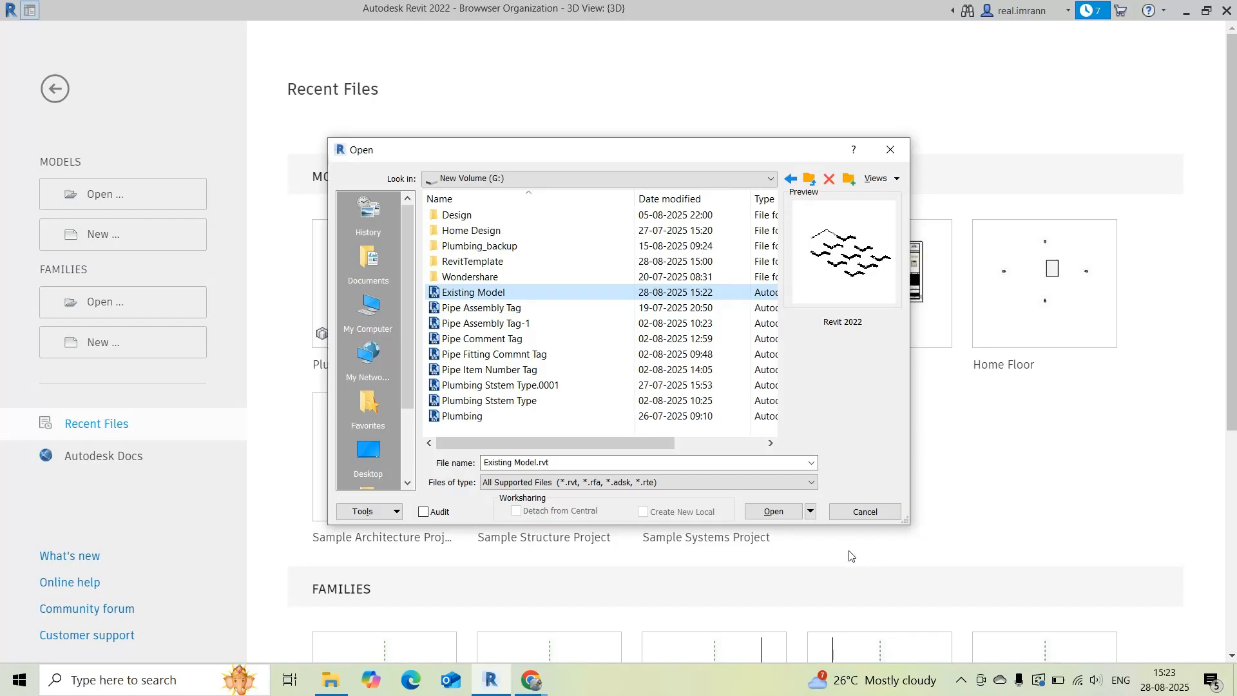
{"action": "left_click", "coordinate": [774, 512]}
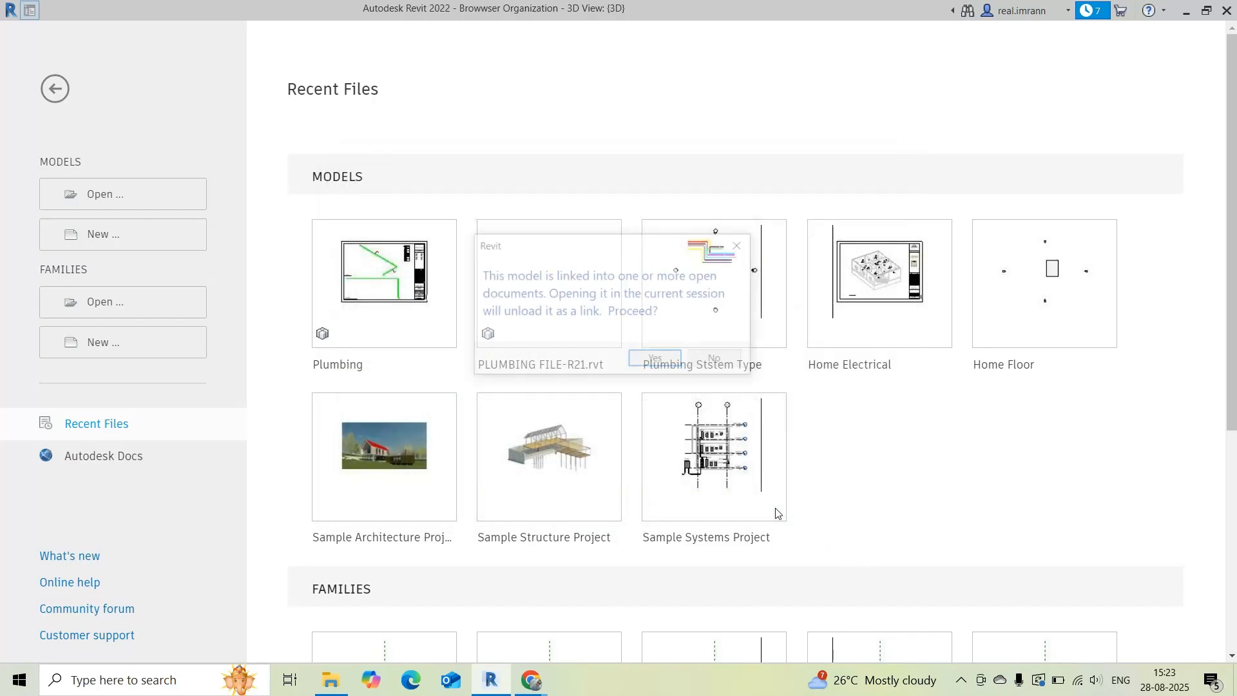
{"action": "left_click", "coordinate": [655, 358]}
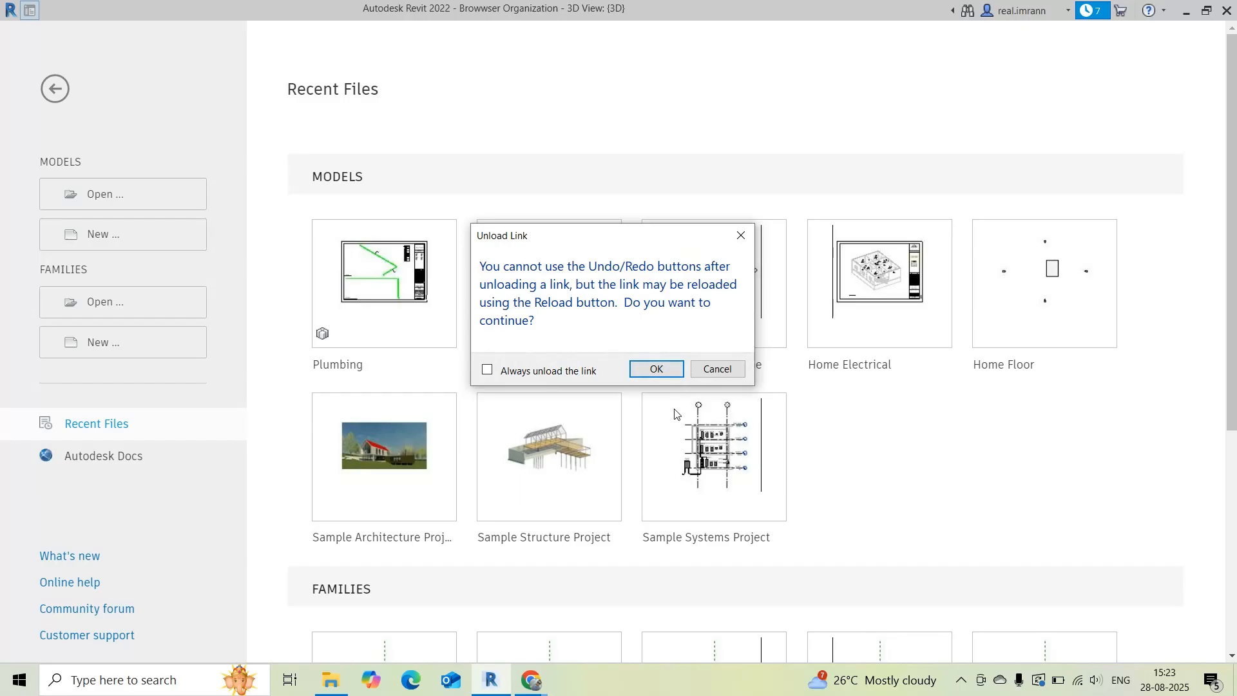
{"action": "left_click", "coordinate": [657, 369]}
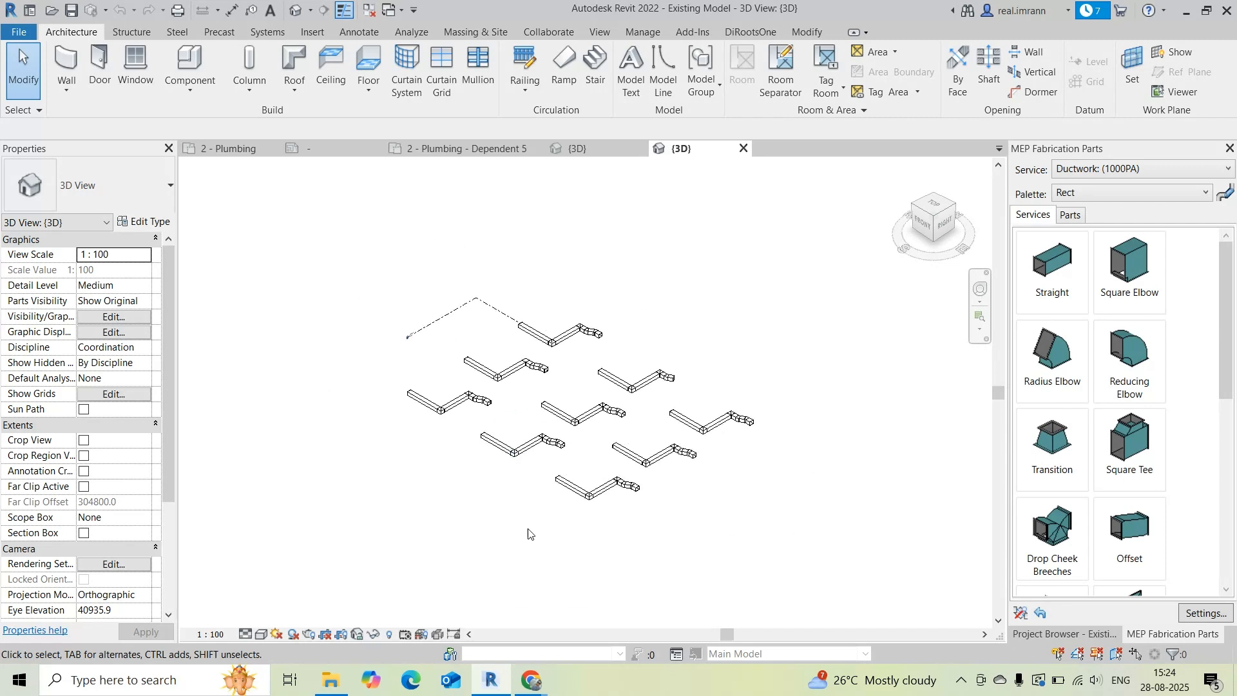
{"action": "scroll", "coordinate": [578, 472], "scroll_direction": "up", "scroll_amount": 1}
{"action": "middle_click_drag", "start_coordinate": [556, 541], "coordinate": [467, 496], "text": "shift"}
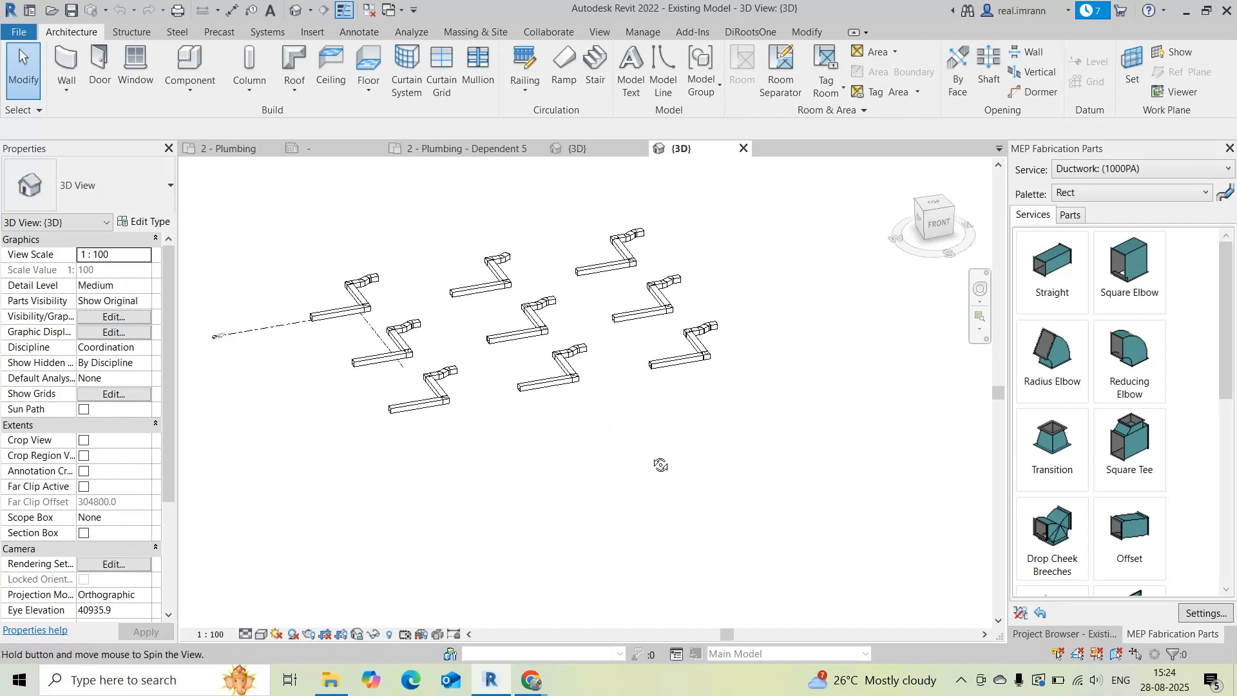
{"action": "middle_click_drag", "start_coordinate": [588, 376], "coordinate": [455, 433], "text": "shift"}
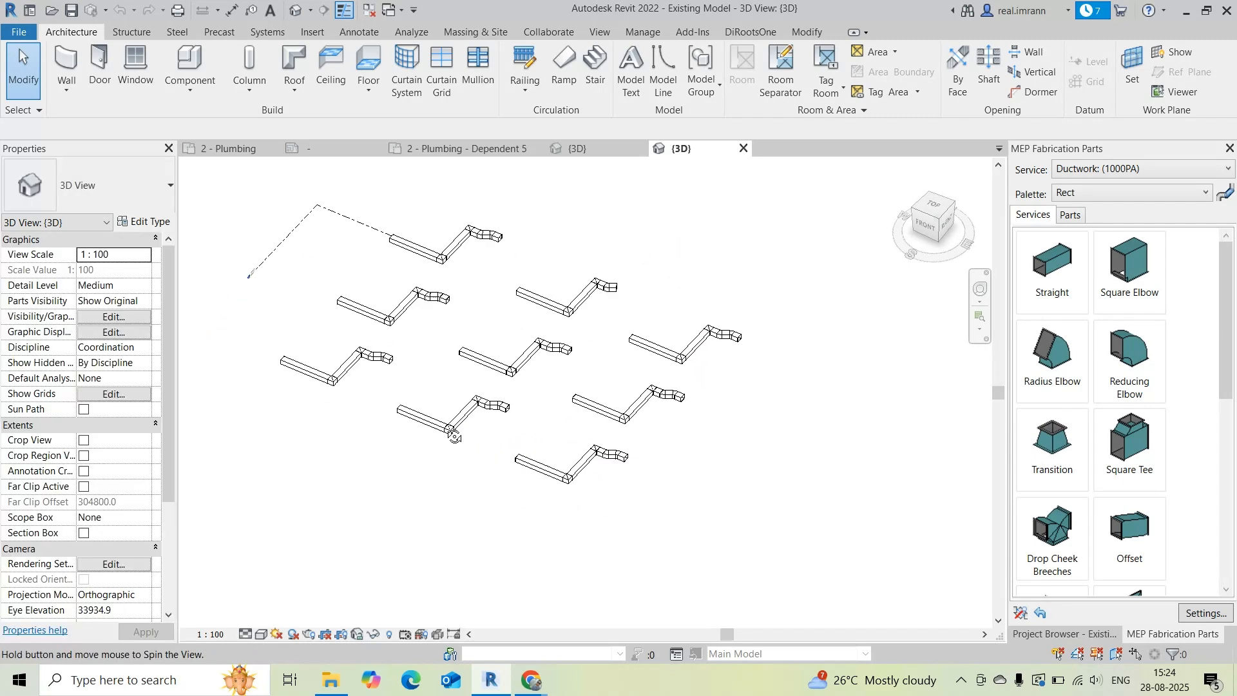
- Expand the structural plans, floor plans and 3D views in the Existing Model's project browser to examine which views it contains
{"action": "scroll", "coordinate": [414, 306], "scroll_direction": "up", "scroll_amount": 3}
{"action": "scroll", "coordinate": [487, 413], "scroll_direction": "down", "scroll_amount": 3}
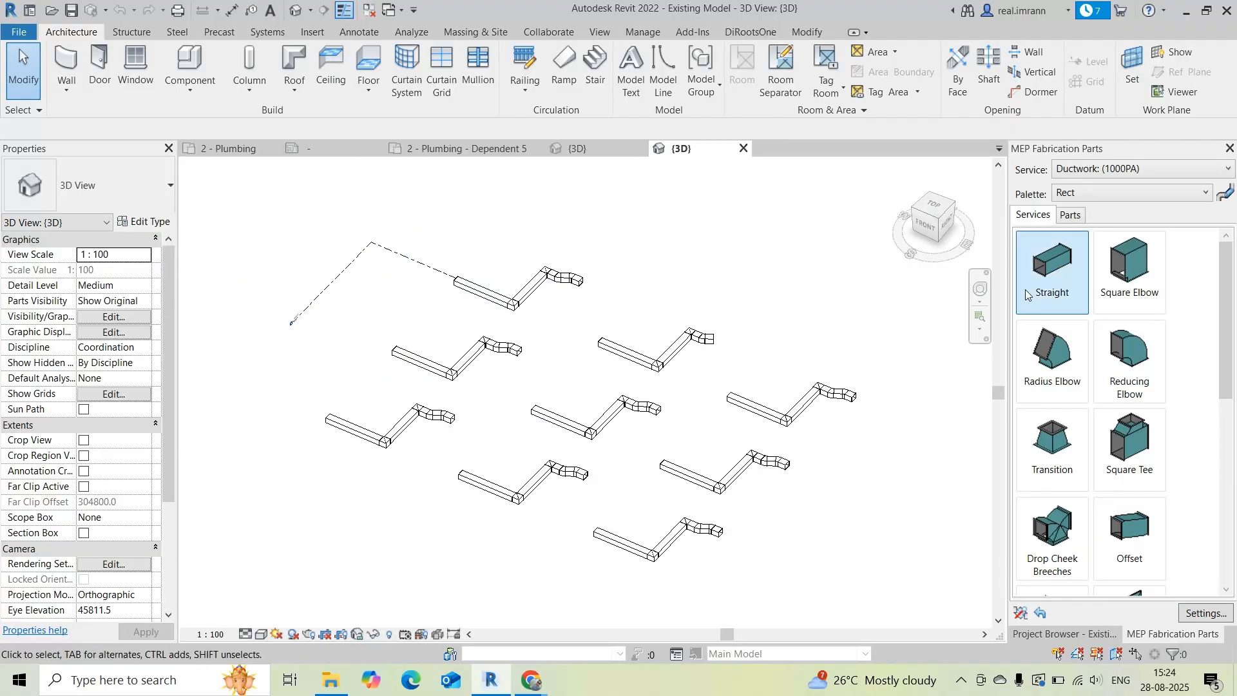
{"action": "left_click", "coordinate": [1095, 634]}
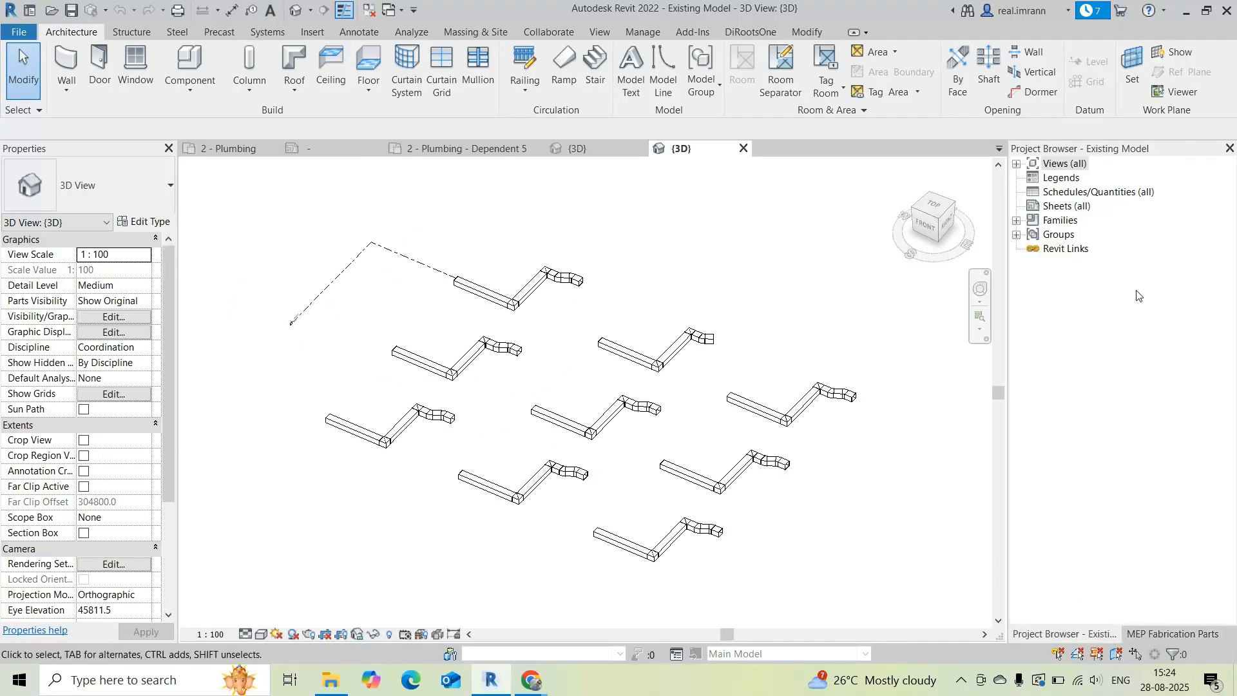
{"action": "left_click", "coordinate": [1016, 164]}
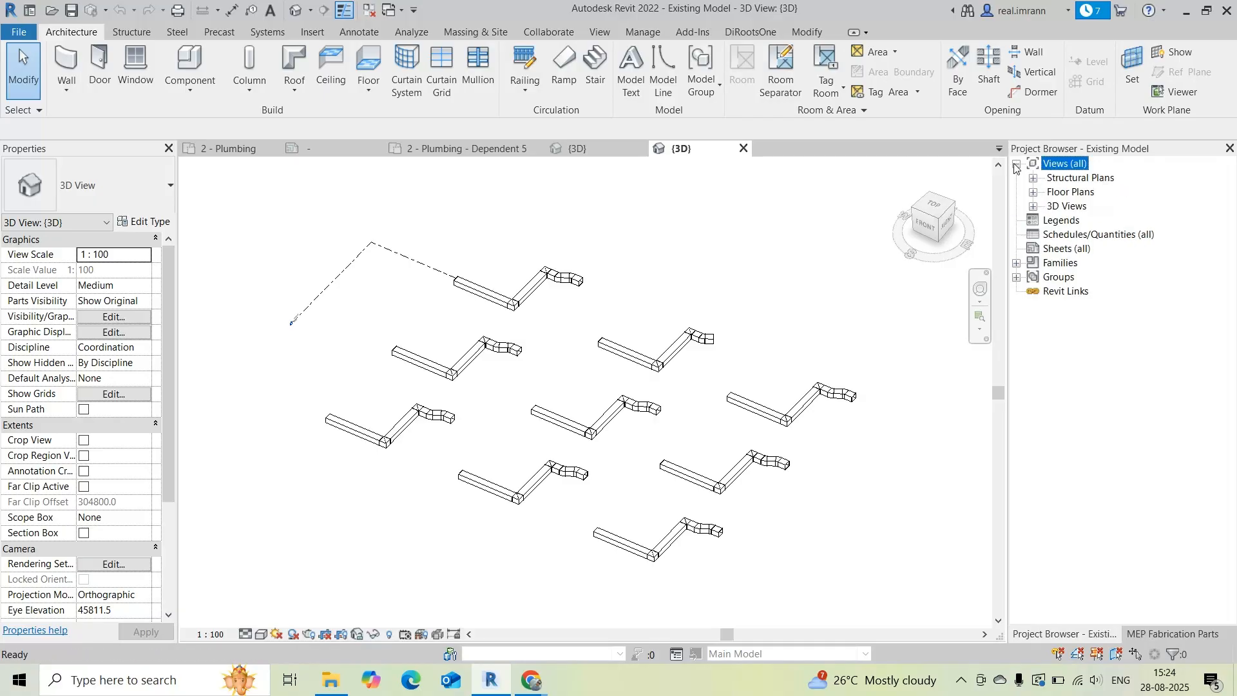
{"action": "left_click", "coordinate": [1032, 179]}
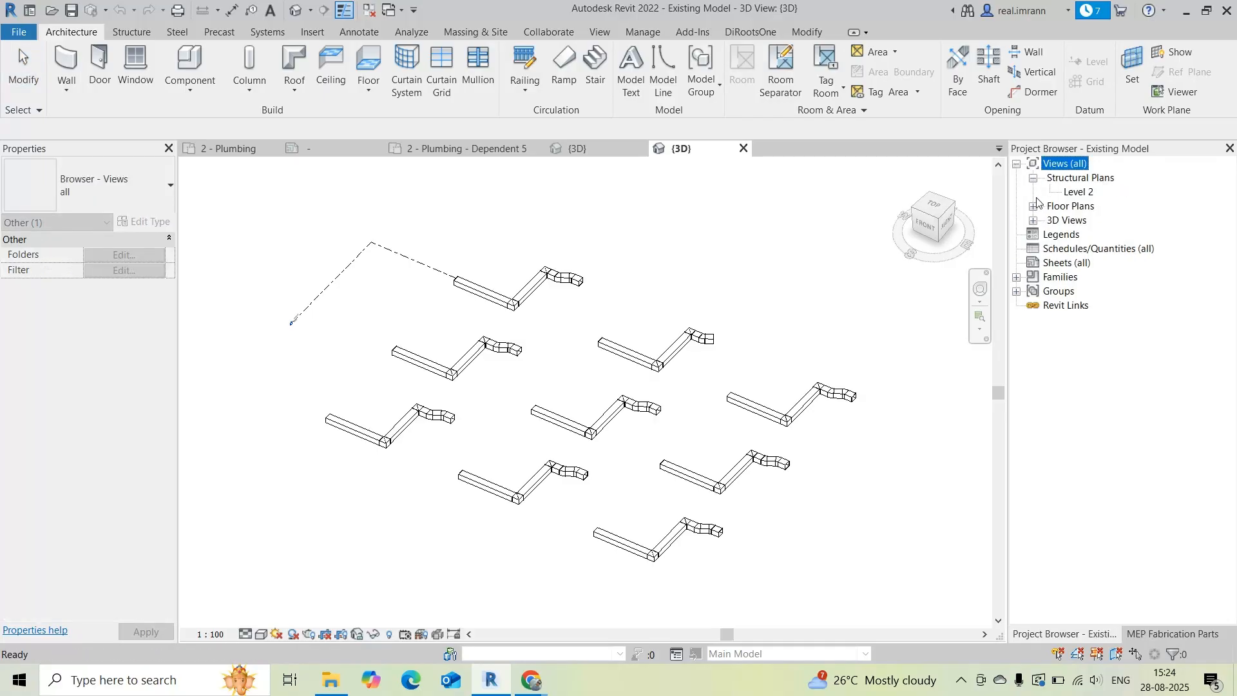
{"action": "left_click", "coordinate": [1034, 206]}
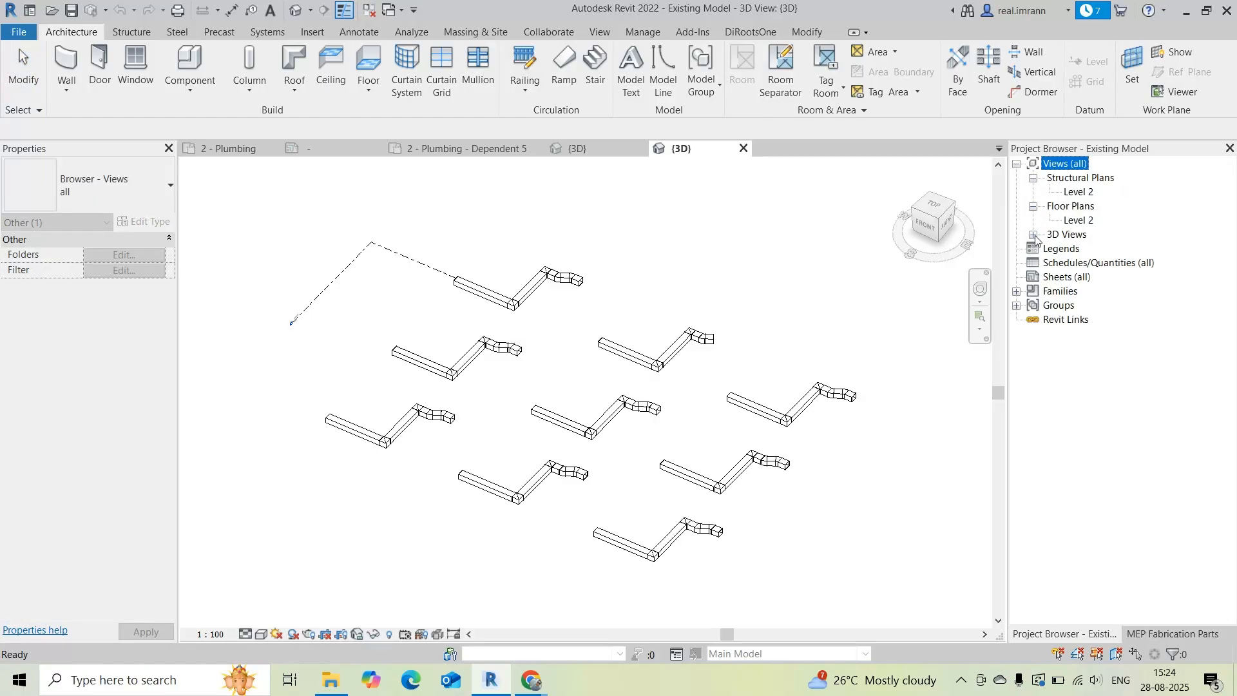
{"action": "left_click", "coordinate": [1033, 235]}
- Examine the whole set of ducts in the Existing Model's 3D view from a lower viewing angle
{"action": "scroll", "coordinate": [620, 375], "scroll_direction": "down", "scroll_amount": 2}
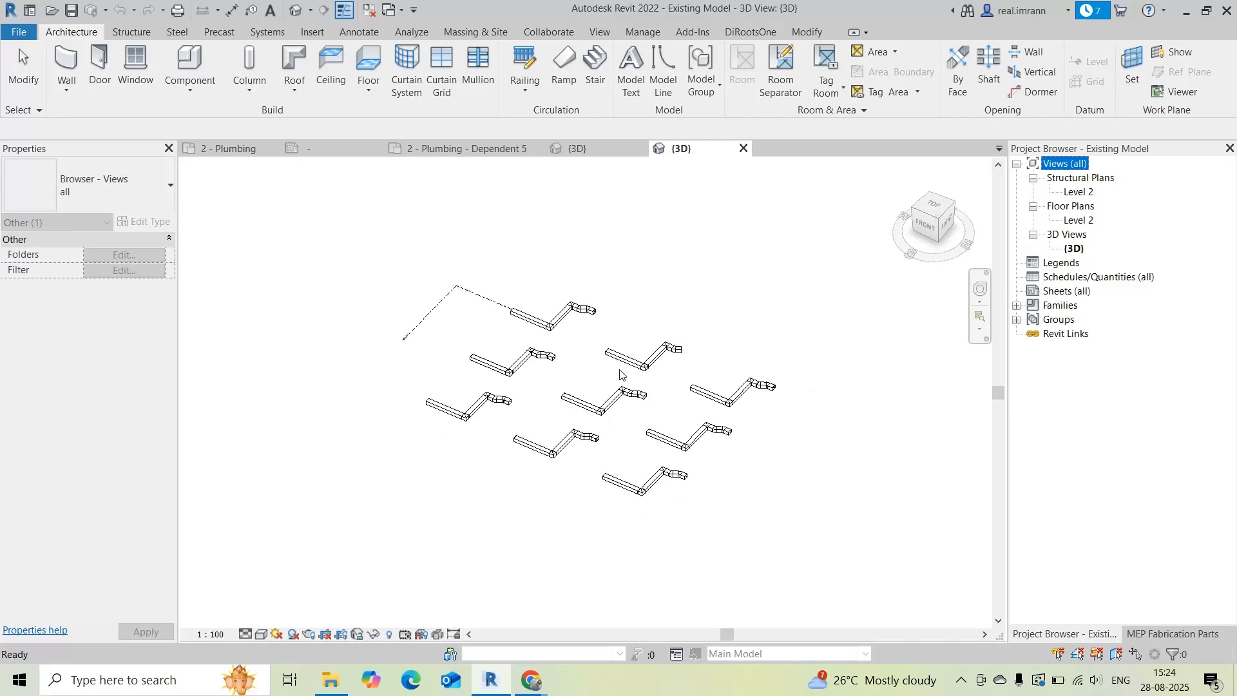
{"action": "left_click", "coordinate": [713, 442]}
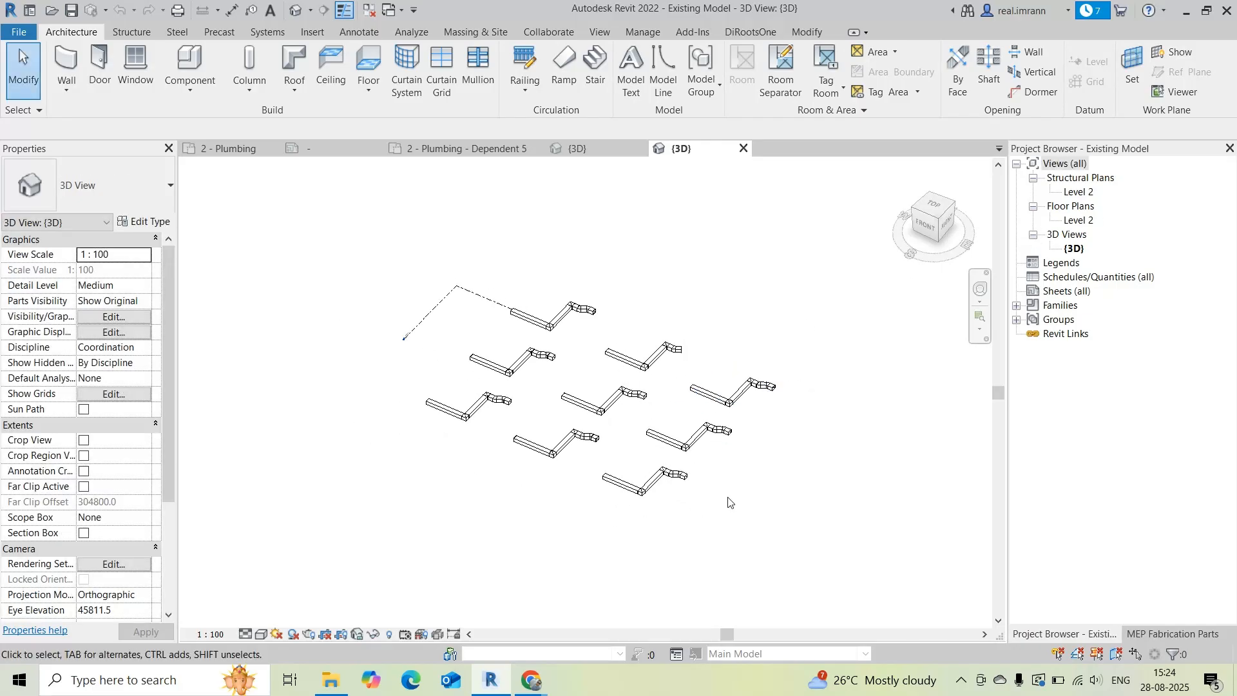
{"action": "middle_click_drag", "start_coordinate": [729, 502], "coordinate": [742, 449], "text": "shift"}
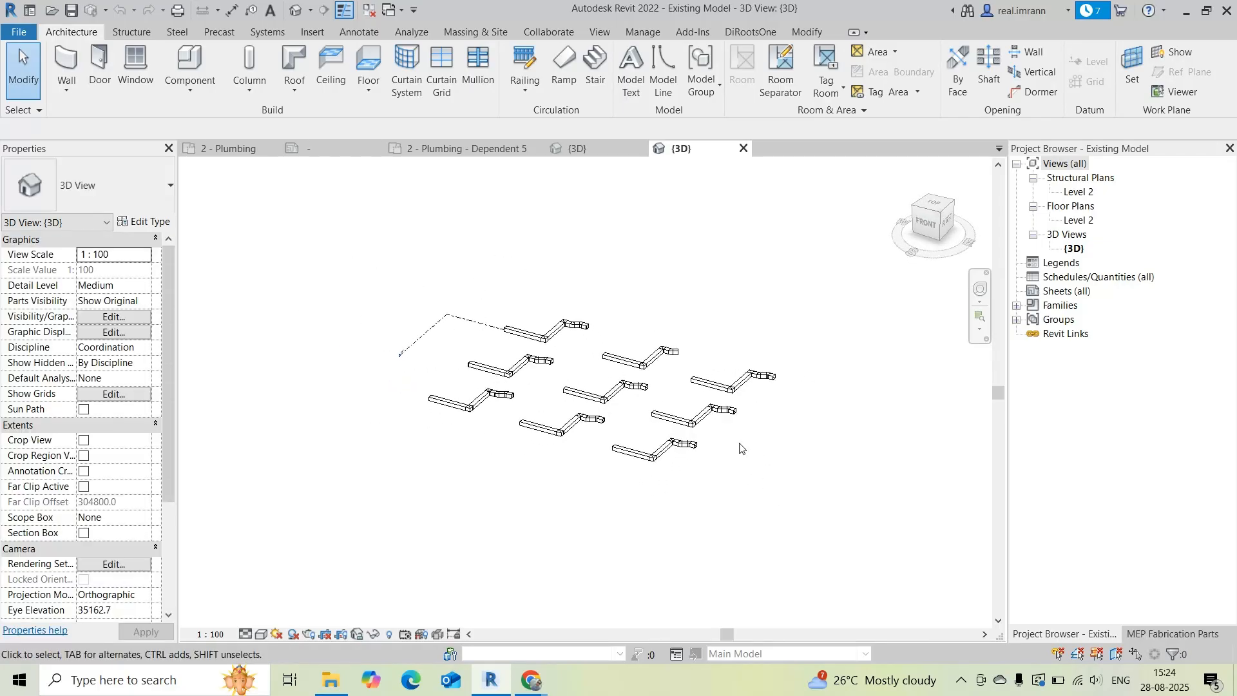
{"action": "scroll", "coordinate": [704, 433], "scroll_direction": "up", "scroll_amount": 2}
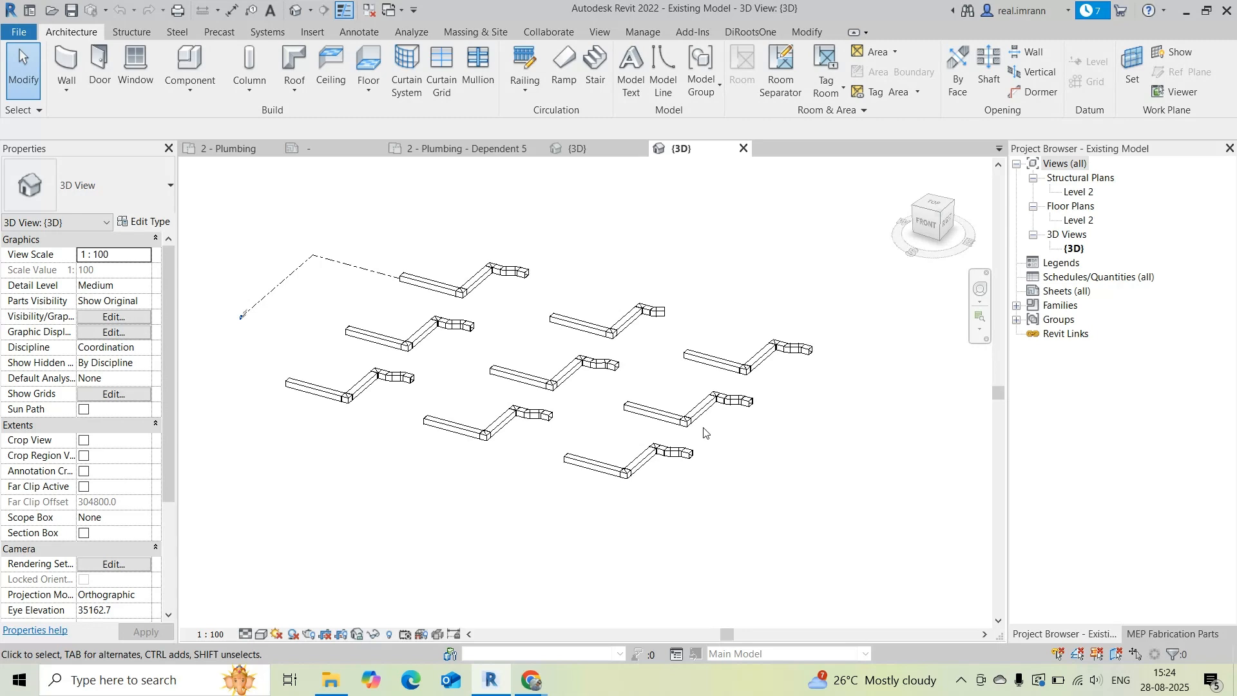
- Return to the 2 - Plumbing floor plan of the original project and select the New scope box
{"action": "left_click", "coordinate": [227, 149]}
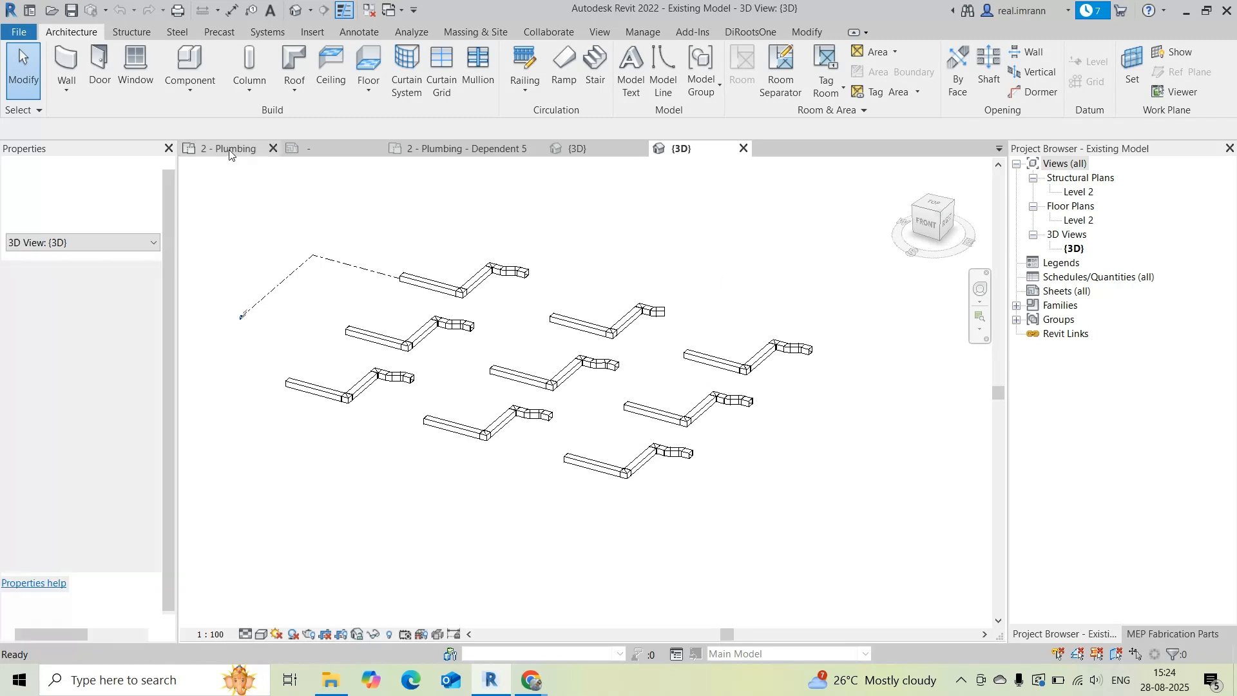
{"action": "scroll", "coordinate": [462, 442], "scroll_direction": "down", "scroll_amount": 3}
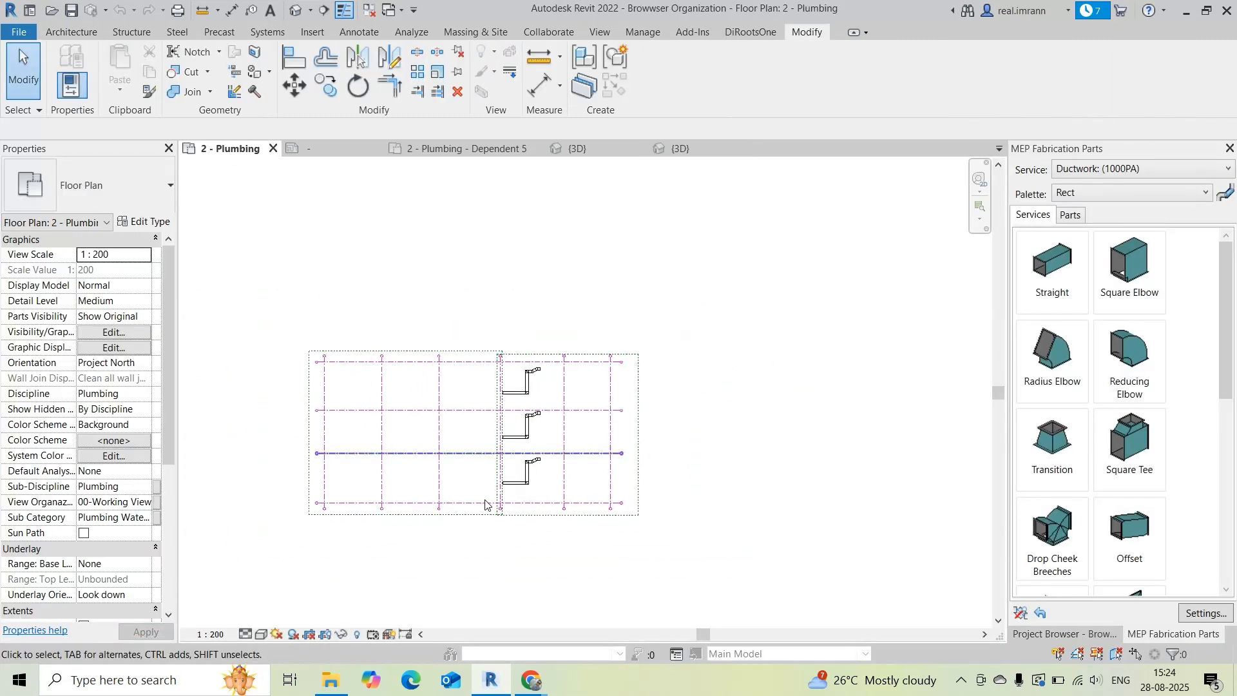
{"action": "scroll", "coordinate": [460, 519], "scroll_direction": "up", "scroll_amount": 2}
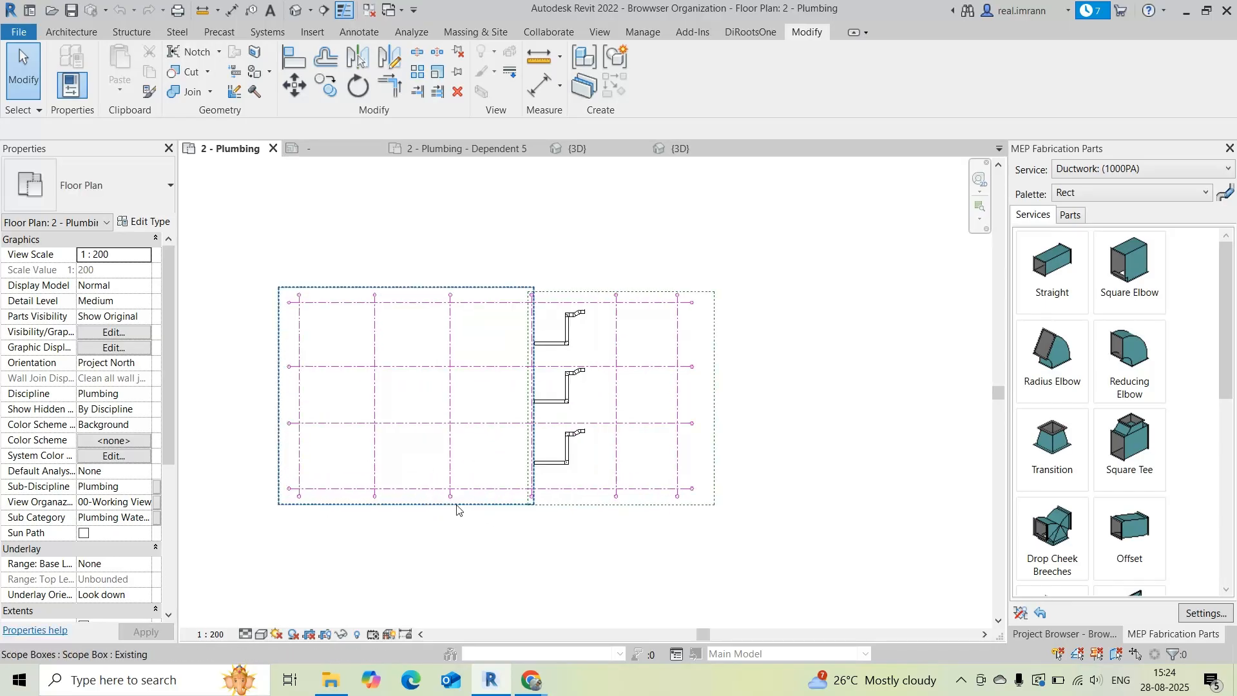
{"action": "left_click", "coordinate": [713, 503]}
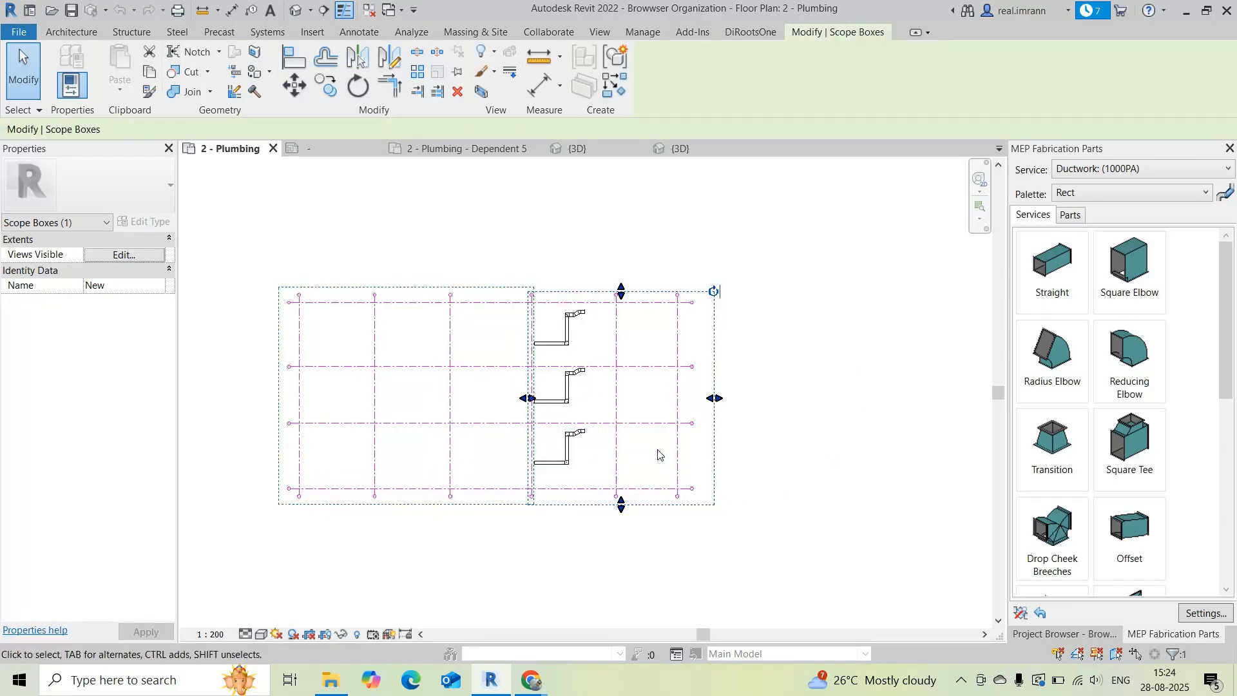